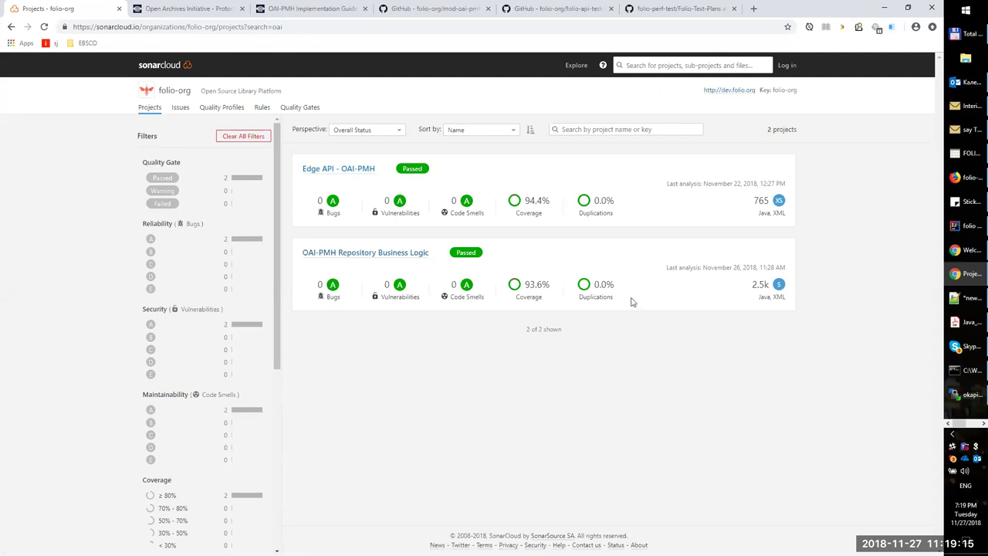
- Examine the coverage and duplication metrics of the two OAI-PMH projects on SonarCloud
left_click_drag(612, 288, 595, 205)
left_click(595, 202)
- In the Open Archives protocol specification's table of contents, highlight sections 3.4, 3.5 with 3.5.1, and 4.1 to 4.6 in turn
left_click(191, 11)
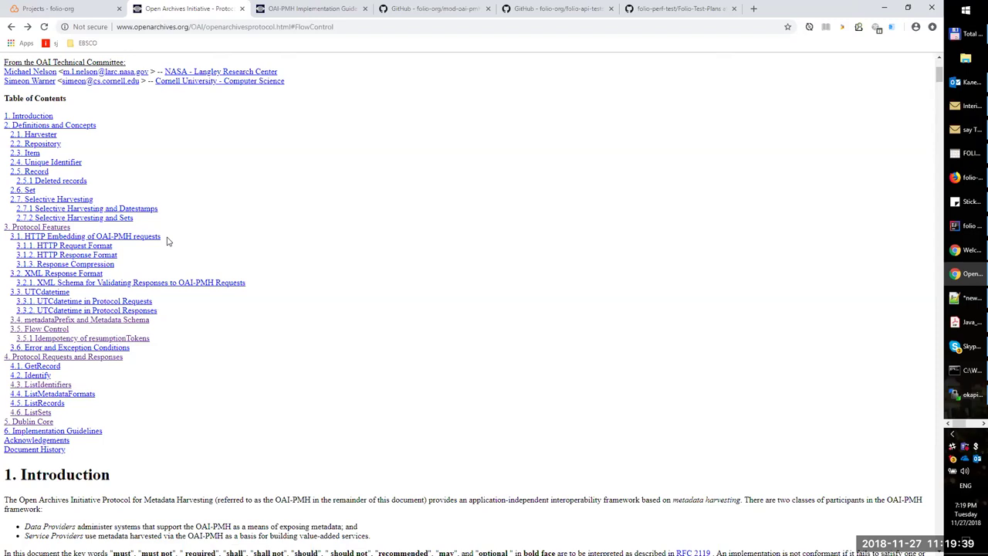
left_click_drag(172, 321, 1, 325)
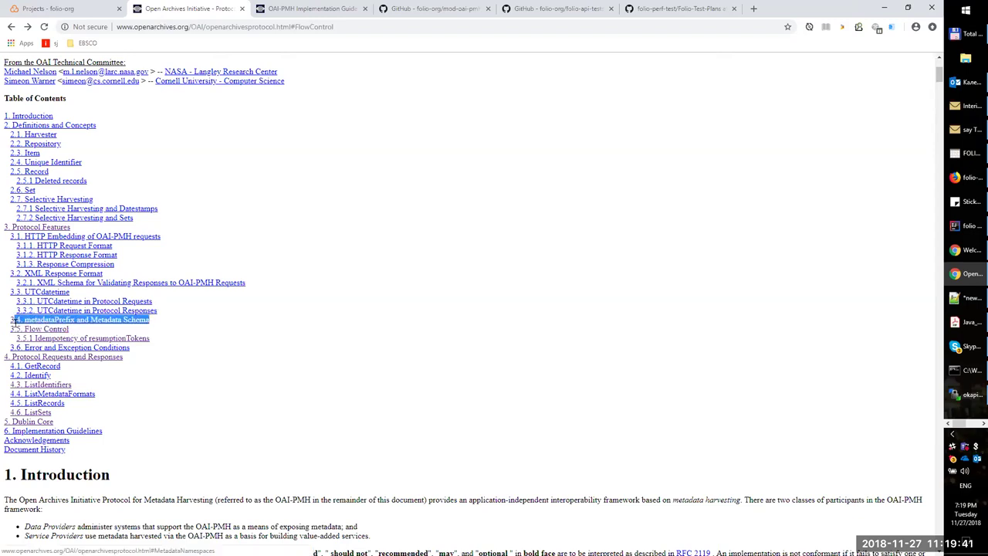
left_click(189, 321)
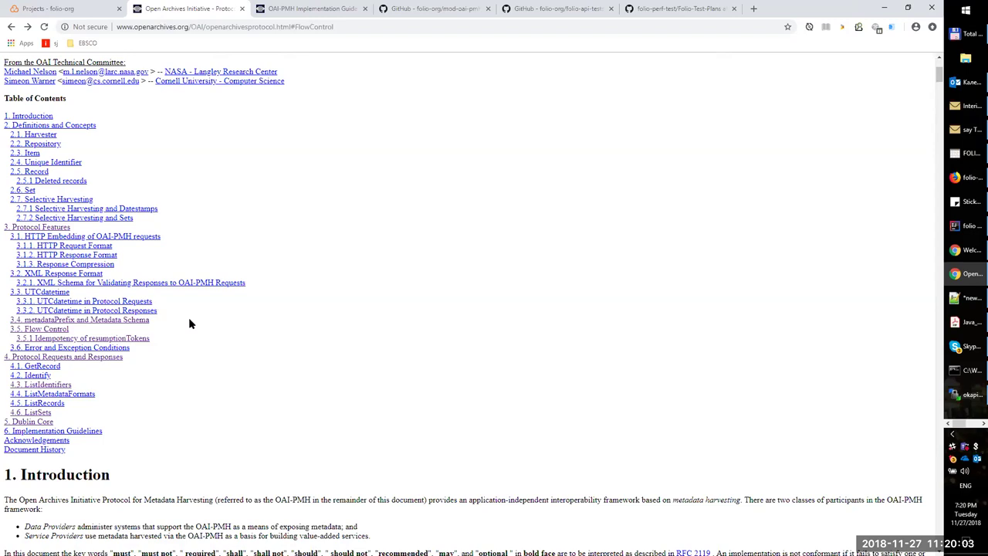
left_click_drag(169, 338, 4, 330)
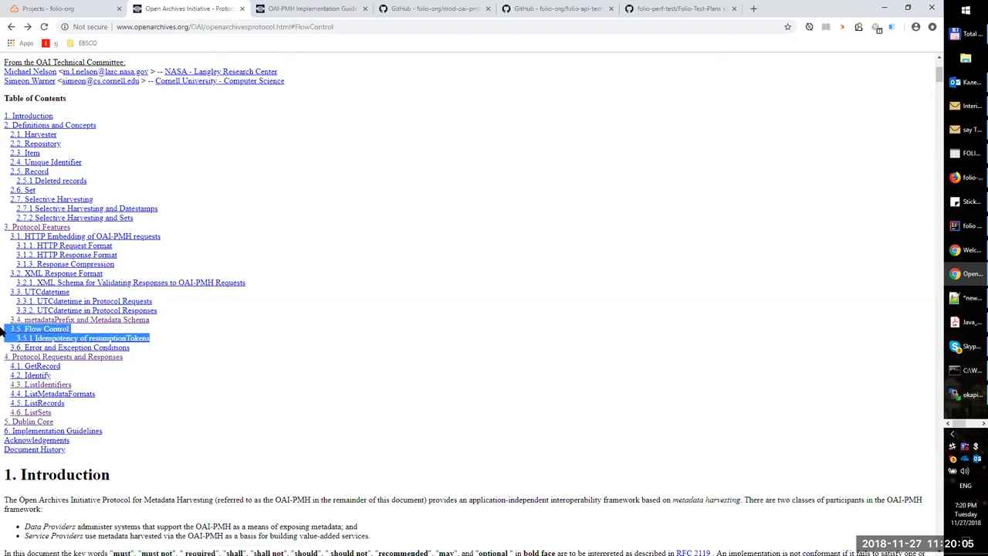
left_click(179, 338)
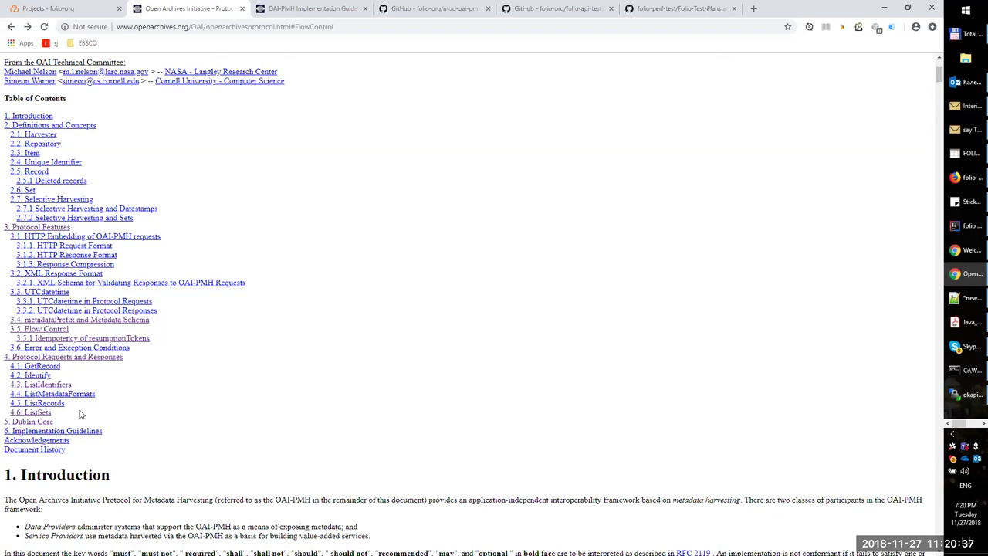
left_click_drag(79, 414, 11, 374)
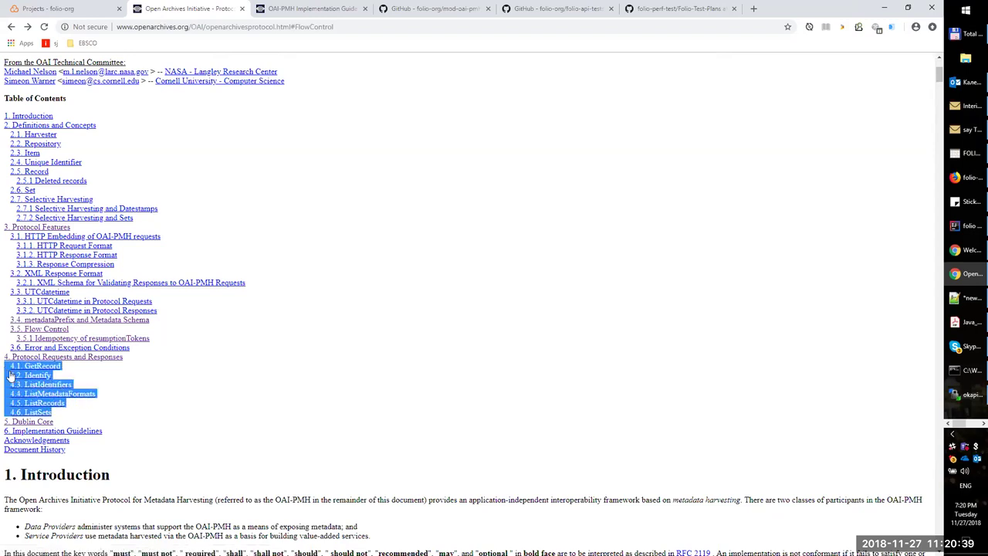
left_click(83, 414)
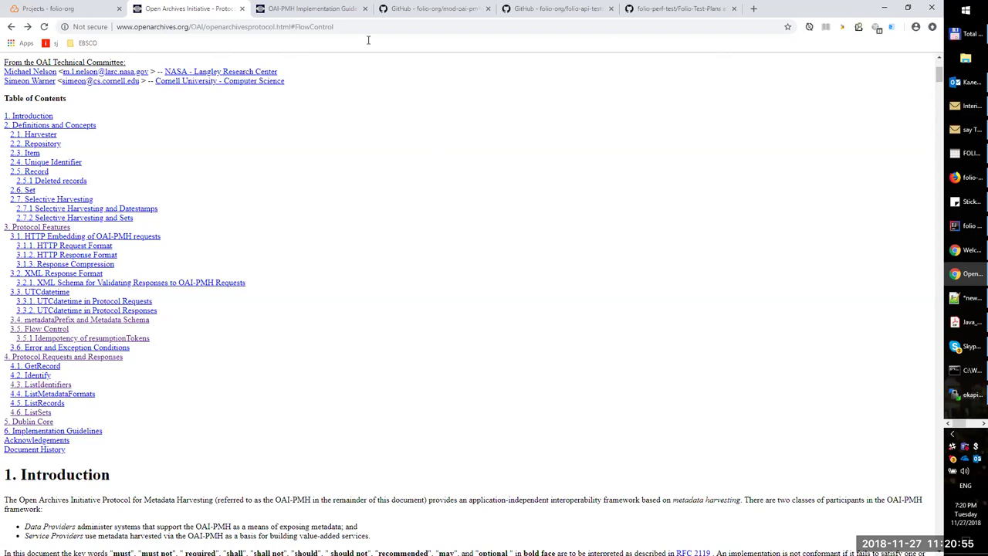
- Restore the browser to a smaller window, switch to MarcEdit and open its Harvest OAI Records tool
key("super+Down")
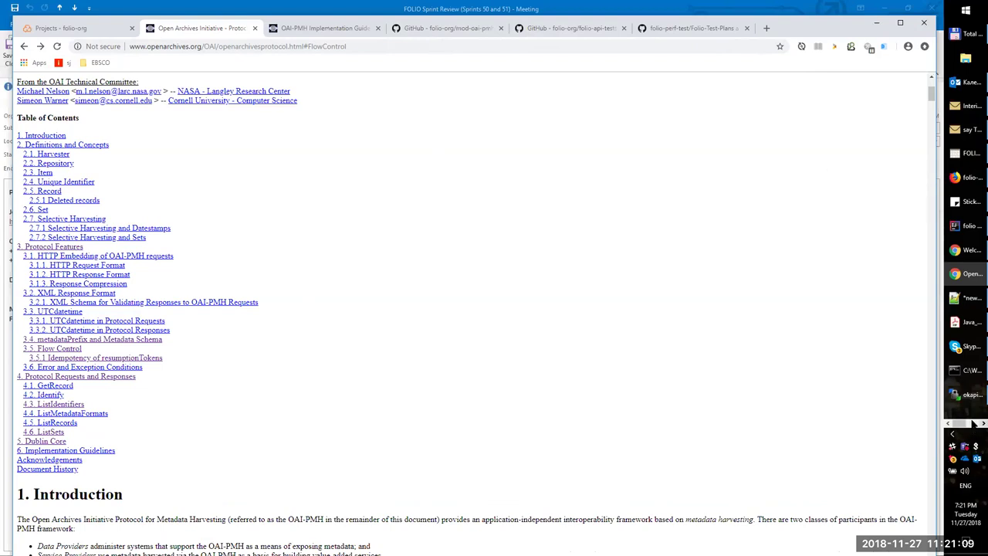
left_click(973, 426)
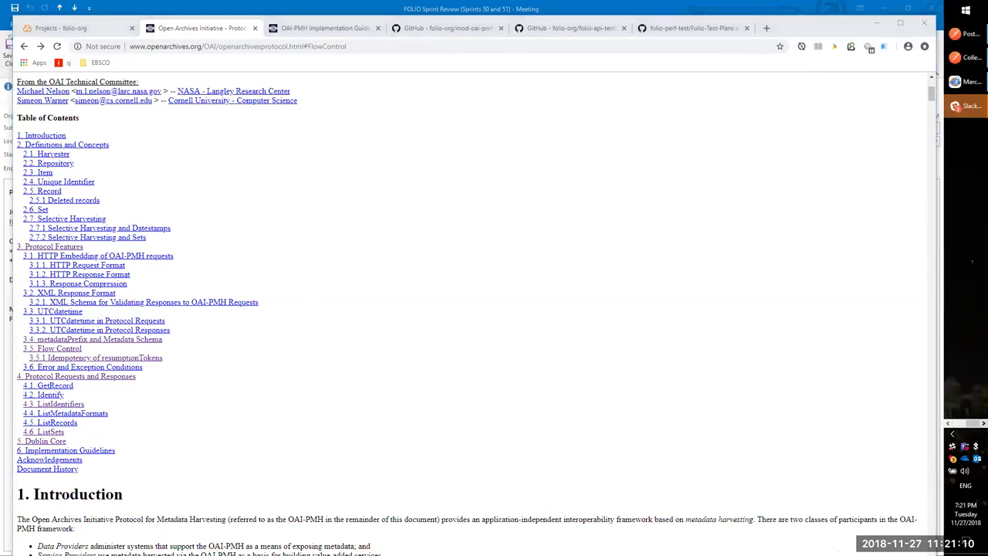
left_click(966, 81)
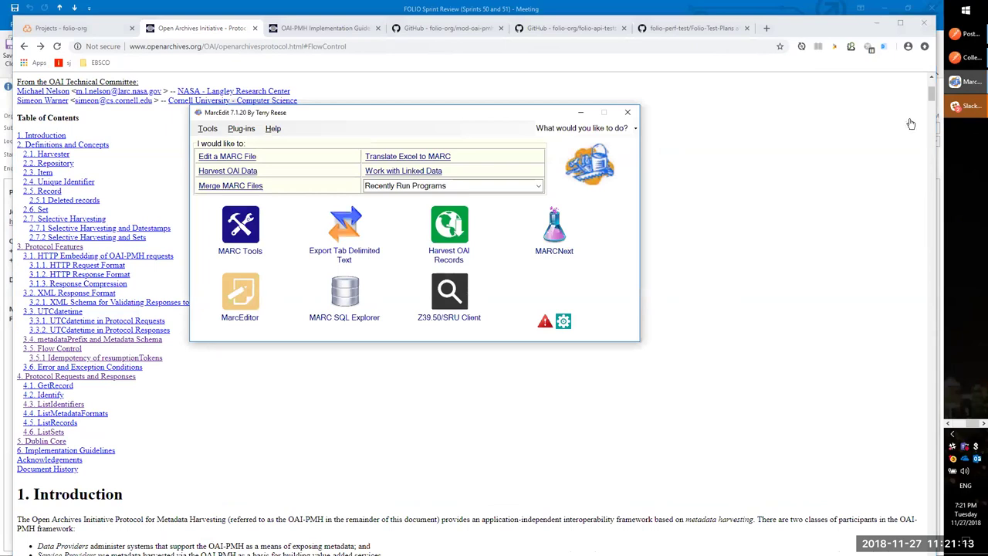
left_click(450, 260)
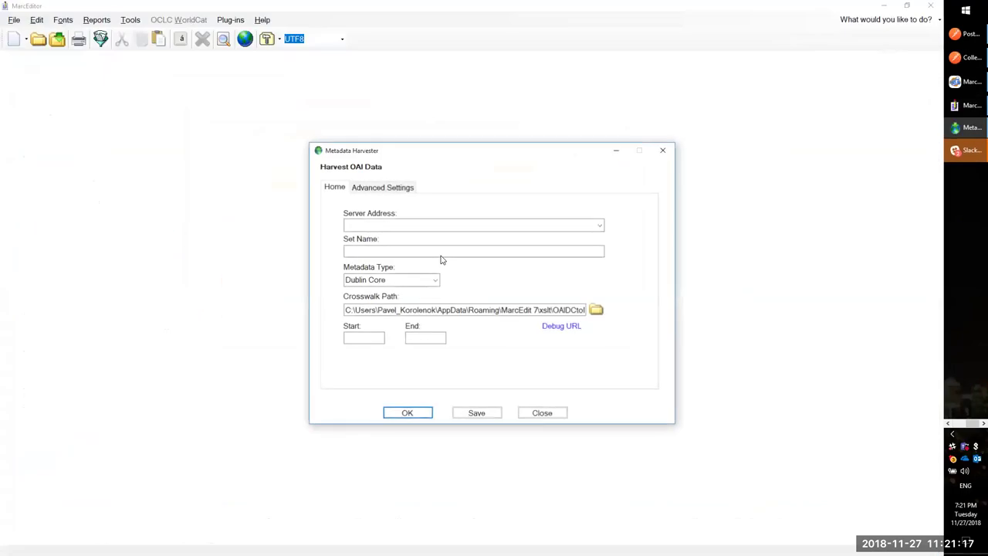
- Harvest OAI data from the saved localhost:8081/oai address containing the API key, with set name all and metadata type Dublin Core
left_click(597, 225)
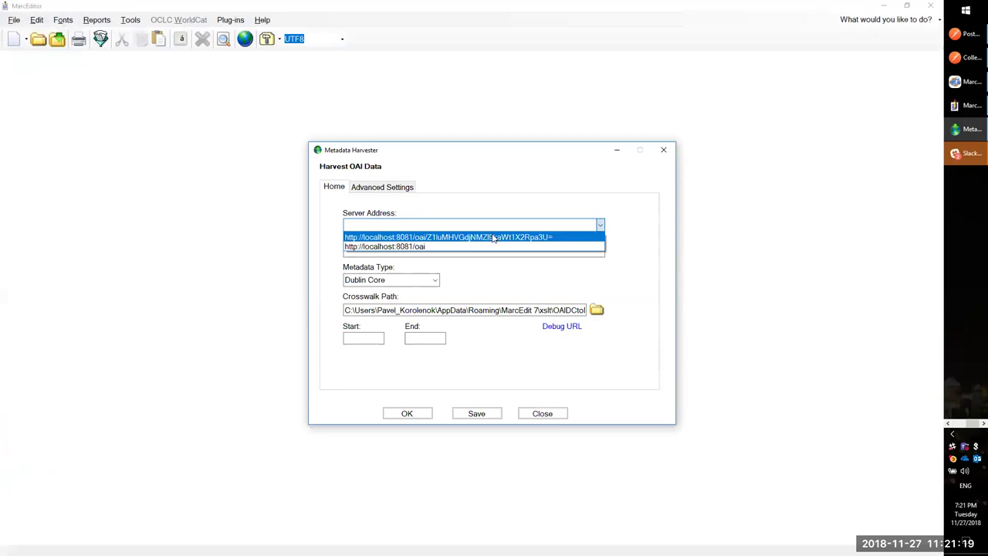
left_click(463, 236)
left_click(426, 224)
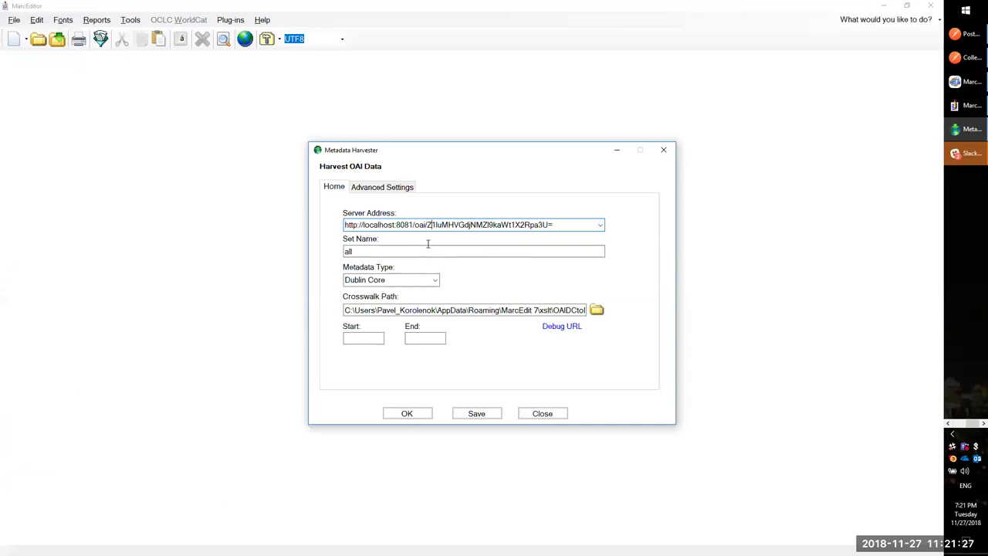
left_click(435, 281)
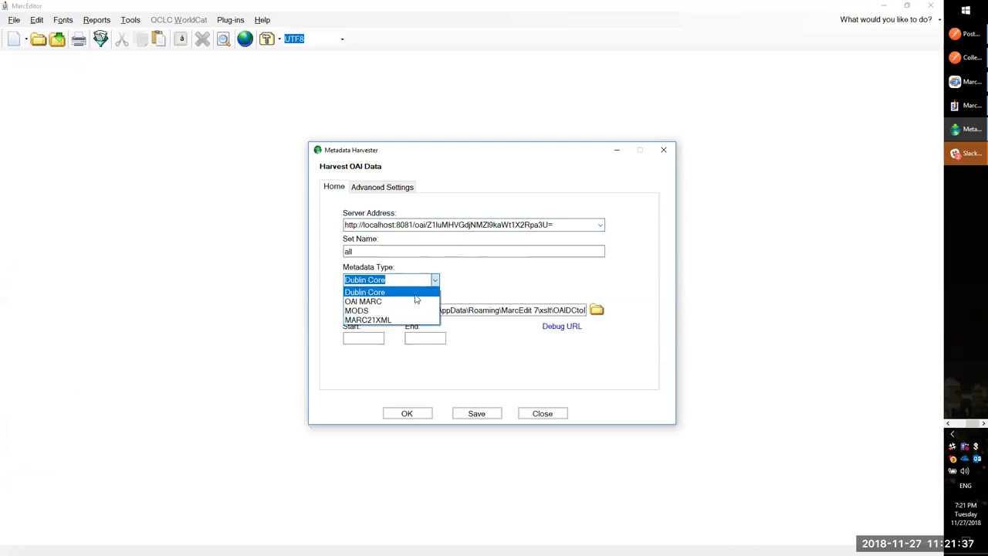
left_click(417, 293)
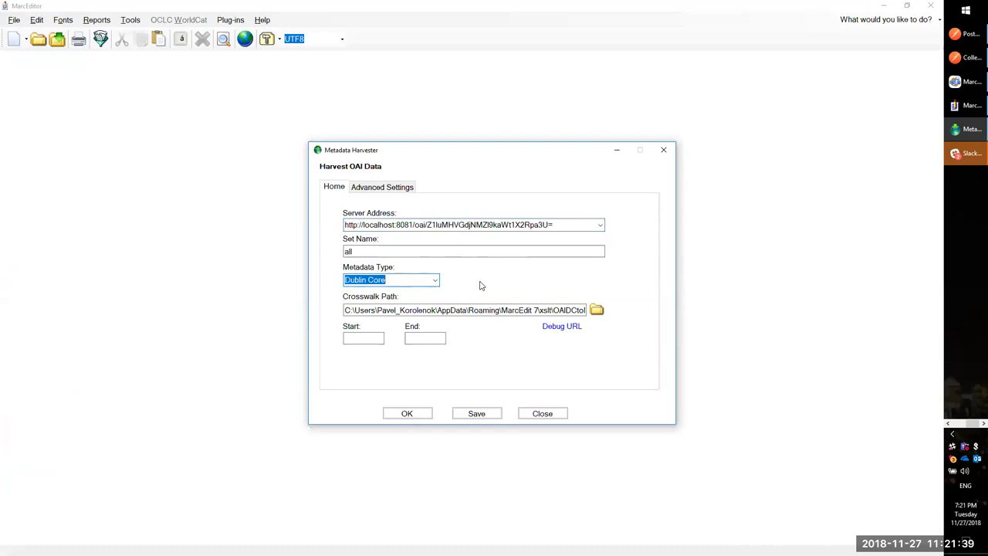
left_click(408, 416)
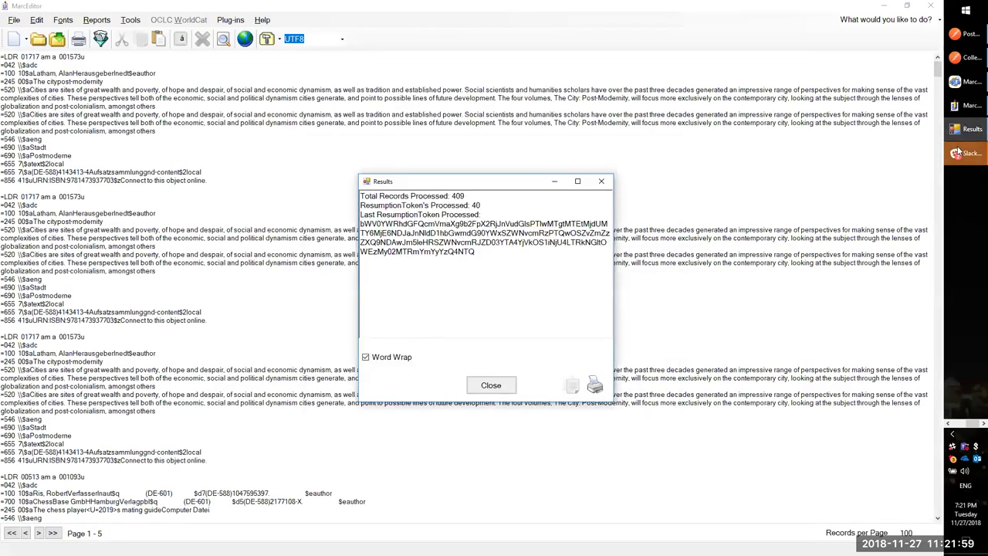
- Examine the harvest results: total records processed, resumption tokens processed and the last resumption token
left_click_drag(452, 196, 485, 206)
left_click(470, 197)
left_click(491, 203)
double_click(483, 204)
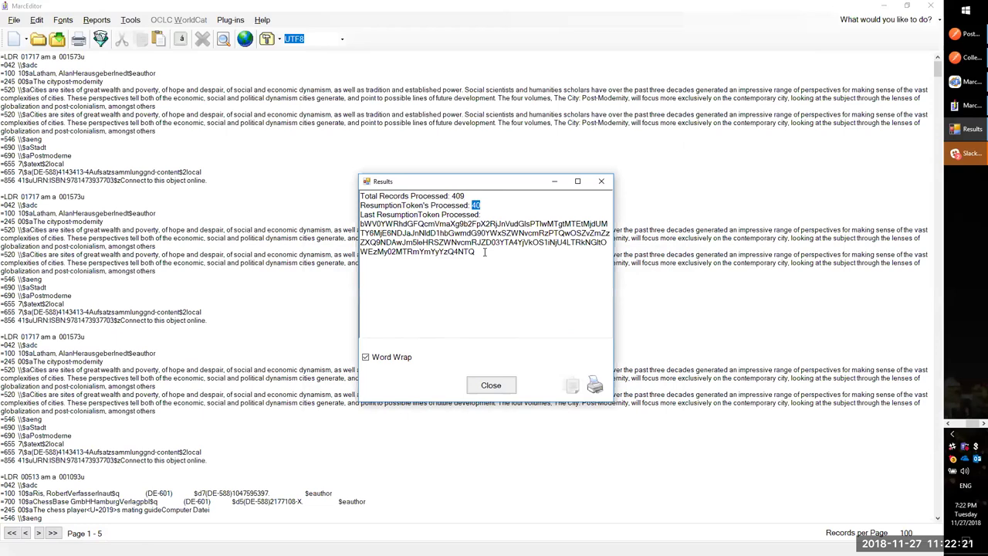
double_click(463, 246)
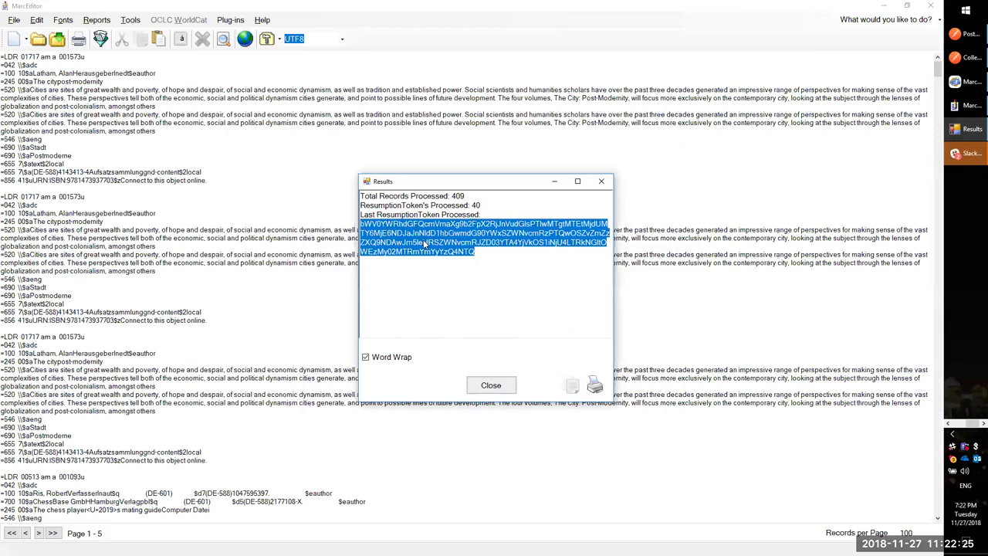
- Close the harvest results and the MarcEditor window, choosing to save the changed file
left_click(492, 385)
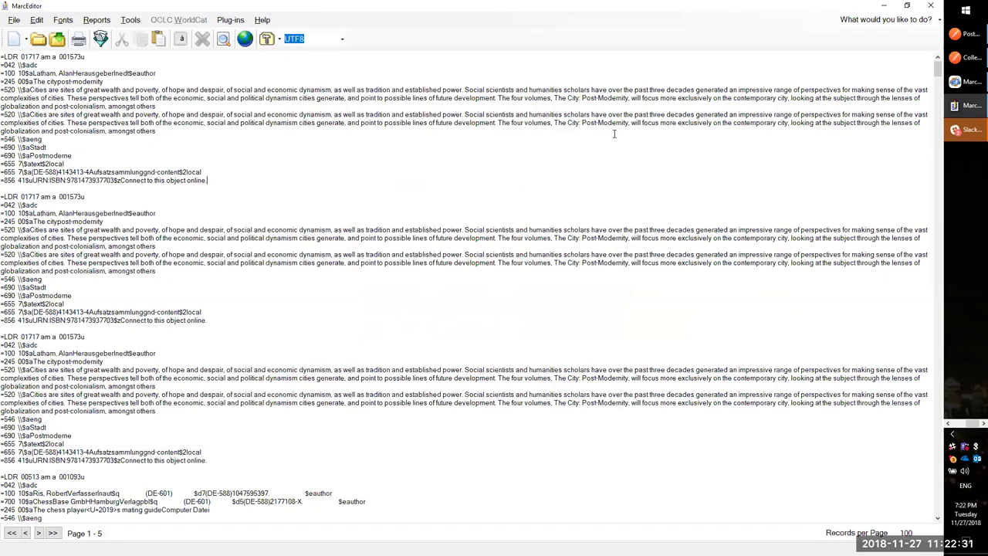
left_click(929, 5)
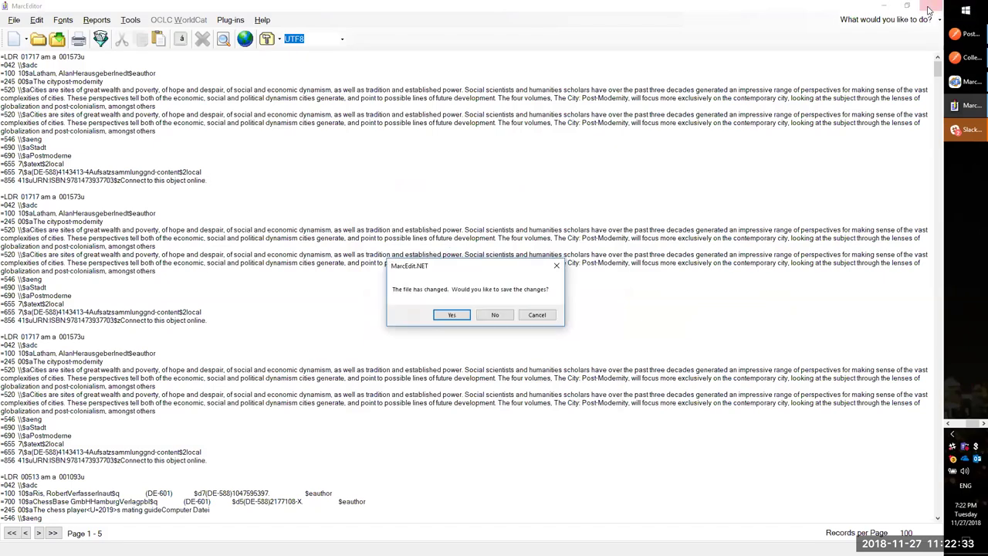
left_click(451, 315)
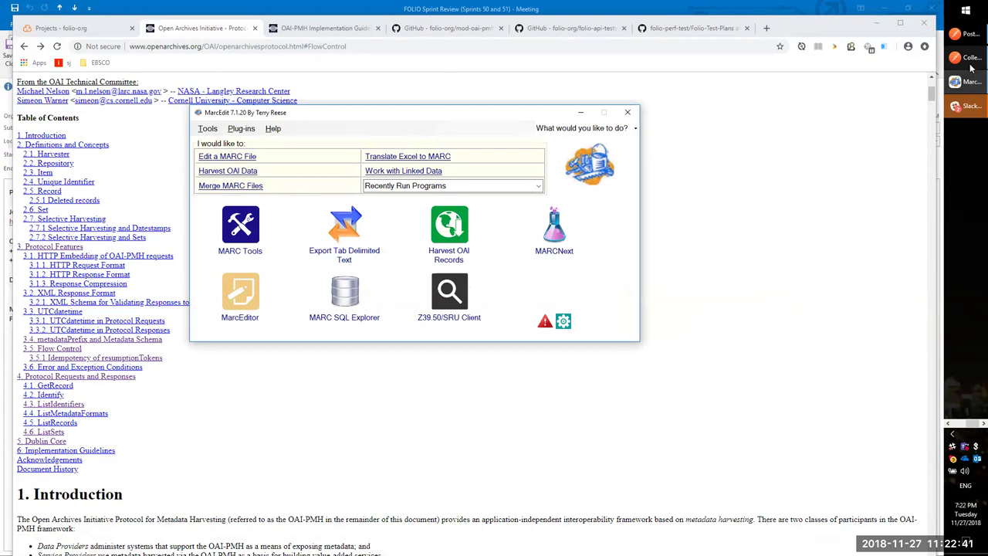
- Switch to Postman and examine the OAI-PMH configuration entries in the Check configs and update response
left_click(966, 34)
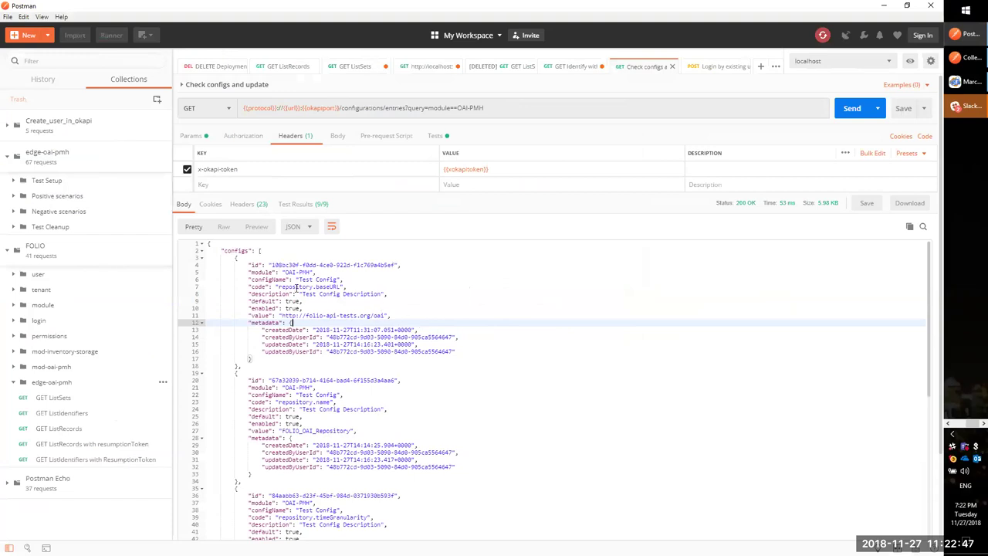
left_click_drag(279, 268, 364, 408)
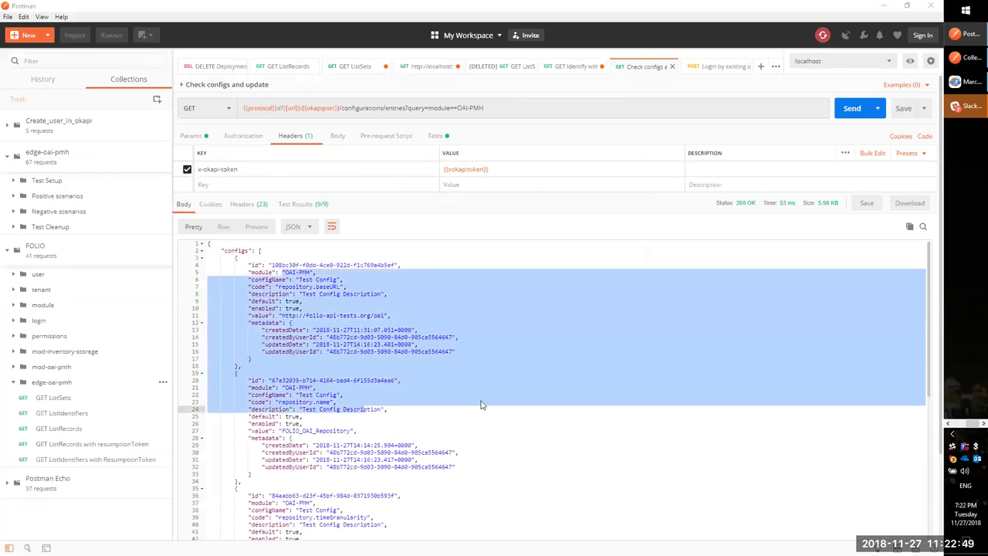
key("alt+Tab")
key("alt+Tab")
- Switch to Chrome and examine the Configuration properties table in the README of the mod-oai-pmh GitHub repository
left_click(952, 430)
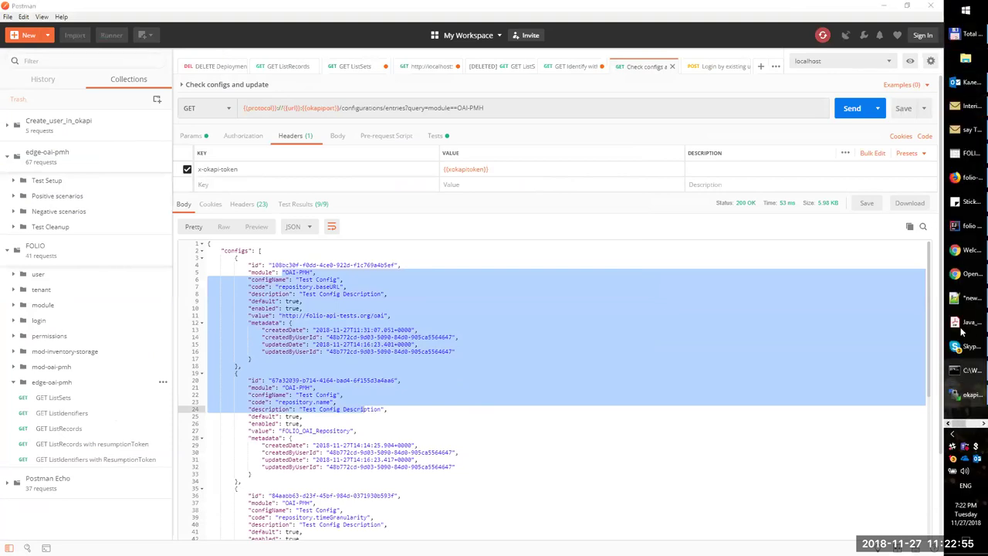
left_click(971, 273)
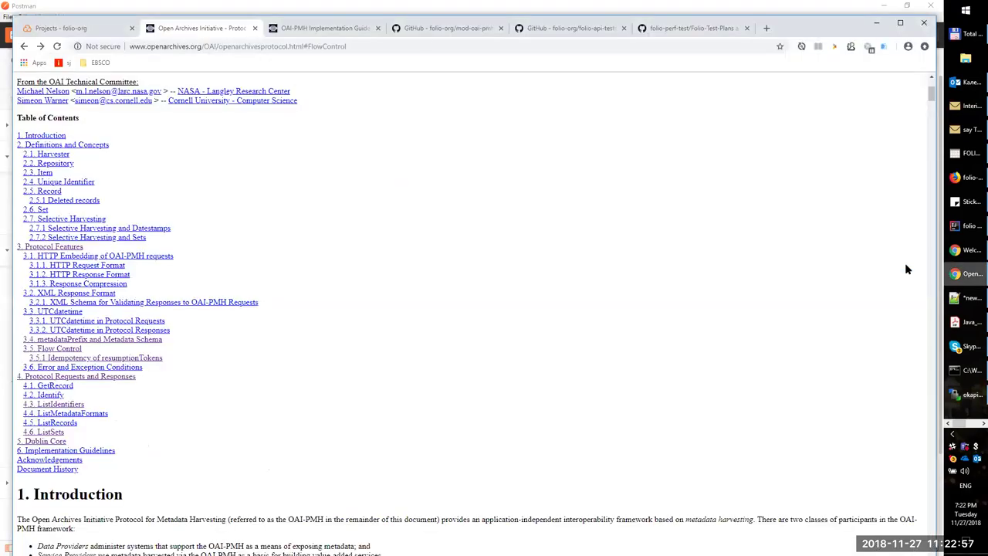
left_click(440, 28)
scroll(345, 242, "up", 7)
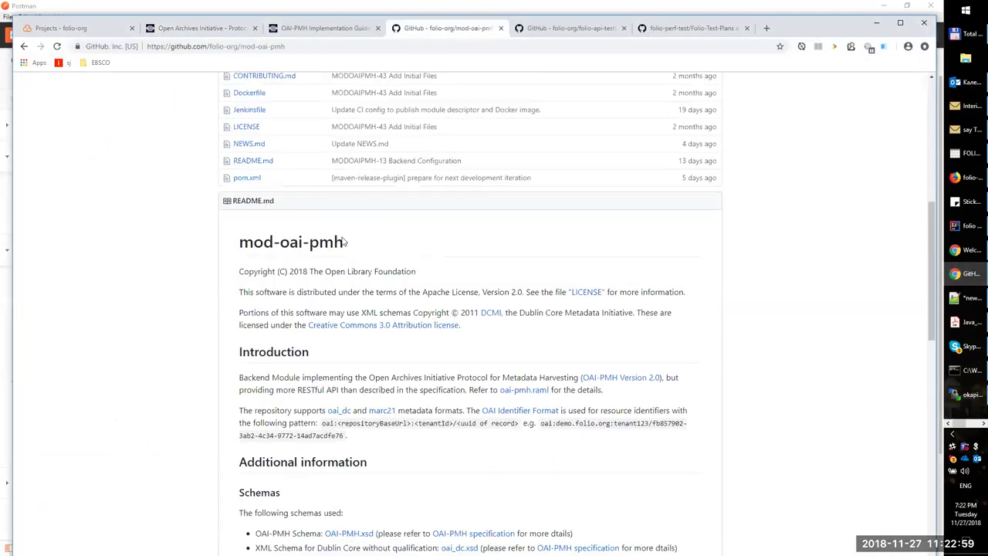
scroll(345, 242, "up", 6)
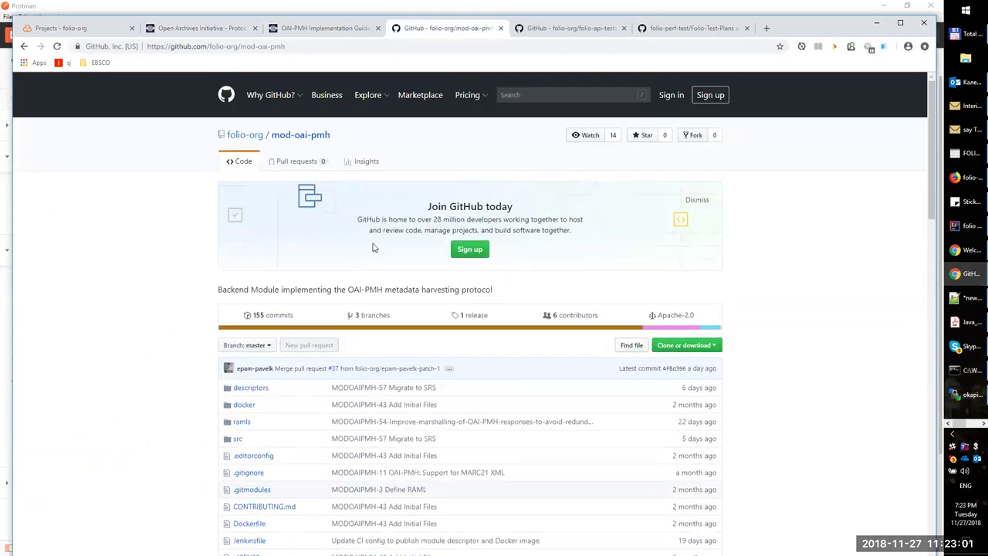
scroll(372, 247, "down", 13)
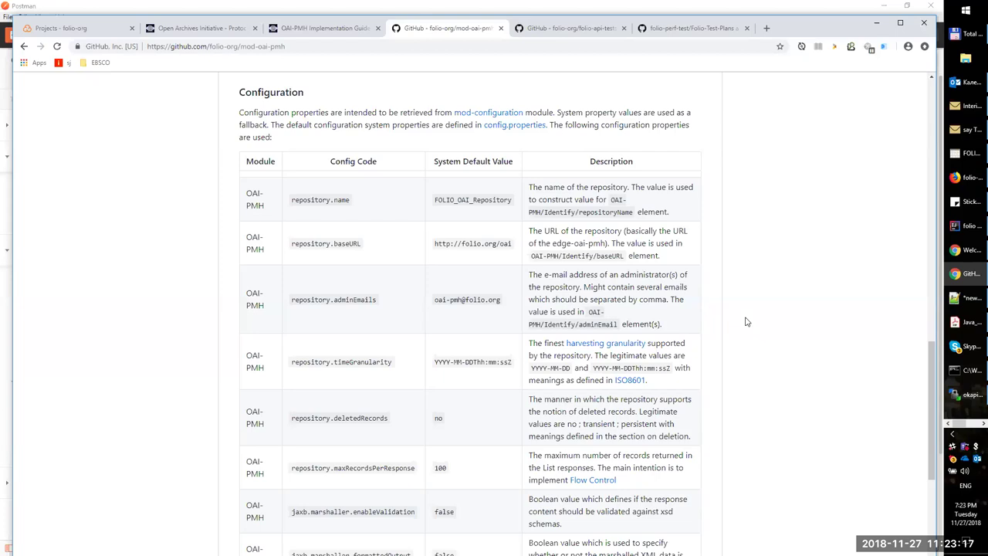
- Open the folio-api-tests GitHub repository page and highlight the repository name in its heading
left_click(973, 426)
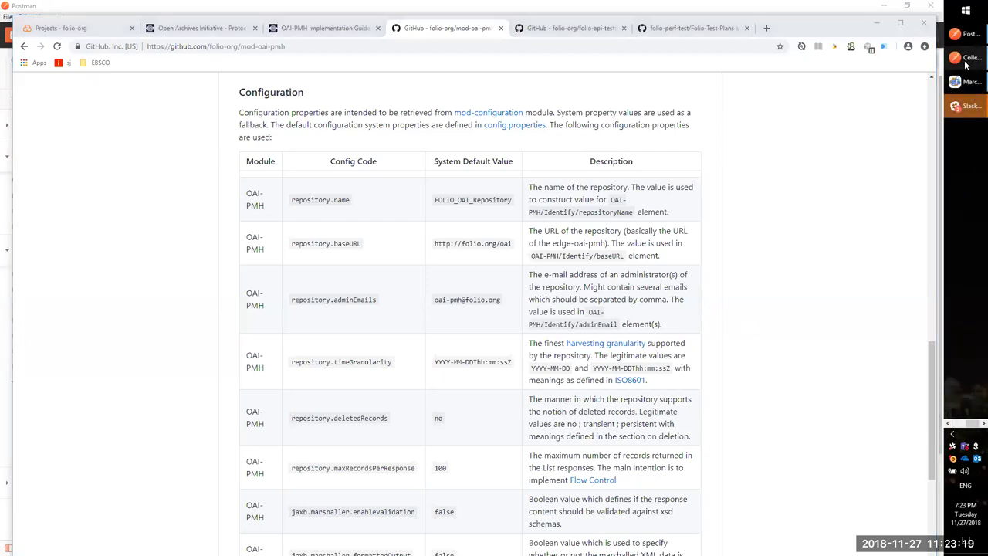
mouse_move(965, 65)
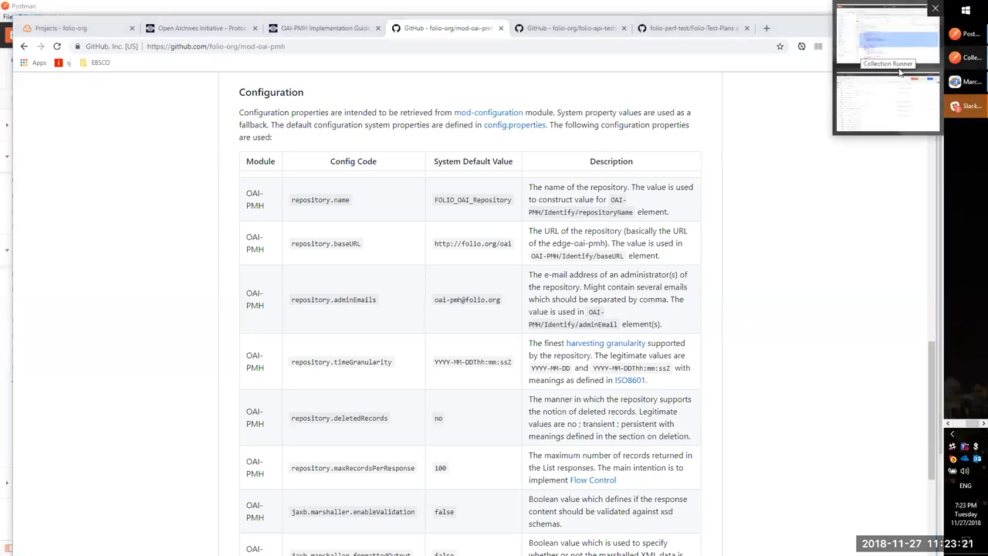
left_click(571, 28)
left_click_drag(226, 135, 366, 142)
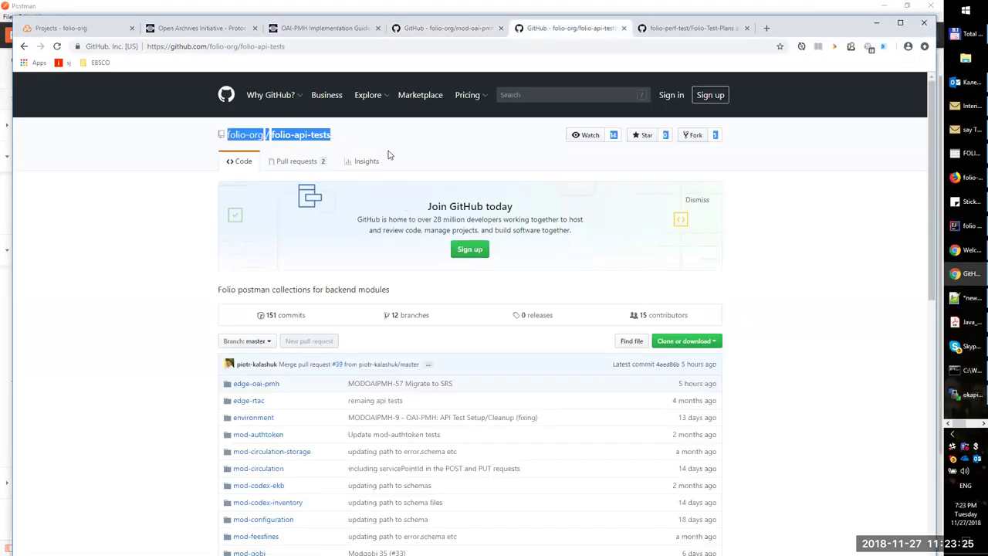
left_click(388, 155)
- Switch to Postman's Collection Runner and look through the test results of the edge-oai-pmh run
left_click(968, 35)
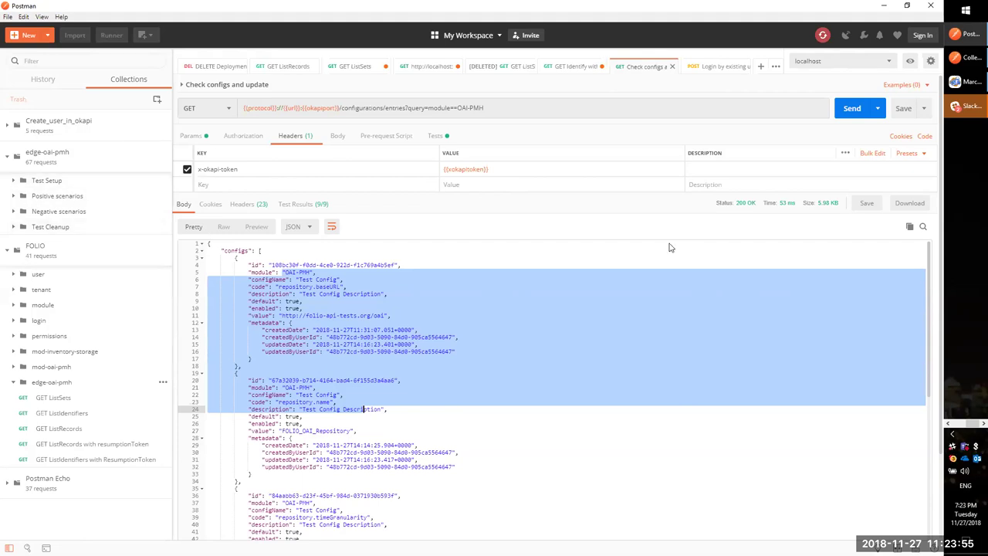
key("alt+Tab")
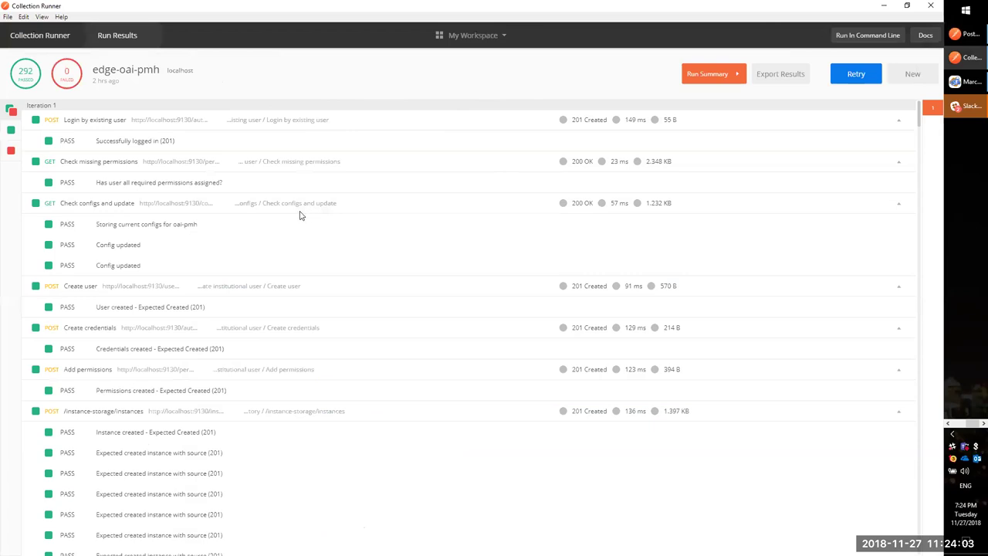
scroll(303, 212, "down", 15)
scroll(305, 224, "down", 5)
scroll(303, 222, "up", 10)
scroll(301, 222, "up", 10)
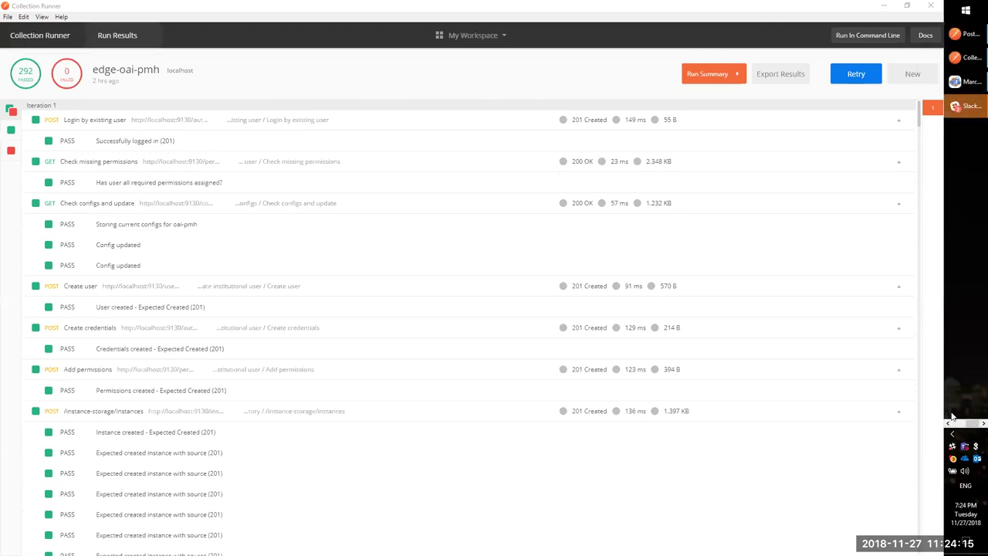
- Switch to Chrome, open the Folio-Test-Plans folder page of the folio-perf-test GitHub repository and highlight the repository name in its heading
scroll(970, 288, "up", 3)
left_click(970, 275)
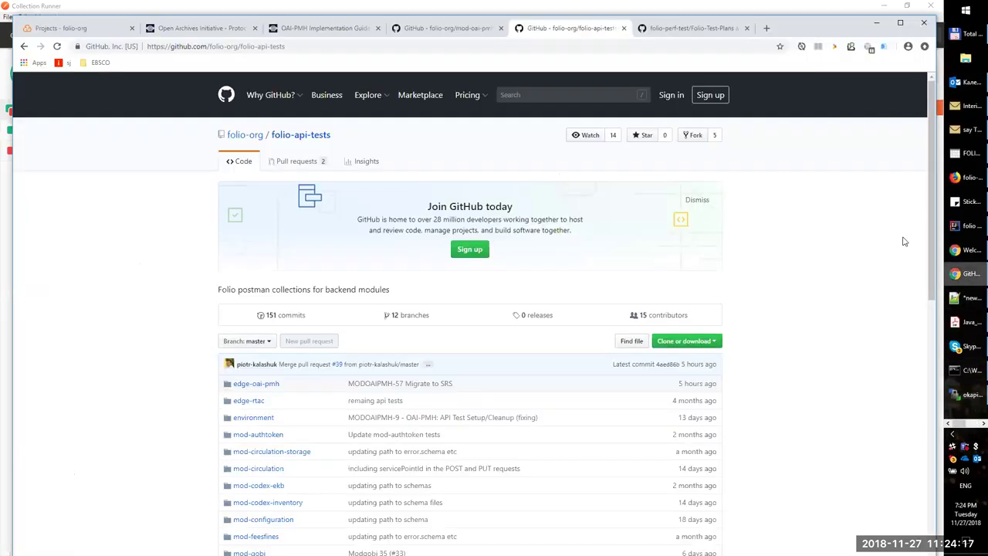
key("ctrl+Tab")
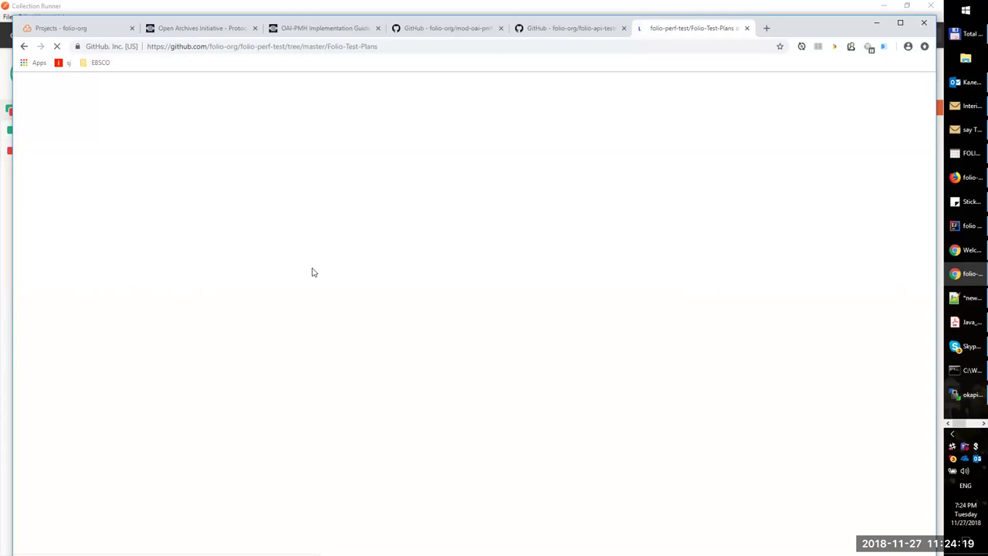
left_click_drag(346, 138, 276, 137)
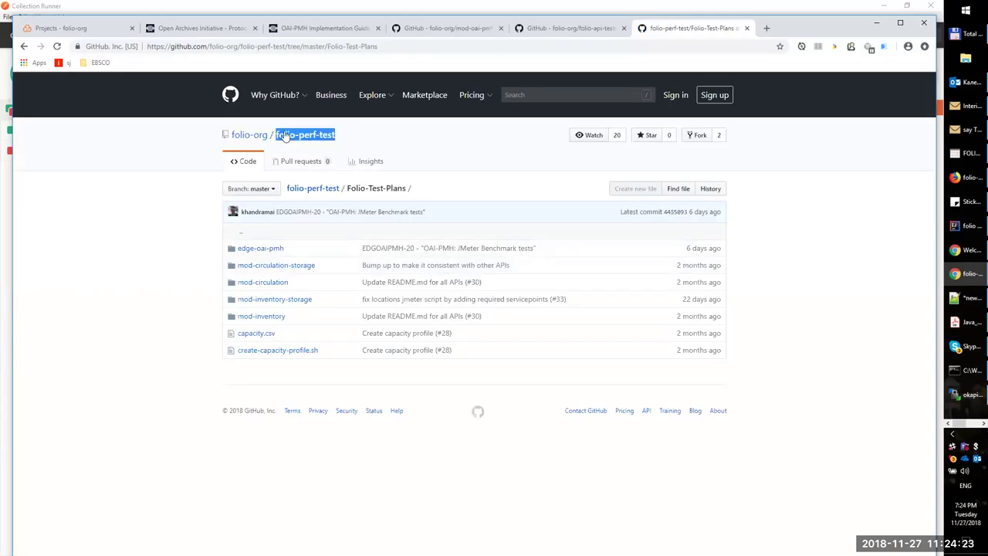
left_click(357, 137)
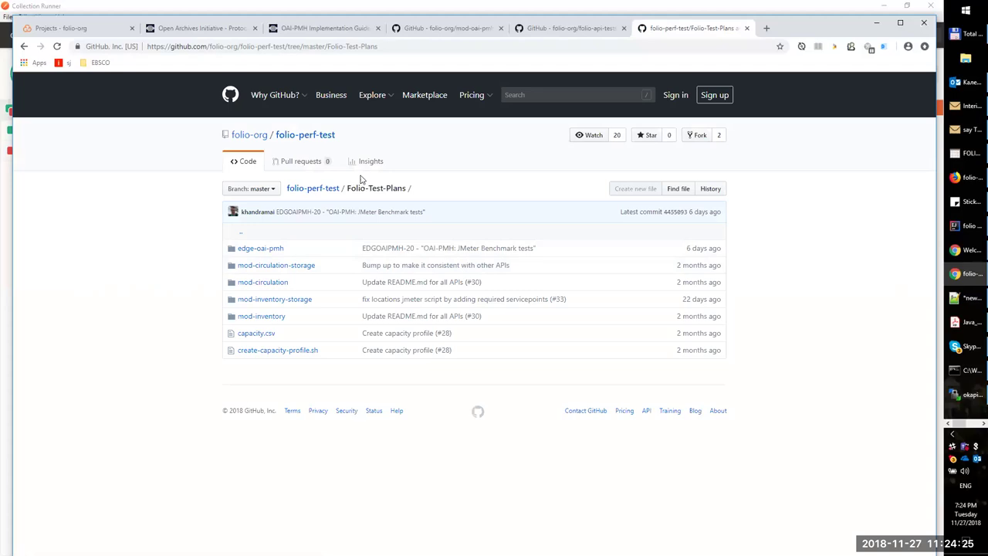
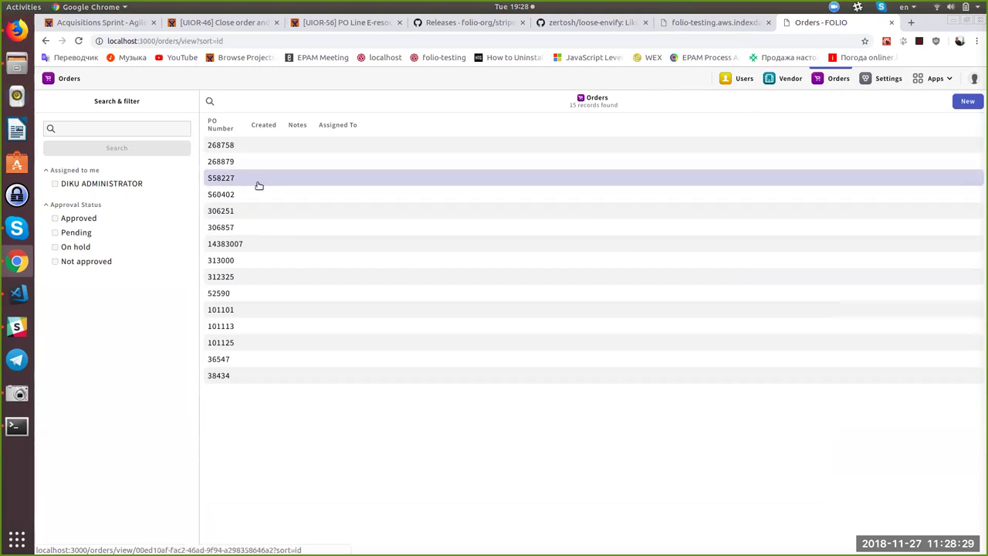
- Open the first purchase order in the Orders list and look through its Purchase Order, PO Summary, PO Lines and Adjustment sections
left_click(289, 151)
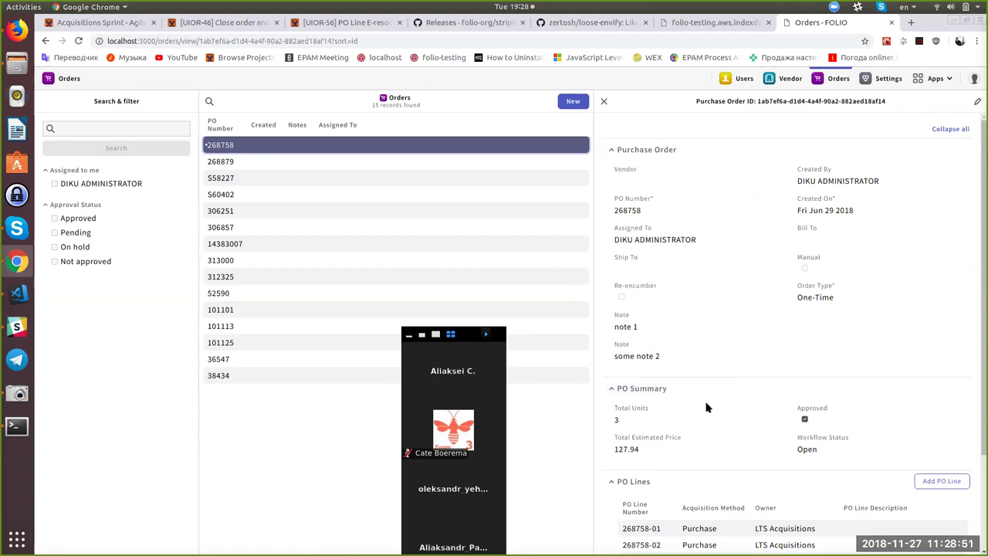
left_click(681, 391)
left_click(677, 392)
scroll(676, 392, "down", 3)
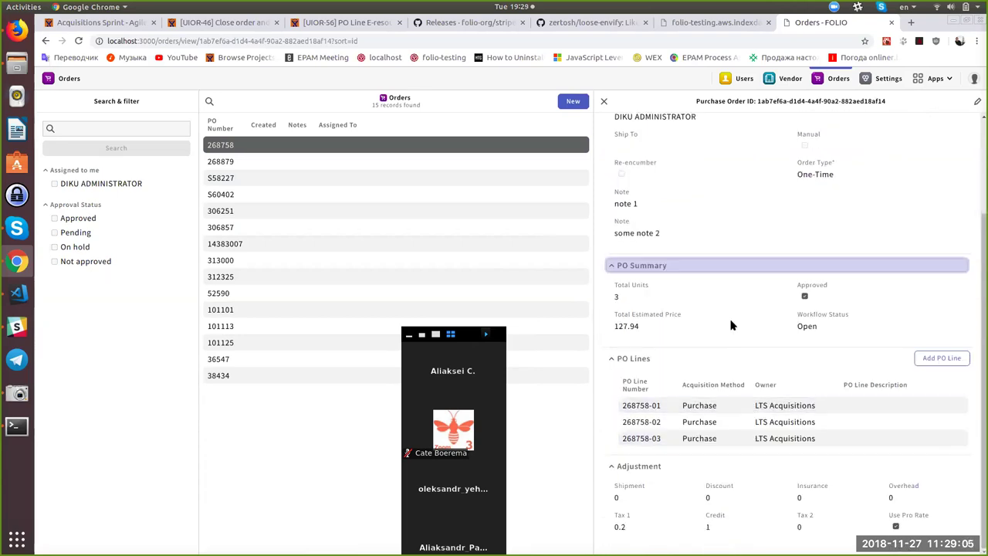
scroll(746, 288, "up", 2)
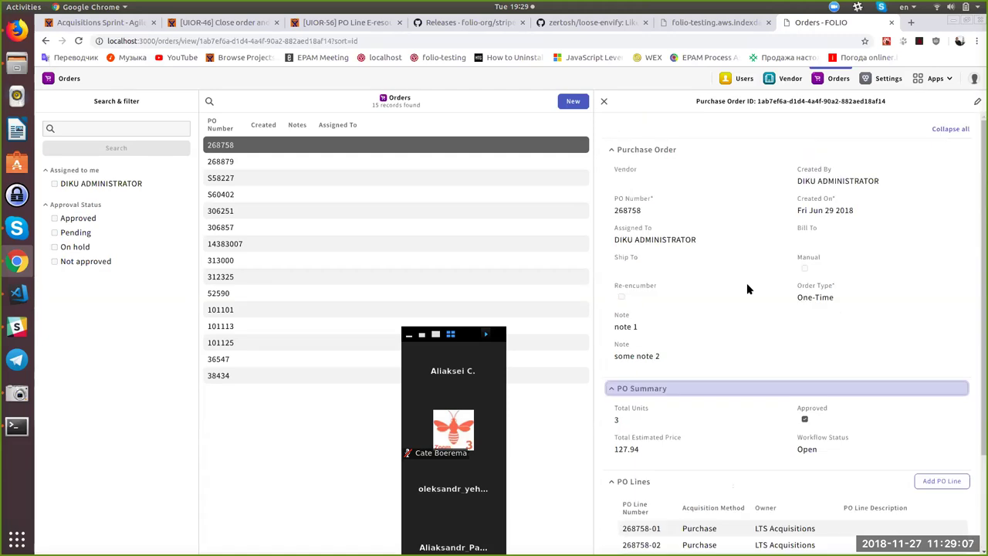
- Try removing "some note 2" and clearing Approved in the purchase order's edit form, and close it without saving
left_click(977, 103)
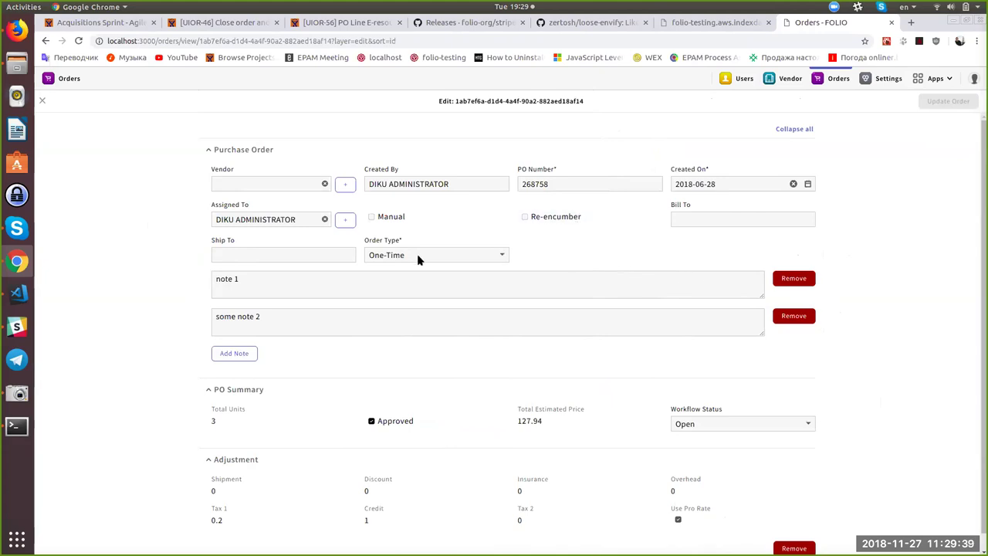
scroll(473, 295, "down", 1)
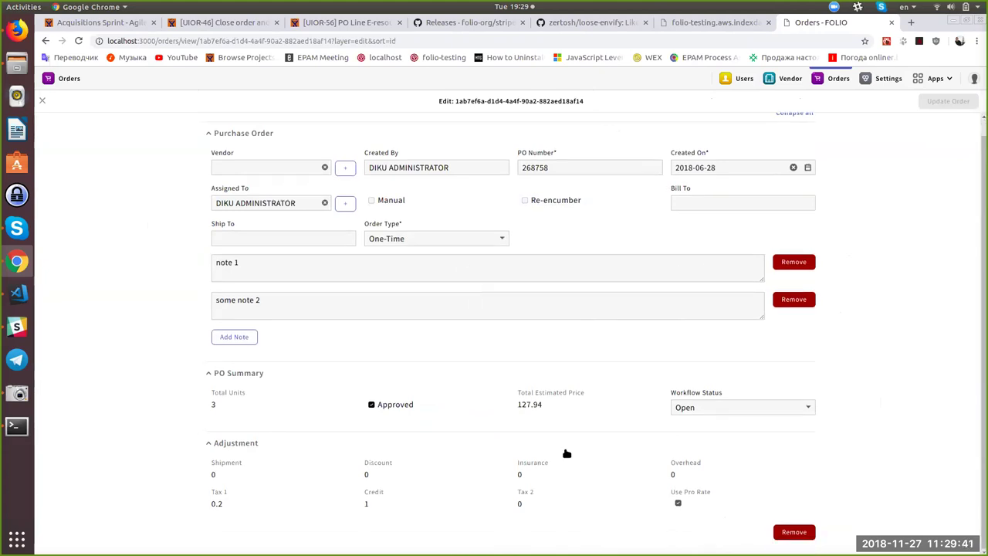
left_click(807, 299)
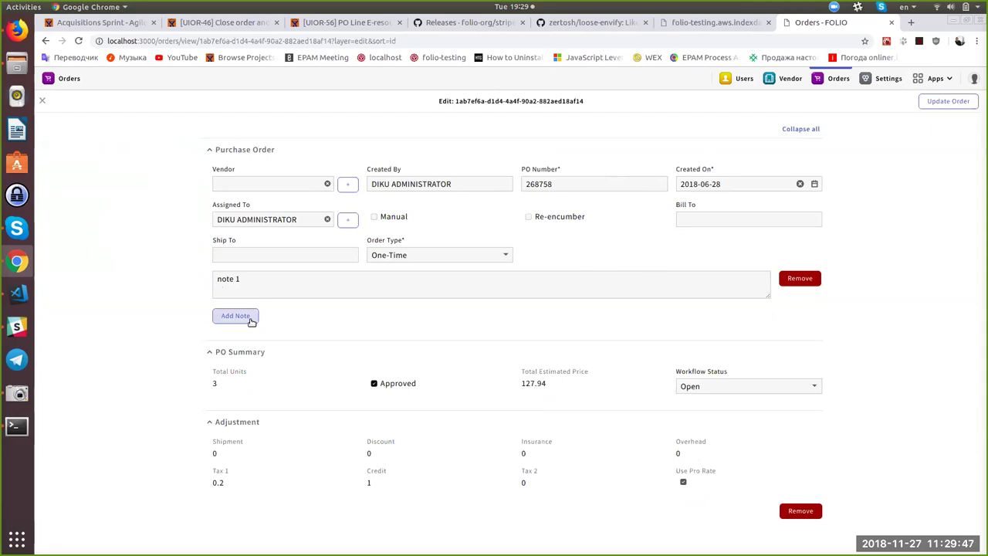
left_click(410, 386)
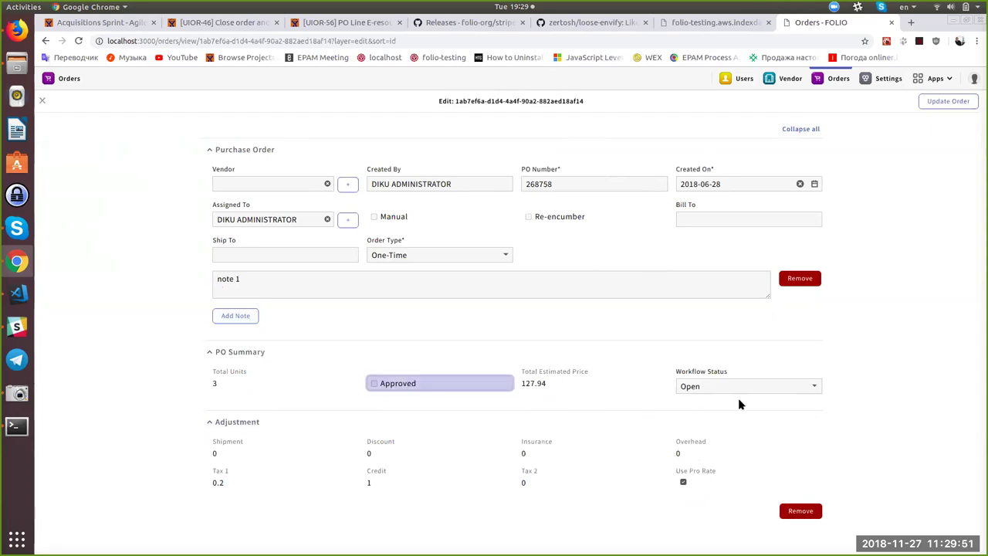
left_click(43, 100)
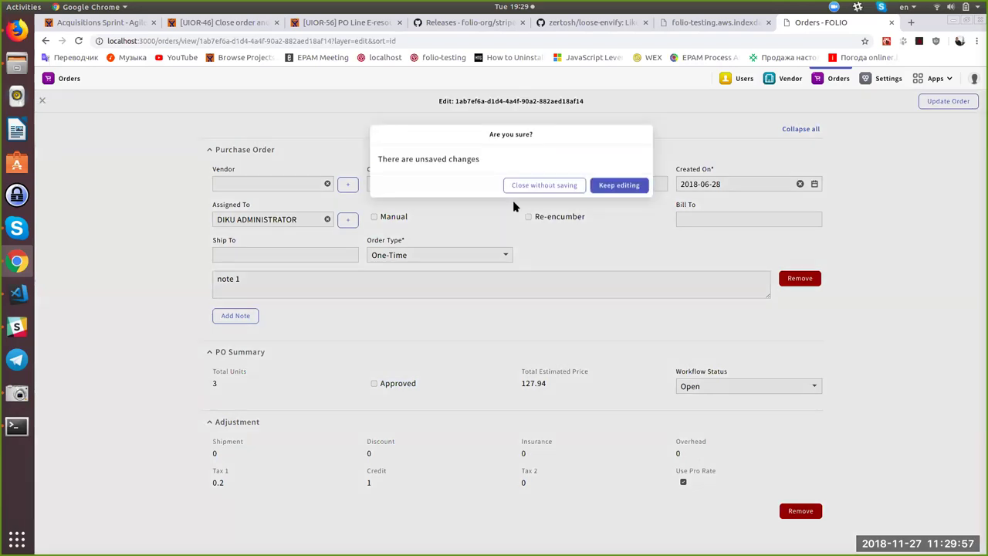
left_click(538, 182)
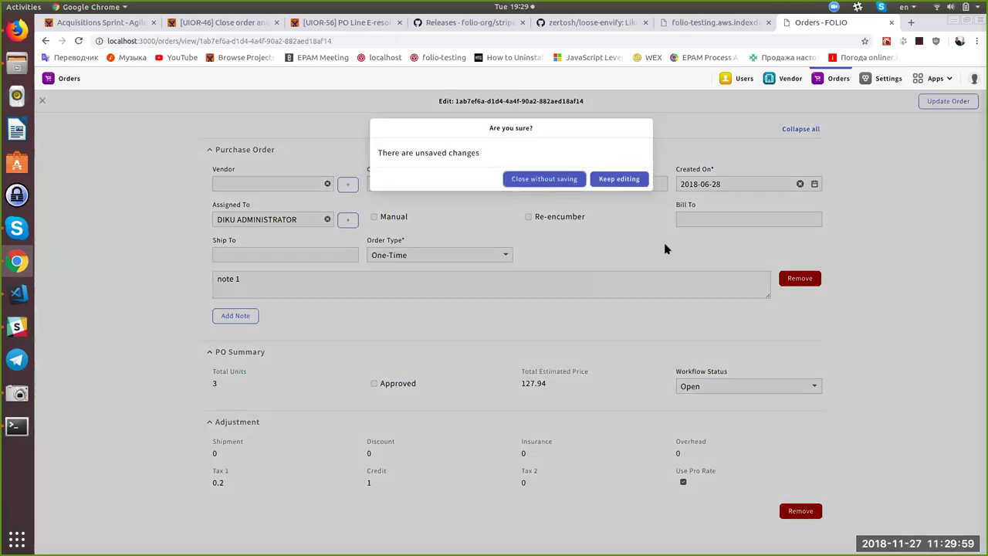
- Open the first PO line of the purchase order and expand its Cost Details section
scroll(733, 366, "down", 3)
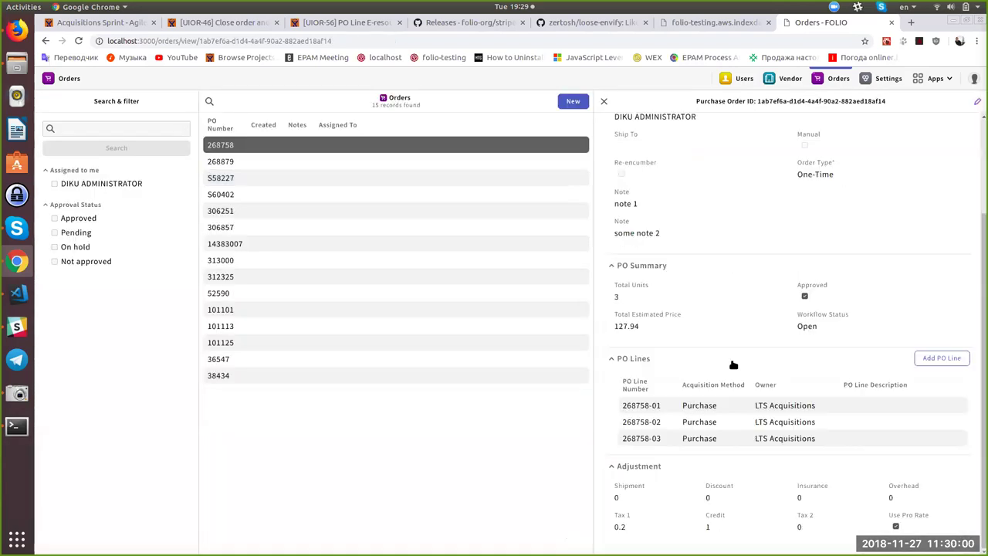
left_click(740, 413)
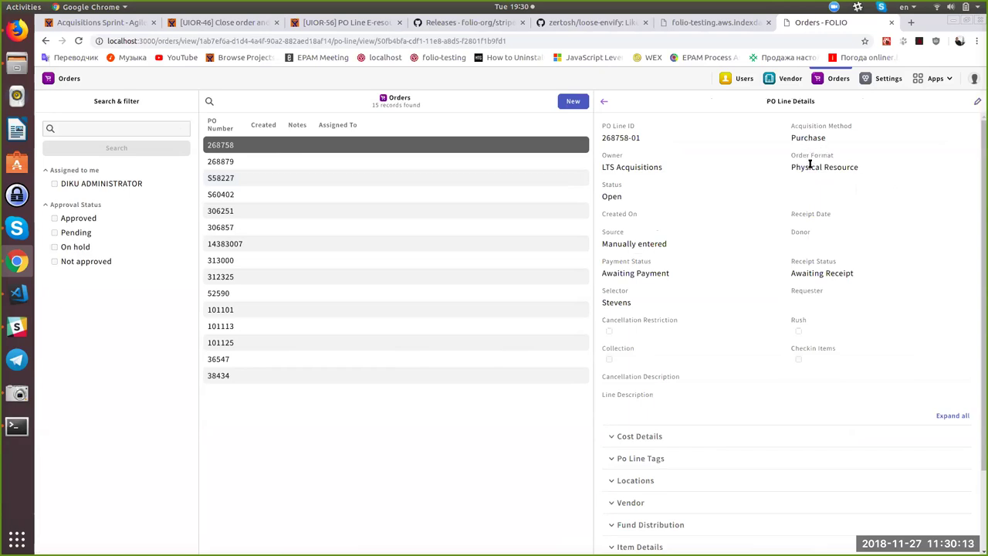
scroll(804, 242, "down", 3)
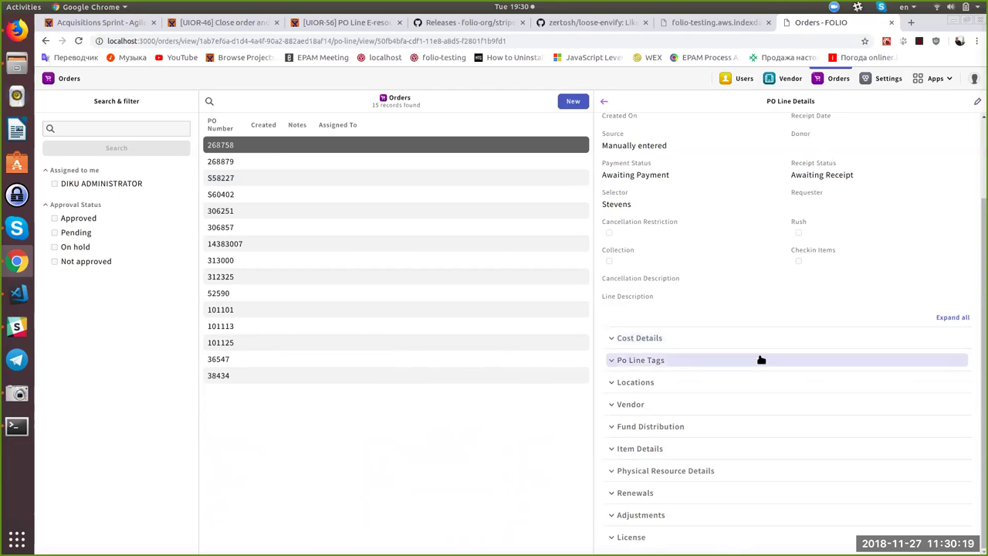
left_click(767, 345)
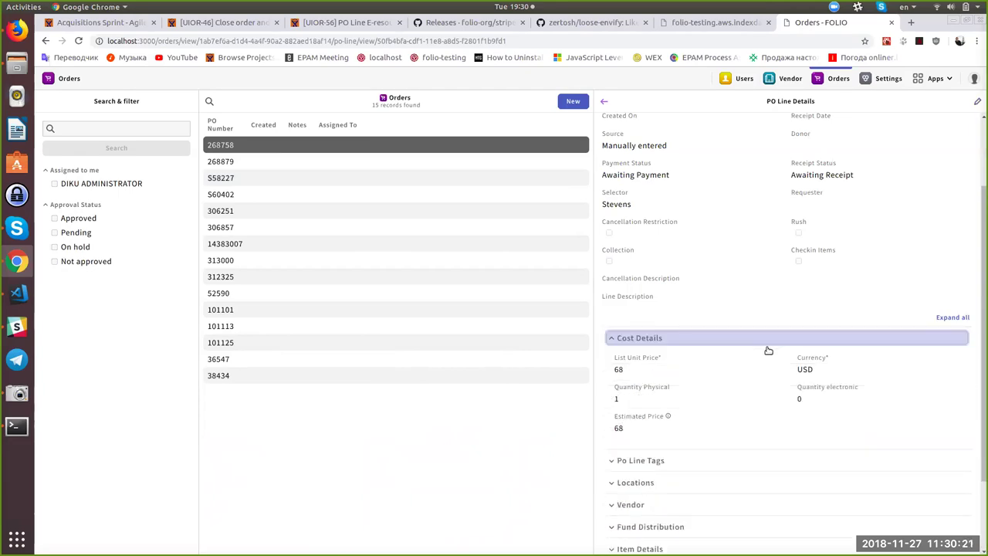
scroll(767, 350, "down", 3)
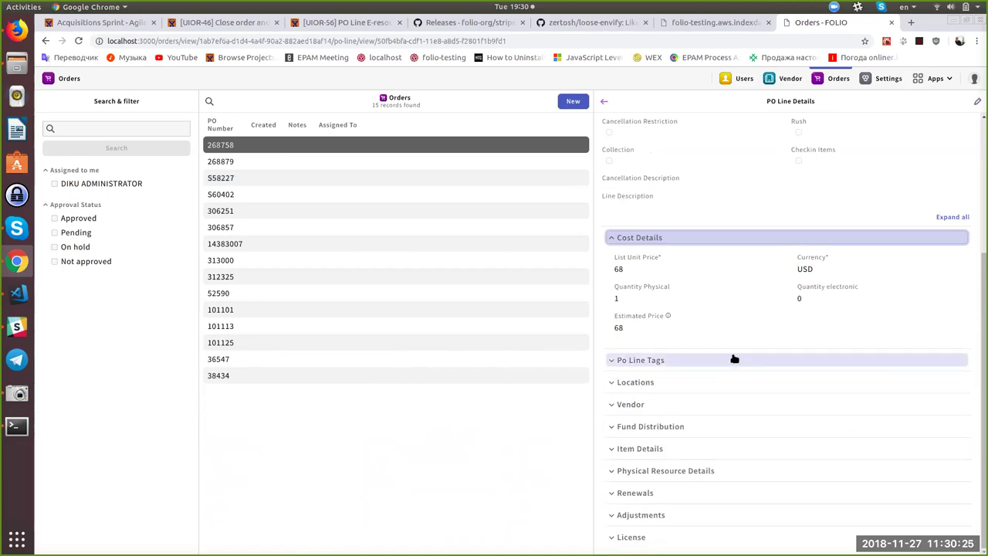
- Expand the PO line's Fund Distribution and Item Details sections and look through their fields
left_click(702, 433)
scroll(700, 433, "down", 2)
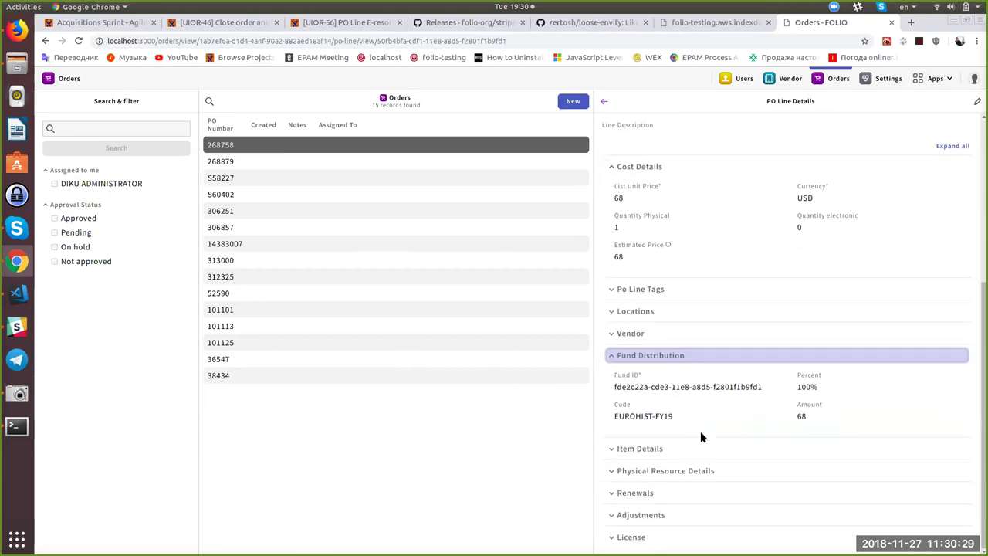
left_click(690, 448)
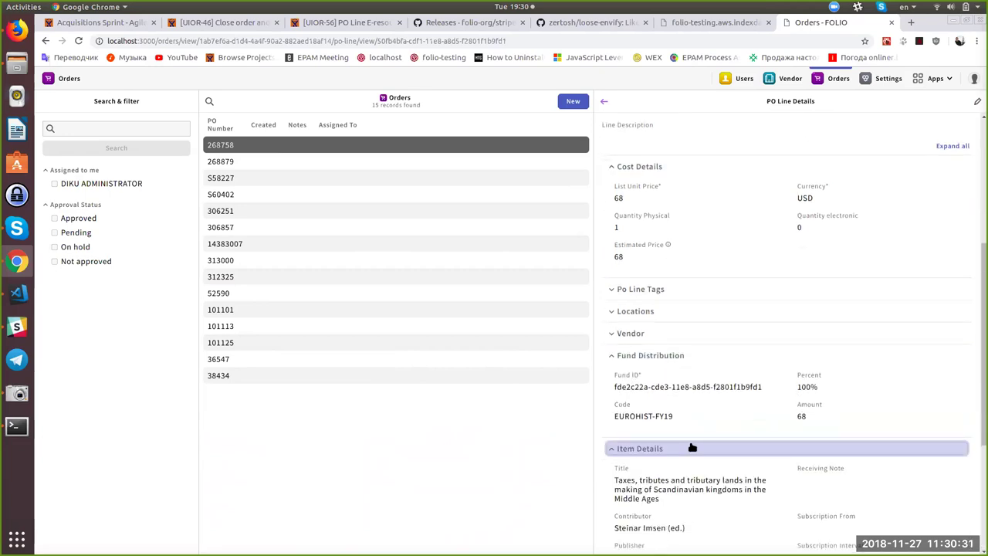
scroll(692, 448, "down", 3)
scroll(693, 448, "down", 2)
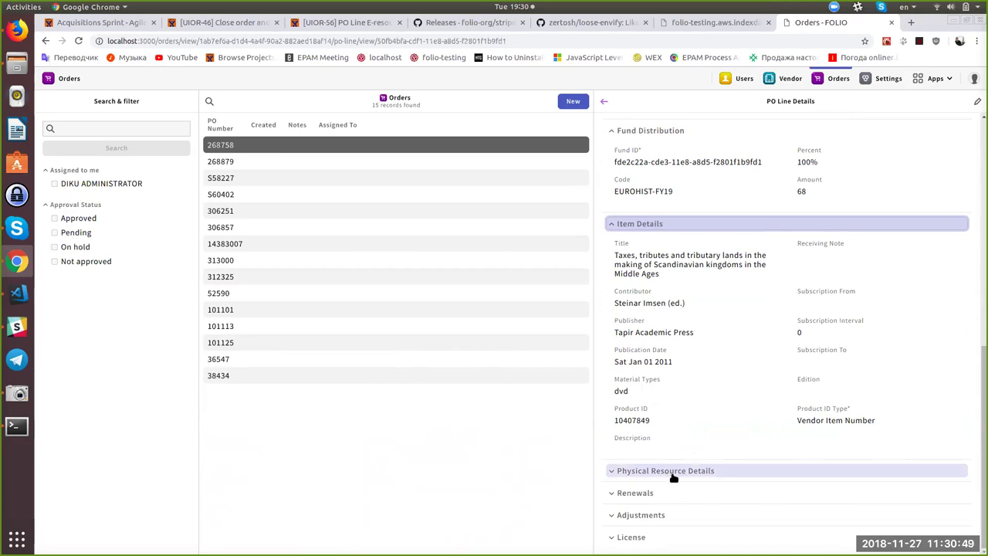
- Expand the PO line's Adjustments and Physical Resource Details sections and return to the upper part of the details
left_click(656, 515)
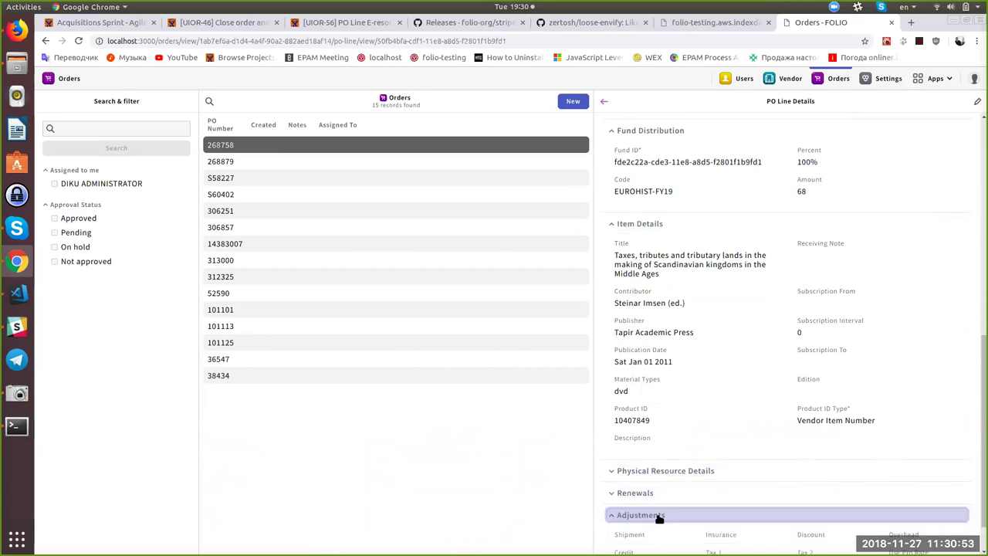
scroll(694, 479, "down", 1)
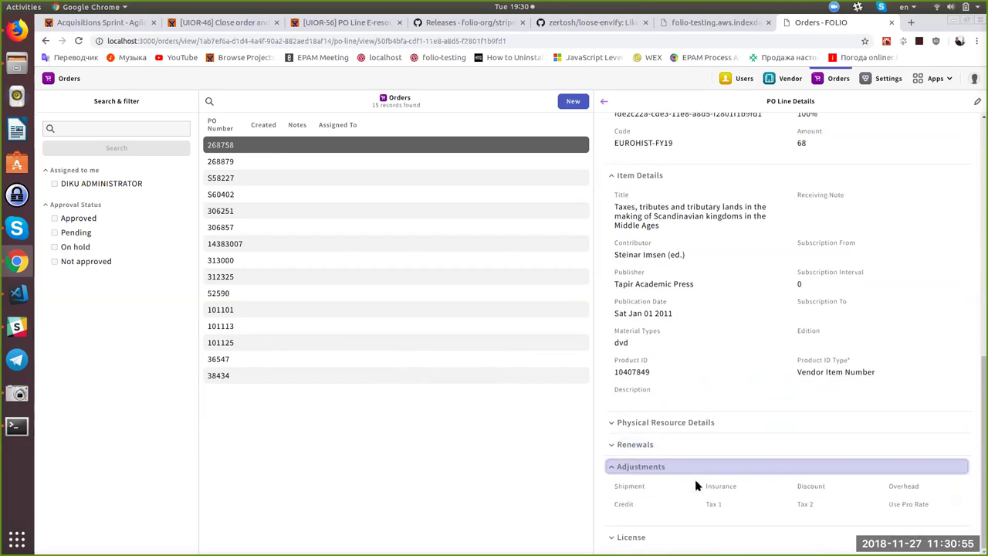
left_click(679, 423)
scroll(691, 429, "up", 3)
scroll(818, 223, "up", 3)
scroll(907, 169, "up", 5)
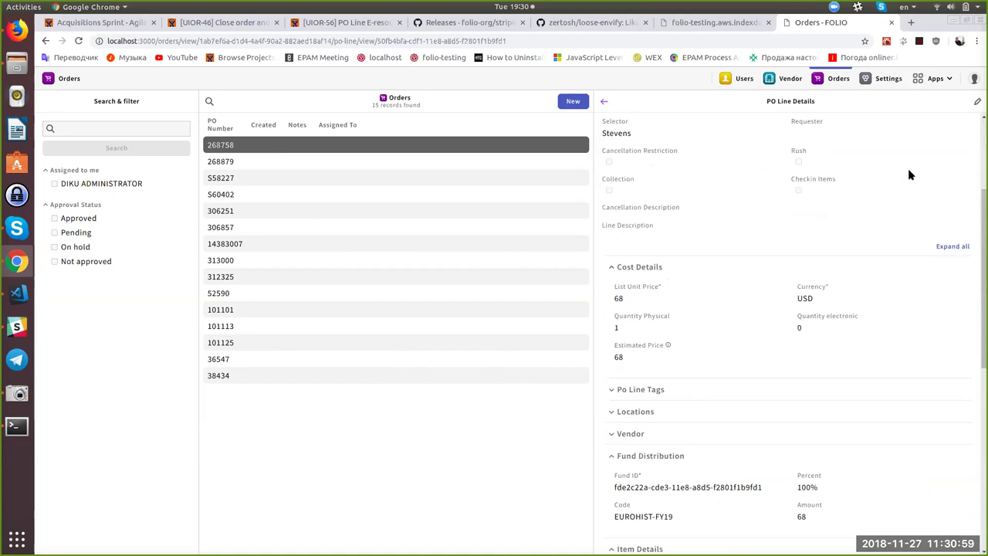
- Open the PO line for editing and set Quantity Physical to 2 in its Cost Details, keeping the currency as USD
left_click(977, 102)
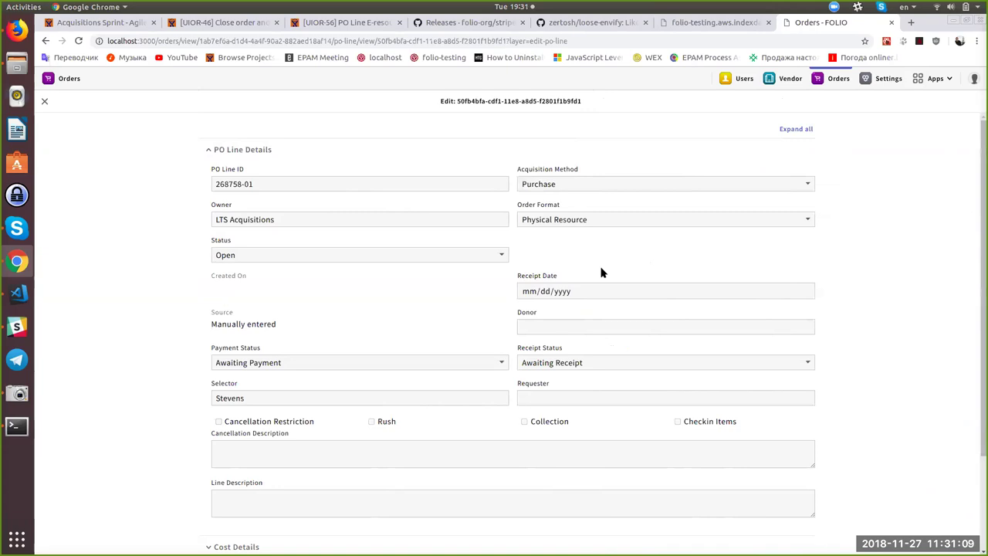
scroll(602, 270, "down", 3)
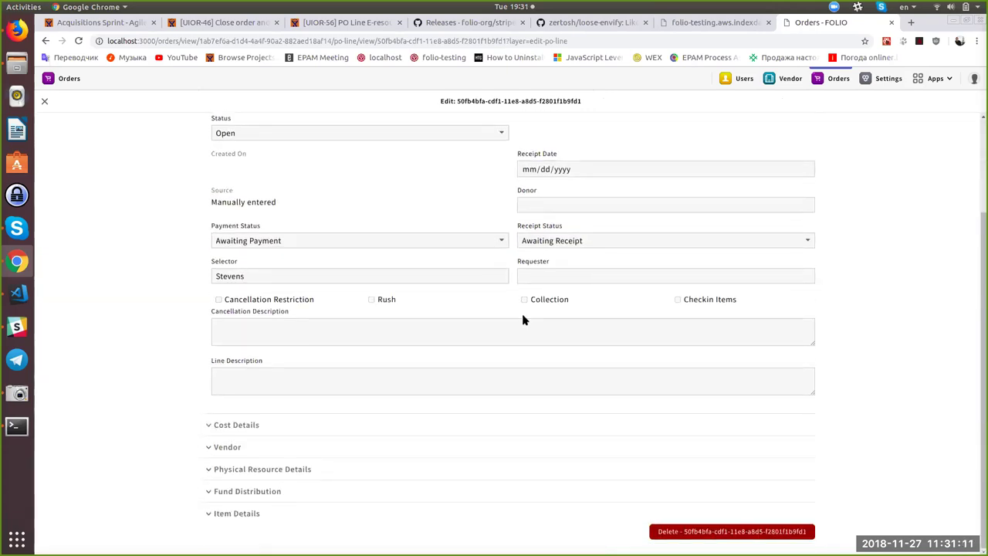
left_click(273, 427)
scroll(392, 430, "down", 3)
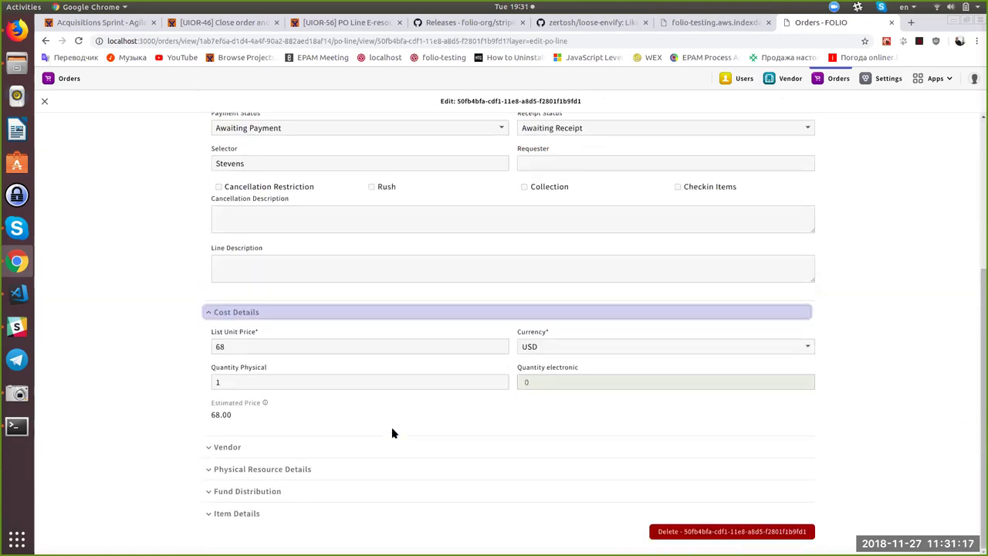
left_click(386, 345)
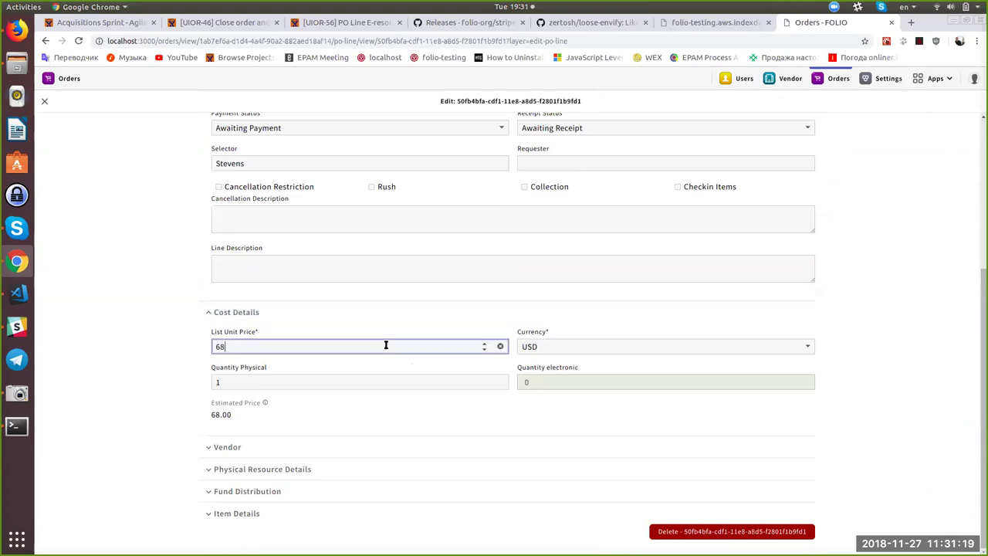
left_click(482, 382)
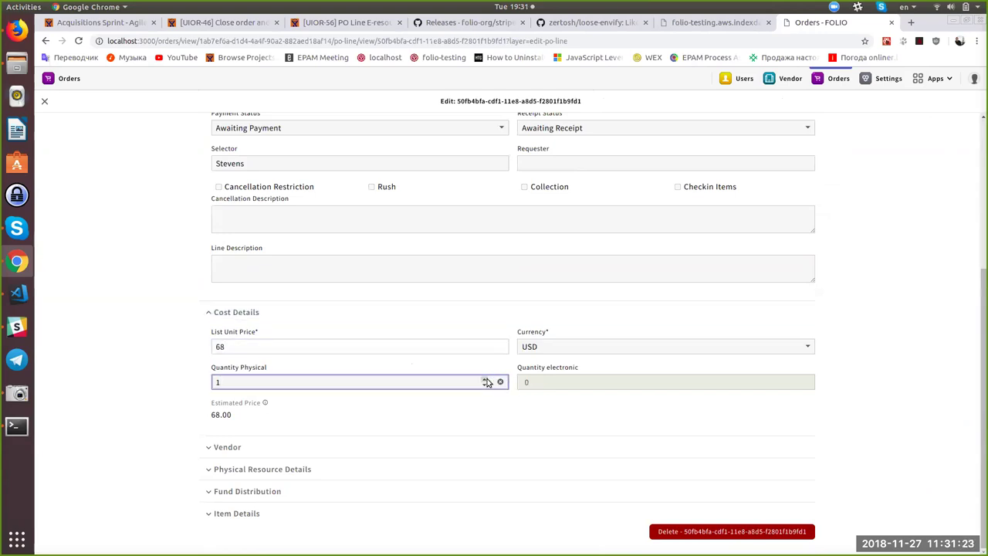
left_click(485, 379)
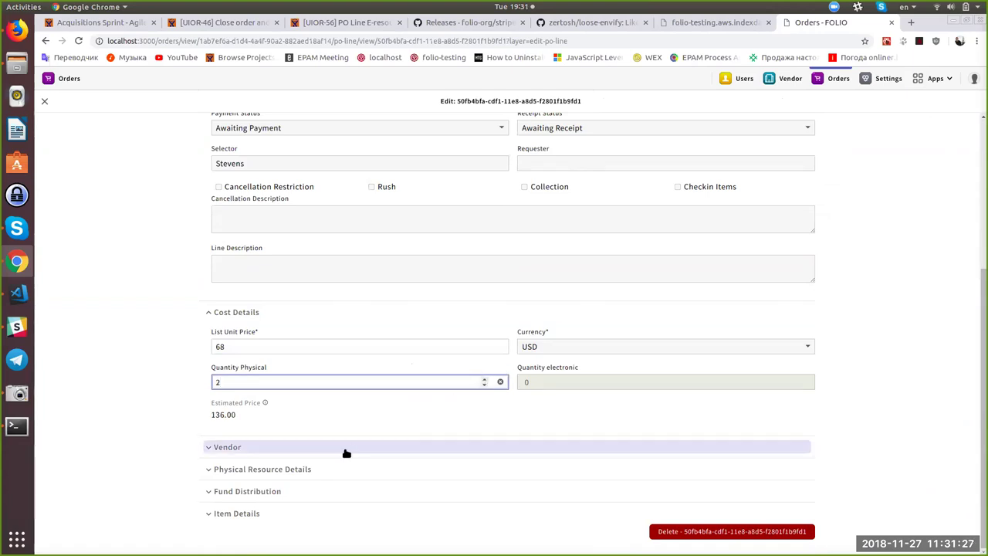
left_click(573, 350)
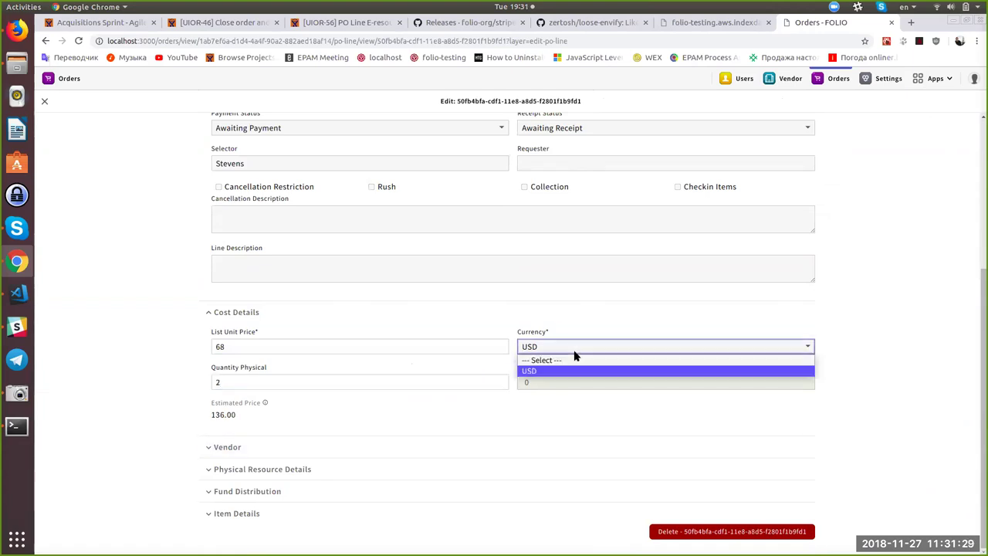
left_click(574, 351)
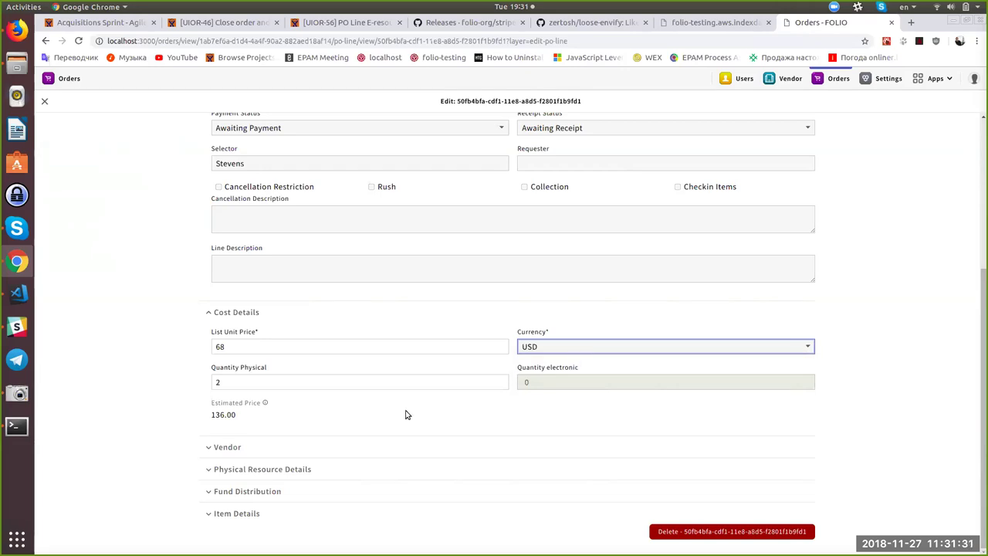
- Expand the Vendor and Physical Resource Details sections of the PO line form and look through their fields
left_click(242, 449)
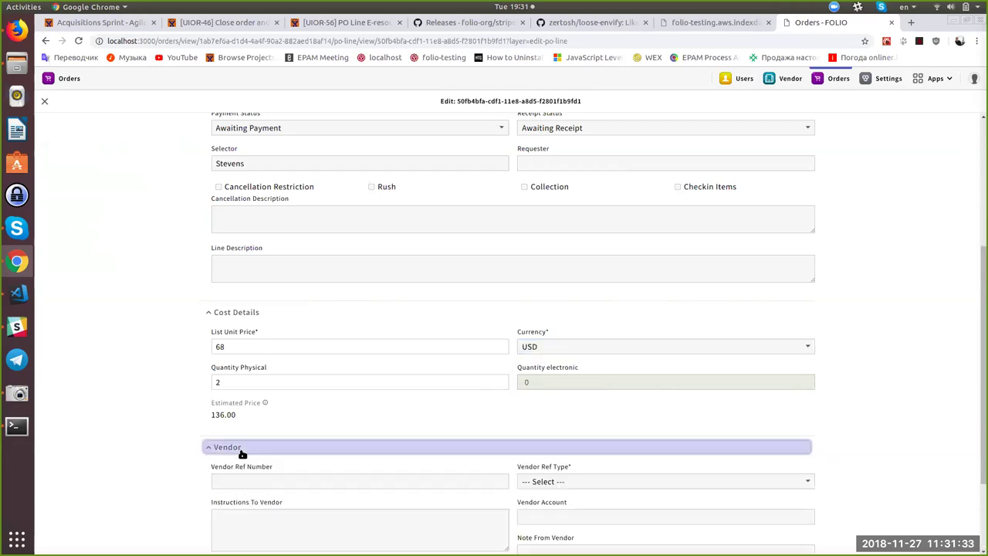
scroll(243, 454, "down", 3)
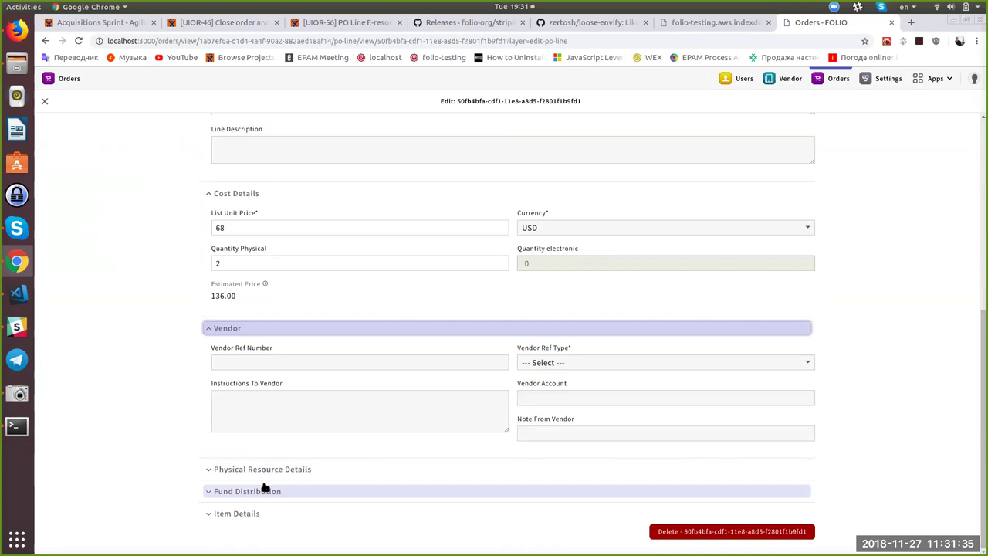
left_click(285, 469)
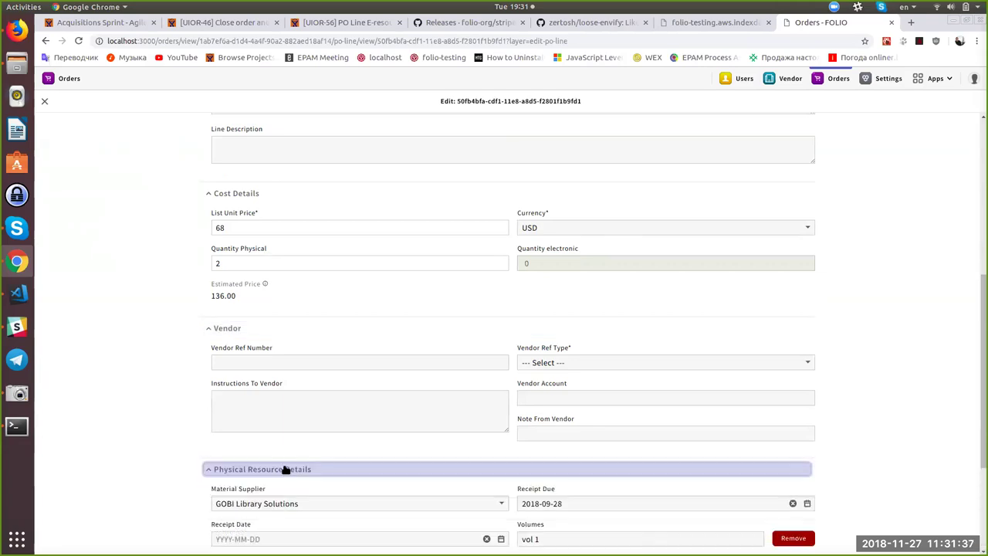
scroll(284, 470, "down", 2)
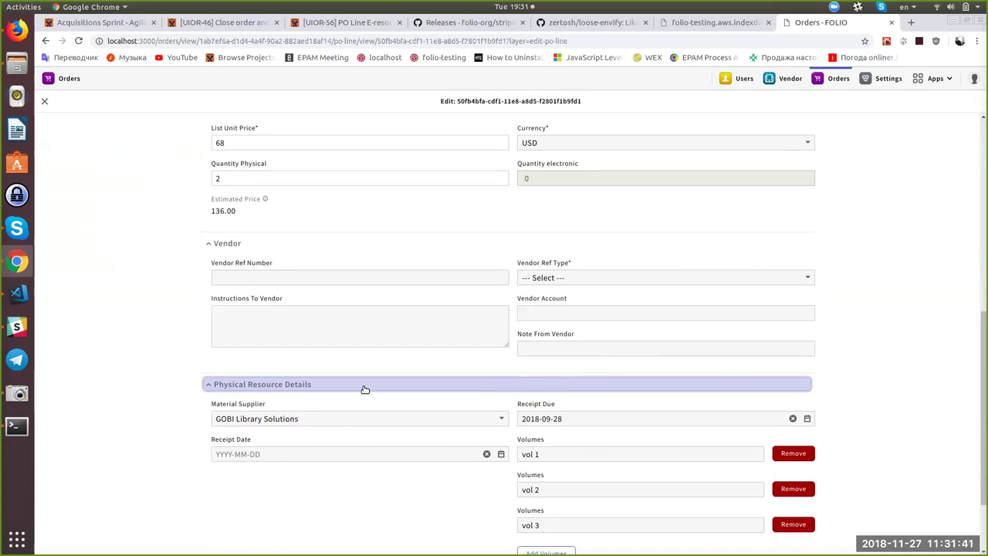
scroll(365, 388, "down", 2)
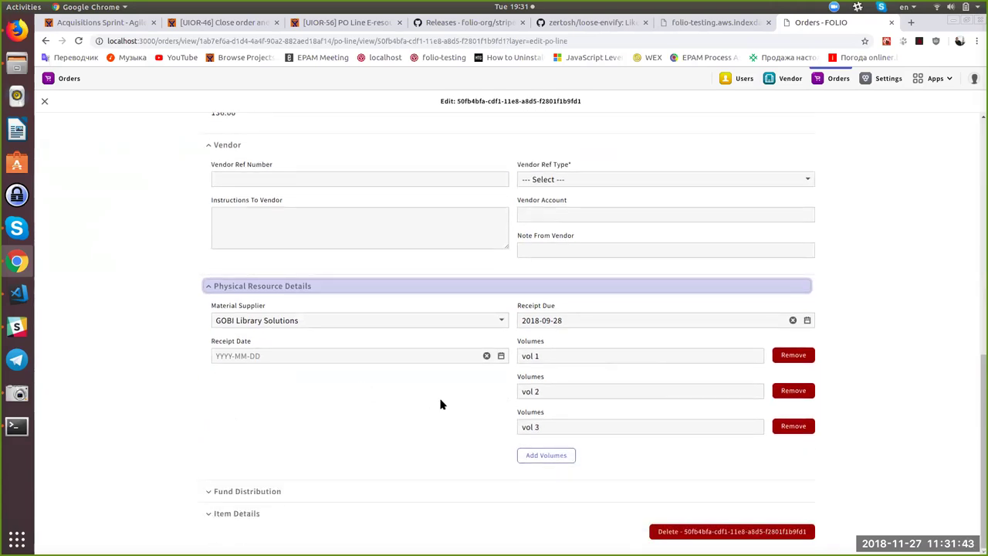
- Remove the "vol 3" volume from the PO line's Physical Resource Details
left_click(725, 430)
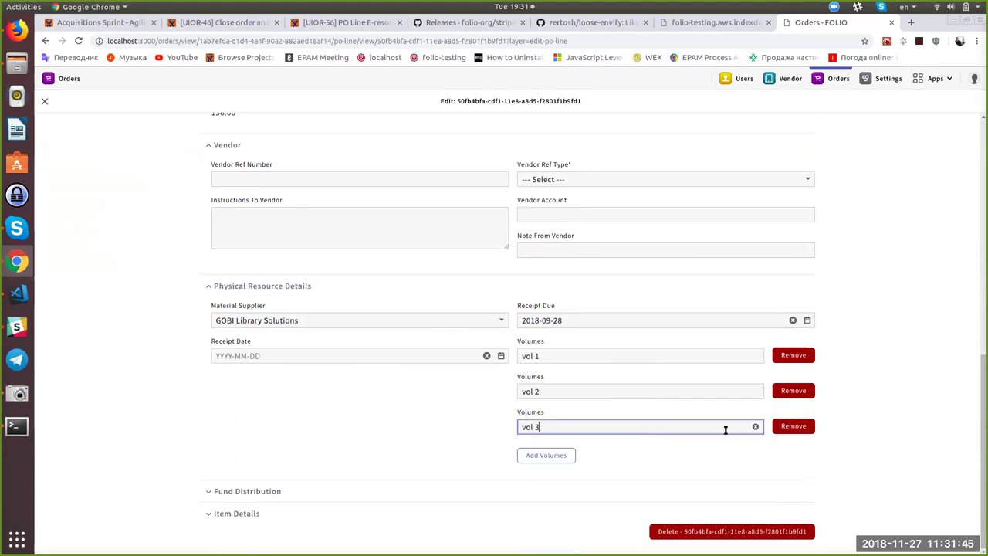
left_click(782, 428)
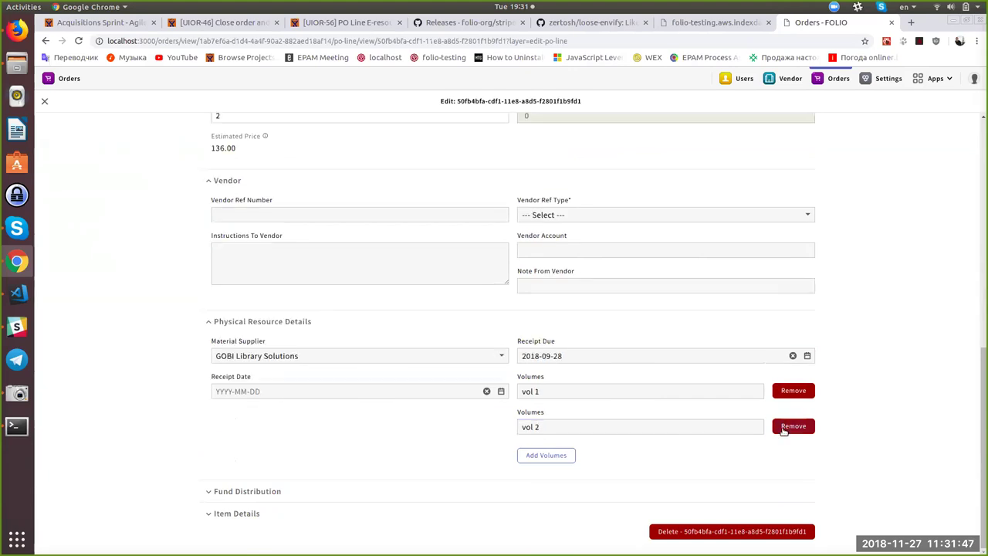
scroll(693, 393, "up", 10)
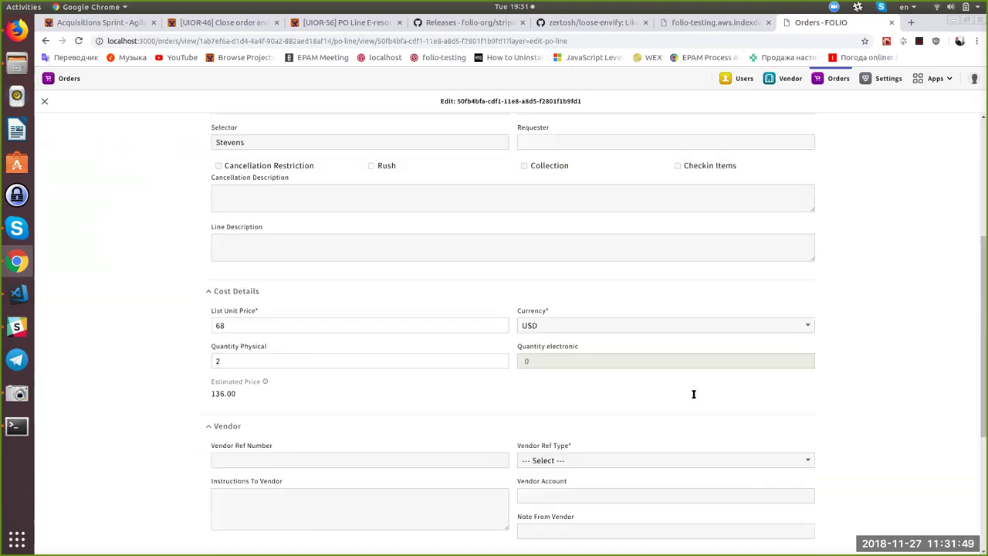
scroll(693, 394, "down", 10)
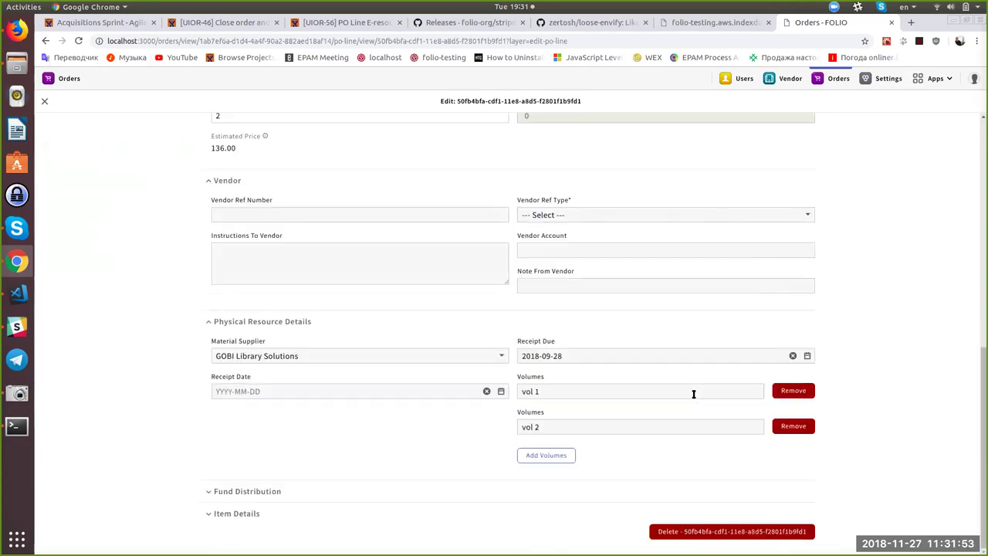
- Expand Item Details and add a second material type set to electronic resource
left_click(262, 513)
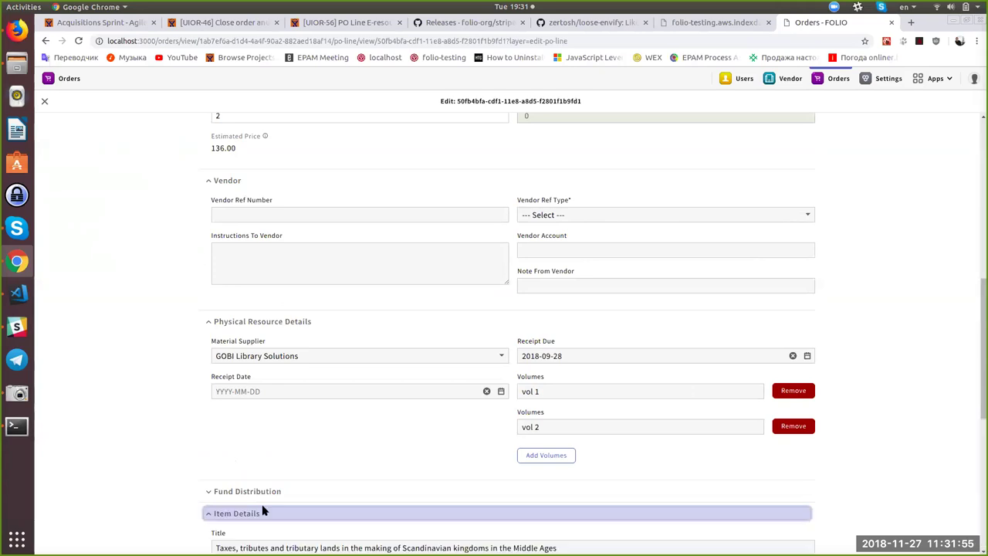
scroll(409, 448, "down", 8)
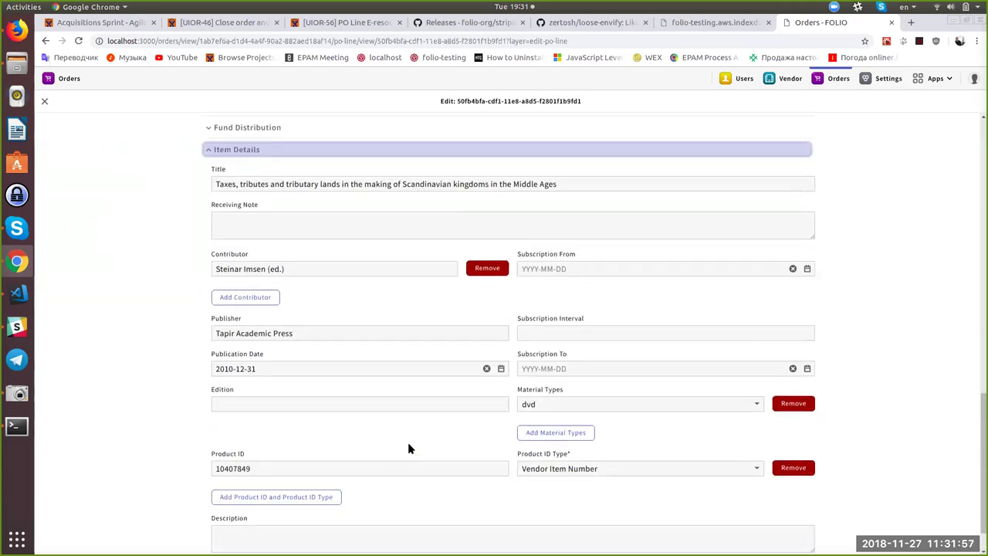
left_click(581, 435)
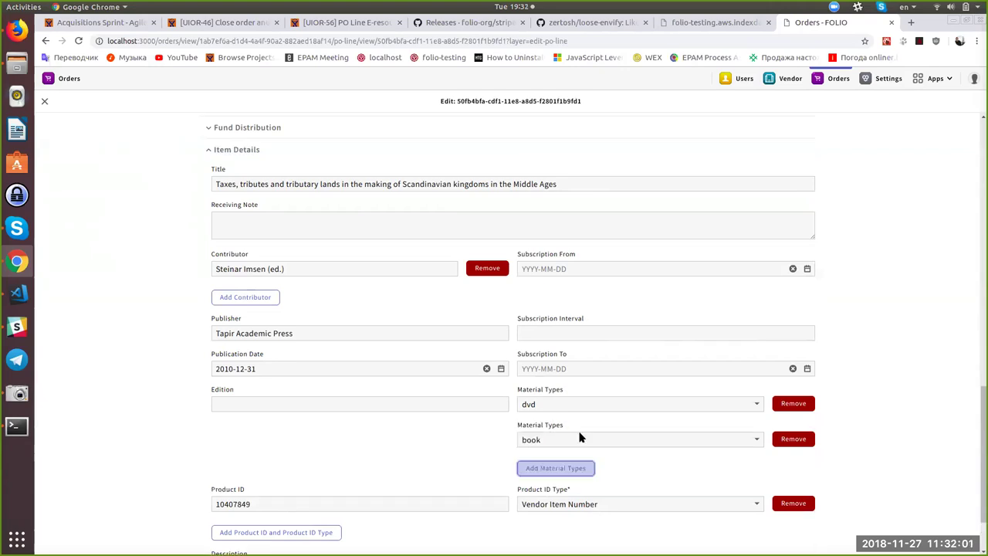
left_click(627, 440)
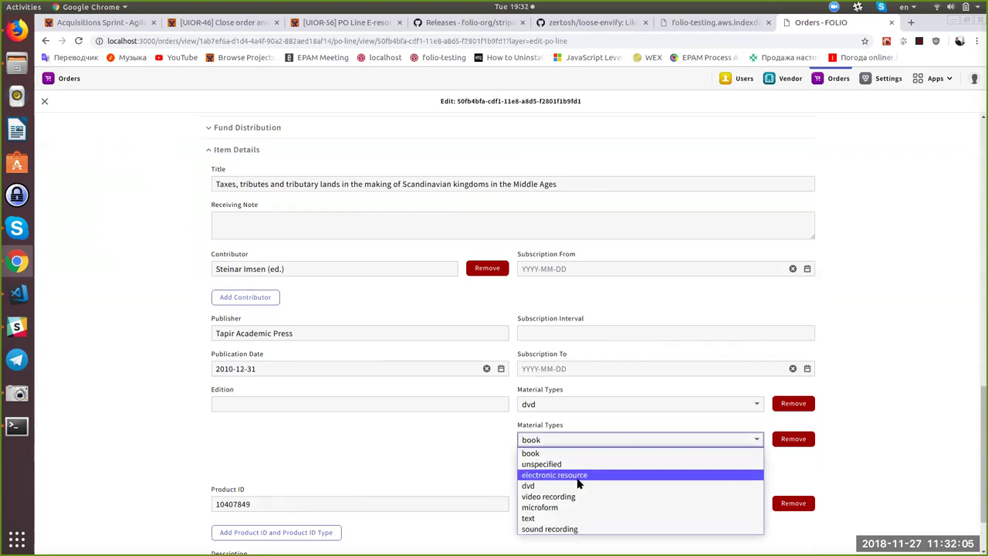
left_click(578, 476)
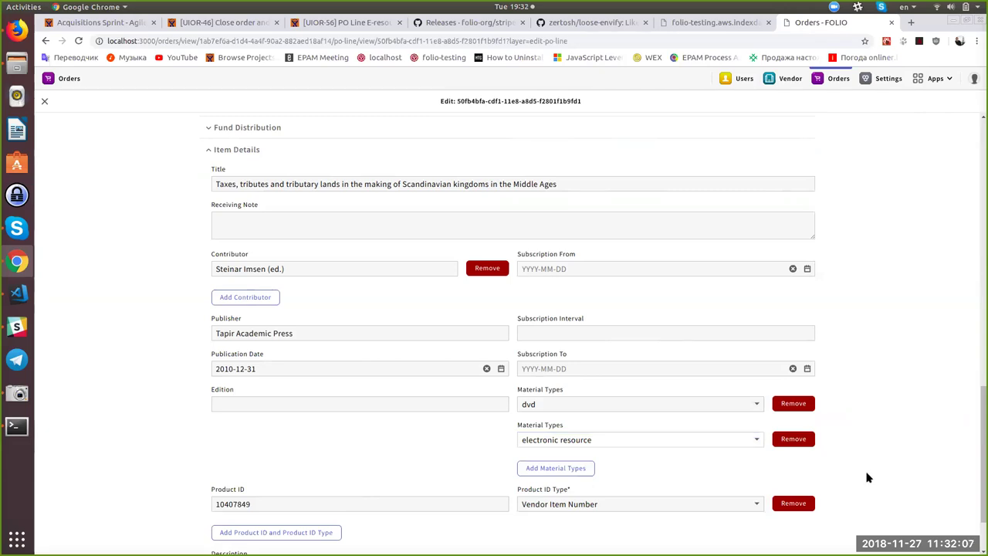
scroll(701, 446, "down", 2)
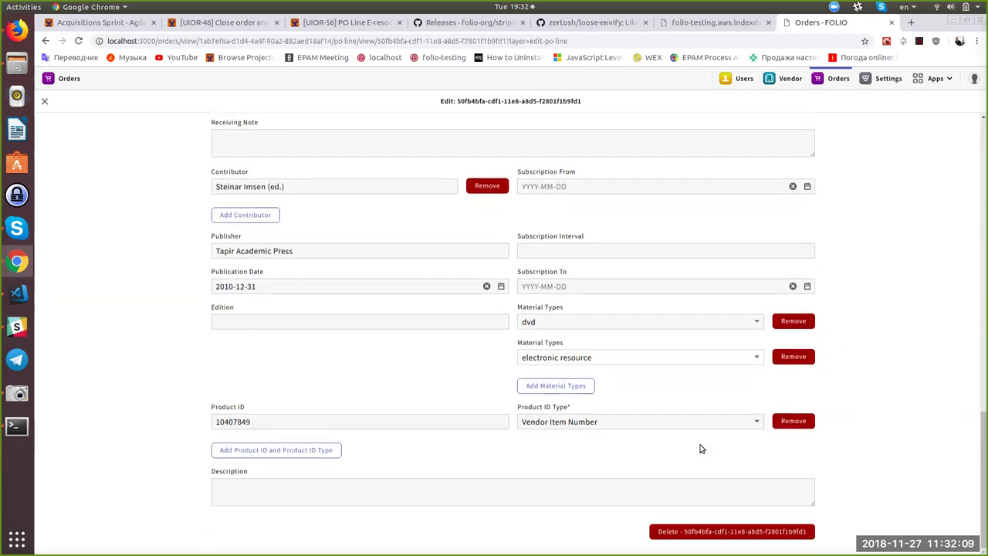
- Close the PO line edit form without saving the changes
scroll(701, 447, "up", 20)
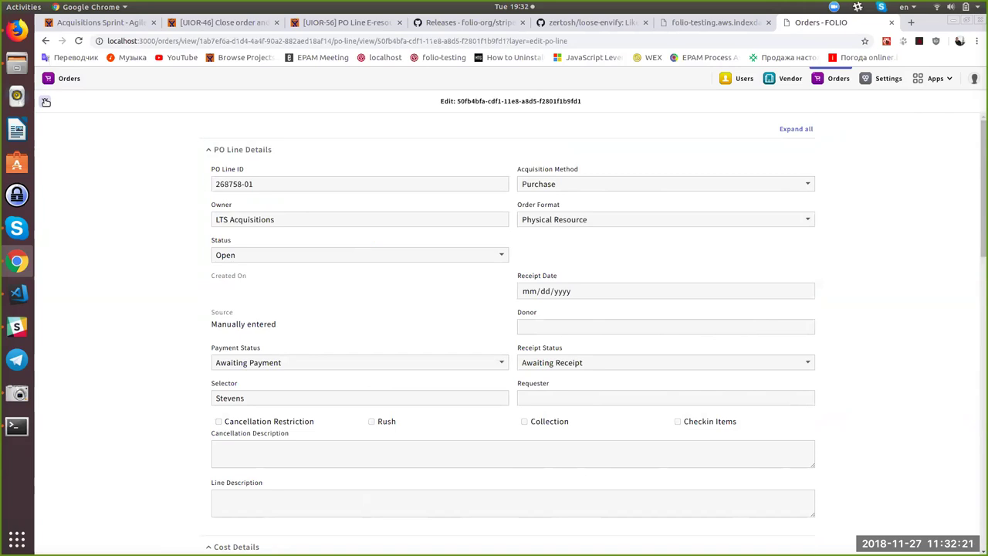
left_click(46, 101)
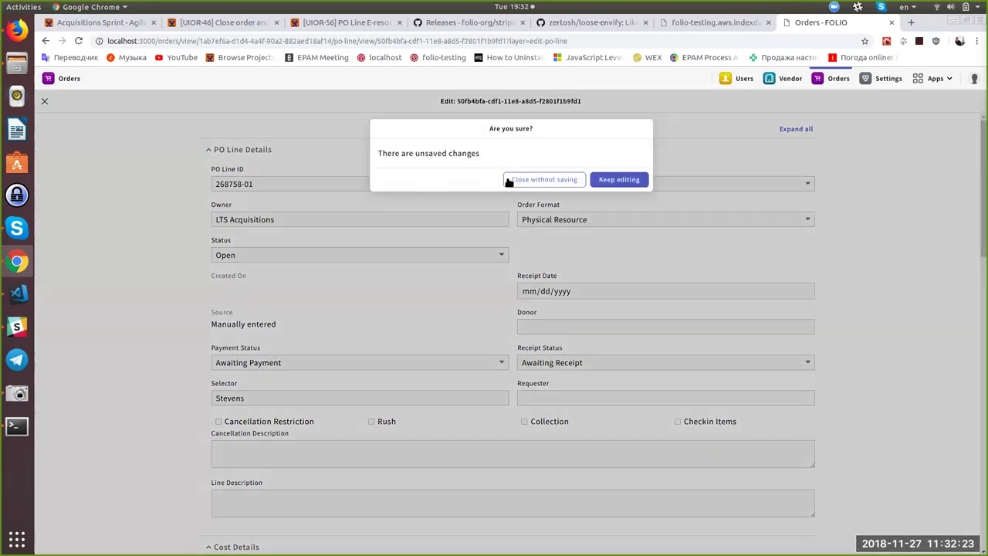
left_click(551, 182)
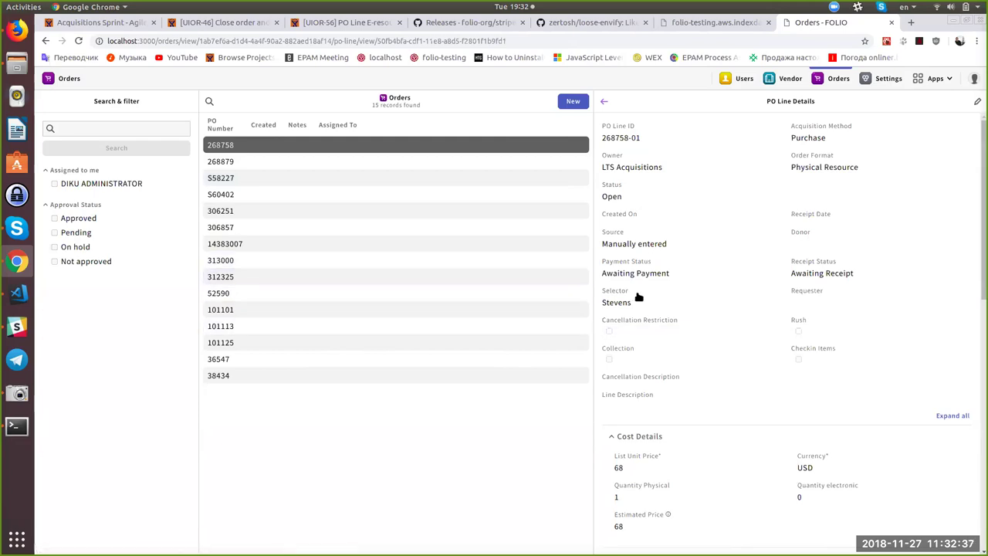
- Open the ninth purchase order in the list and view the details of its Purchase At Vendor System PO line
left_click(402, 280)
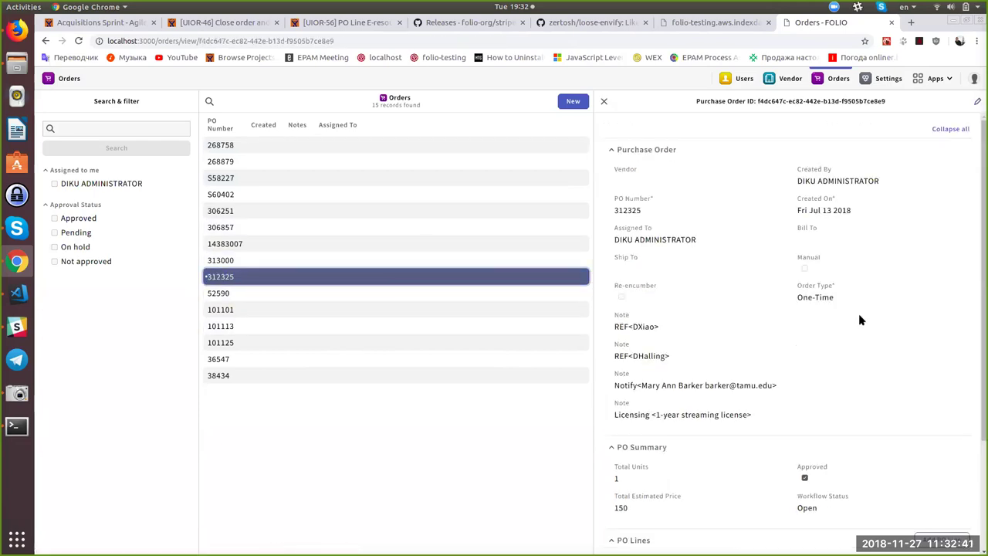
scroll(857, 288, "down", 4)
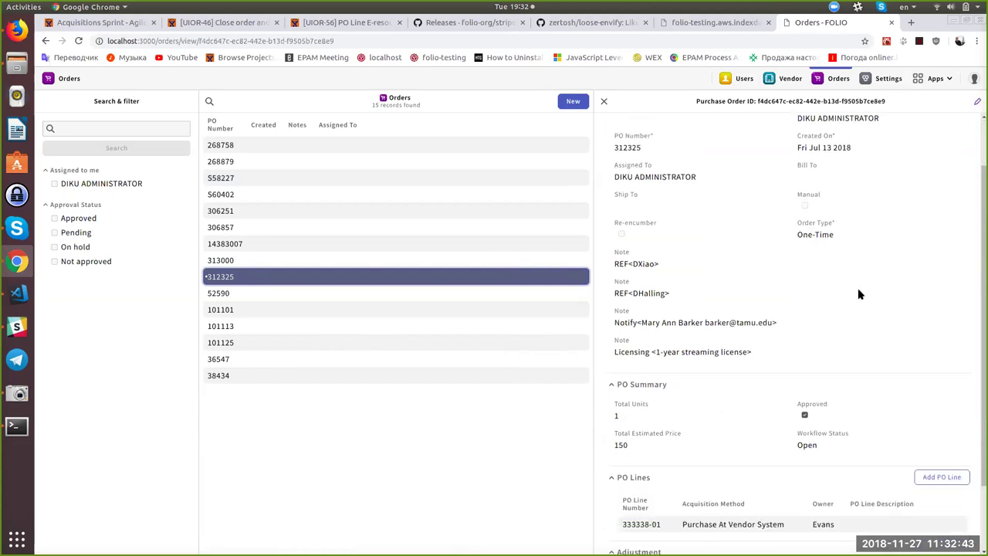
left_click(762, 438)
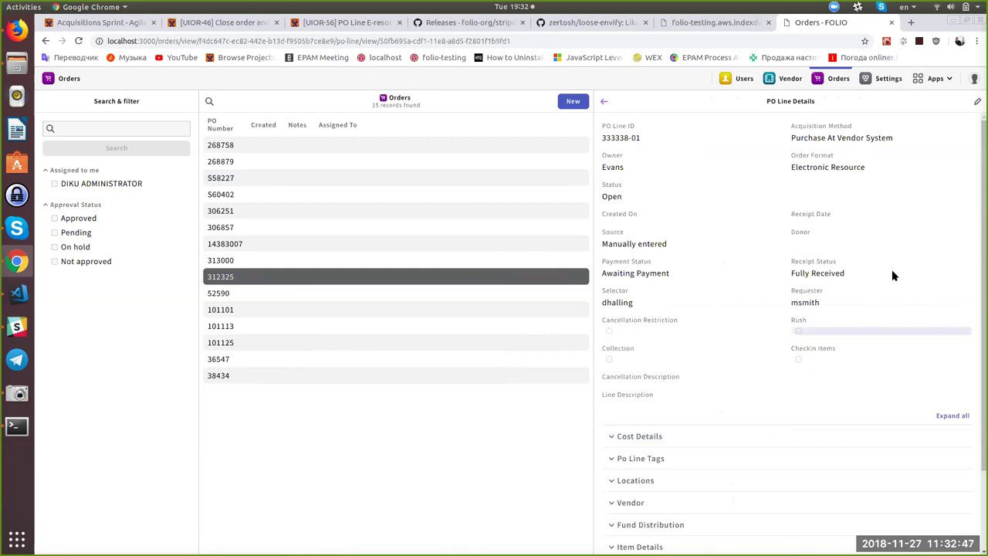
- Open the electronic resource PO line for editing, expand E-resources Details, and review its fields alongside the line's Order Format
left_click(977, 102)
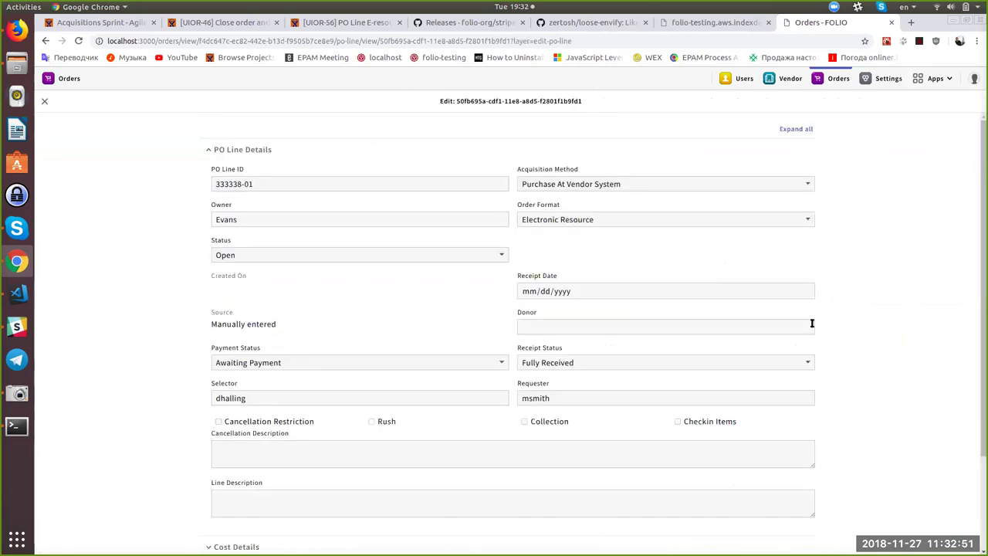
scroll(812, 323, "down", 3)
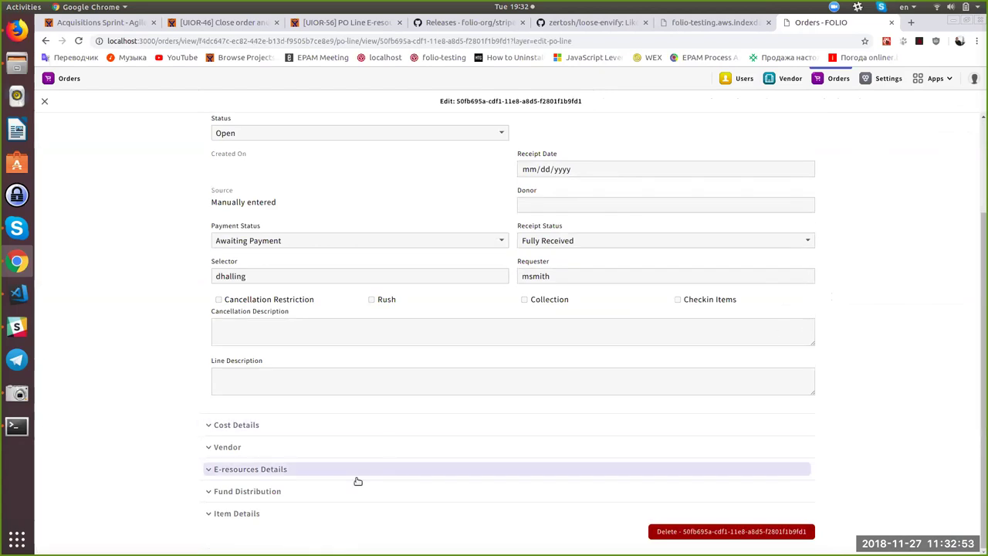
left_click(355, 473)
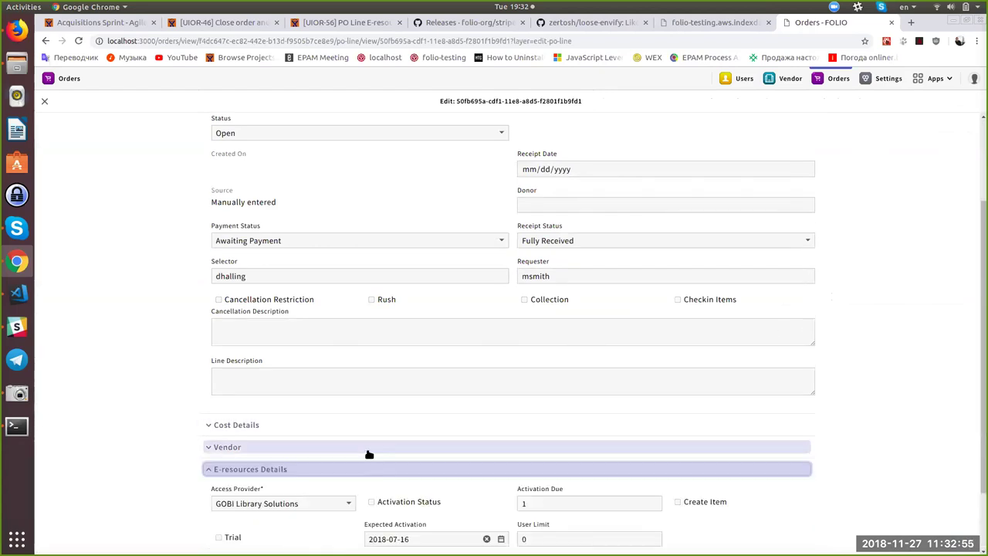
scroll(368, 455, "down", 2)
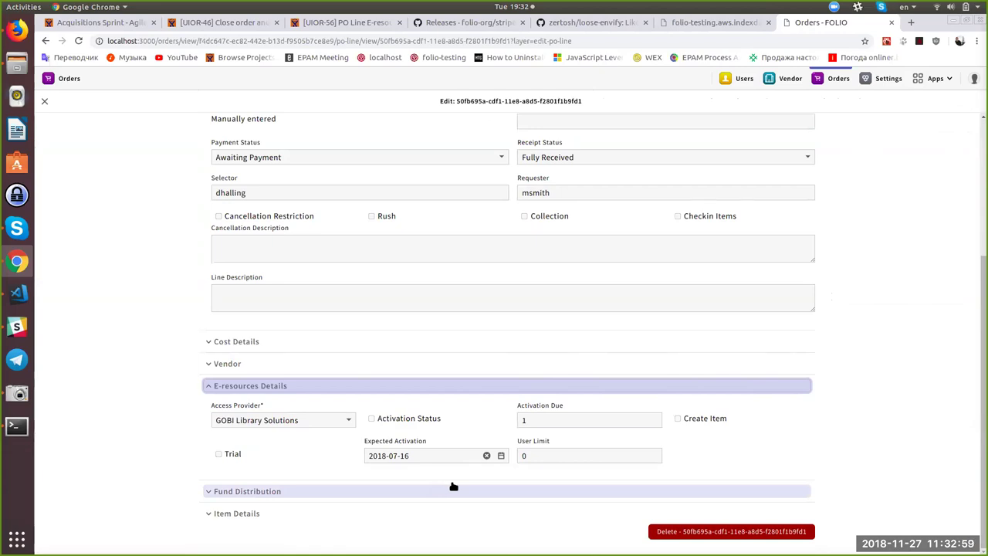
scroll(628, 415, "up", 2)
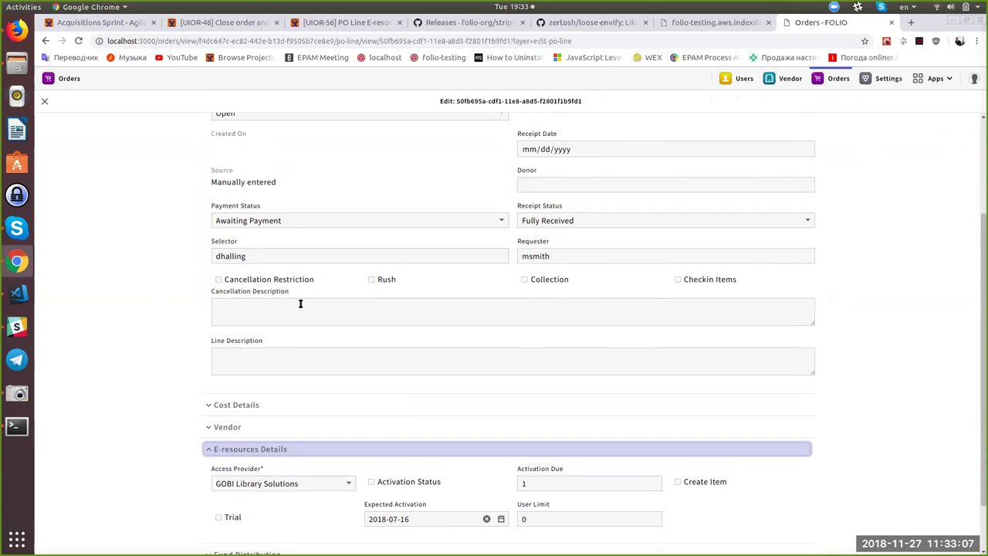
scroll(300, 303, "up", 3)
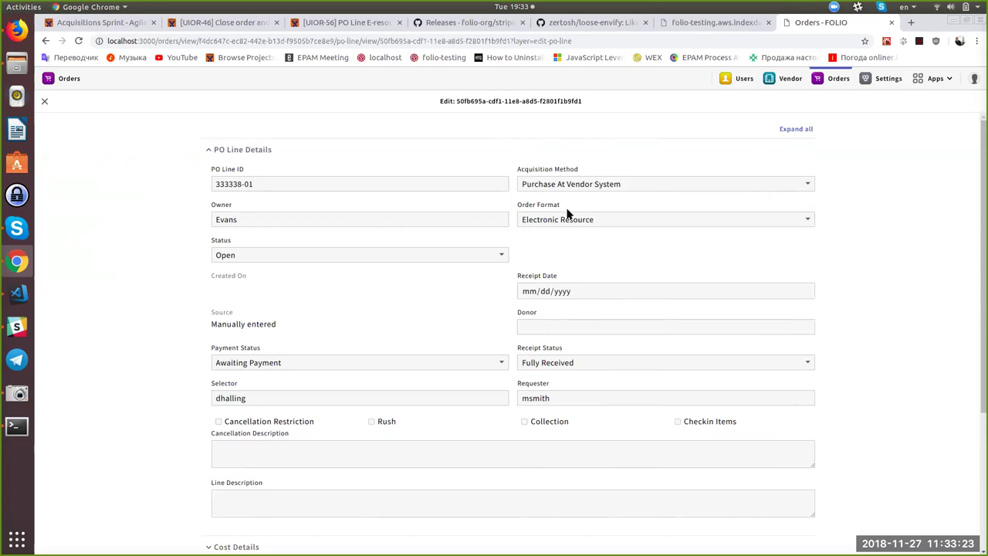
scroll(541, 346, "down", 4)
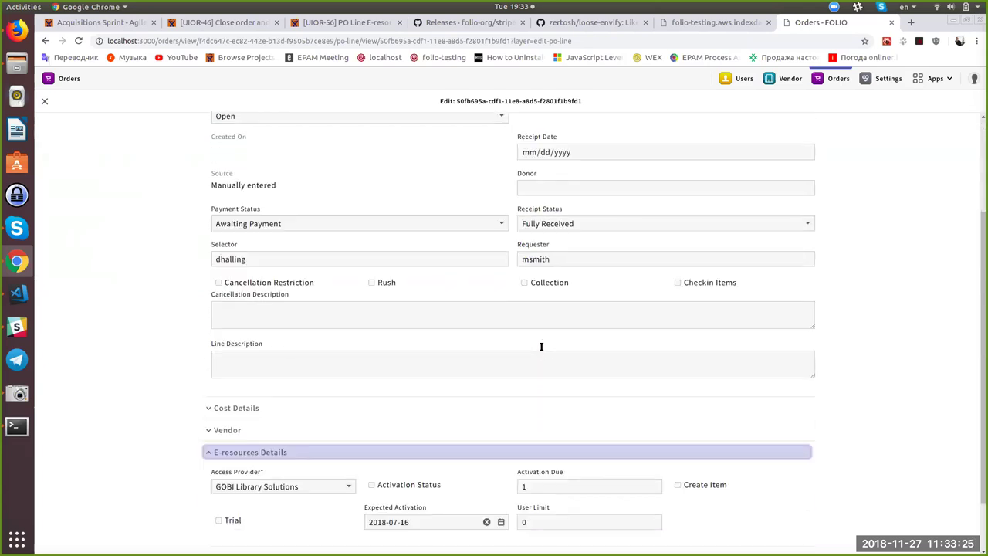
scroll(541, 346, "down", 2)
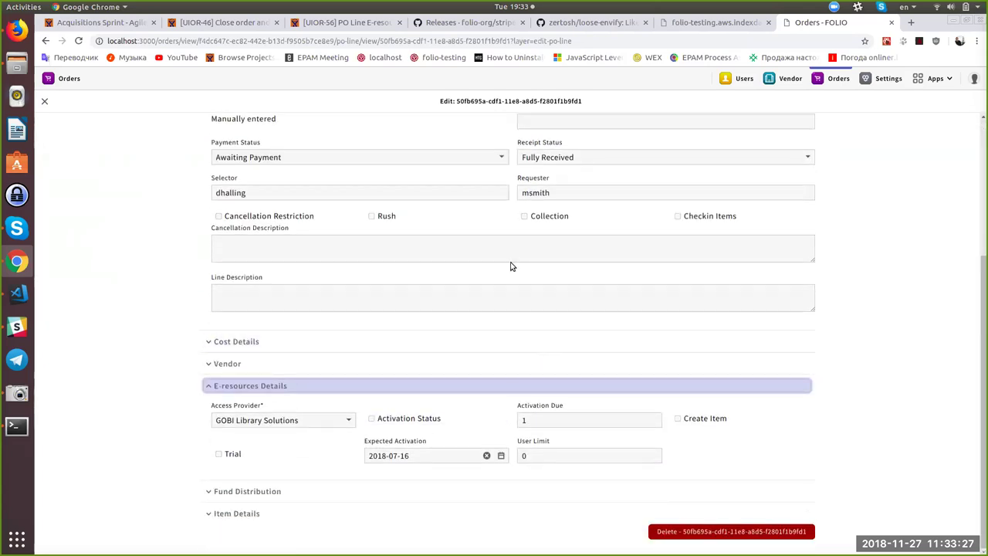
- Set the PO line's Order Format to P/E Mix and check the resource sections offered in the form
scroll(574, 164, "up", 3)
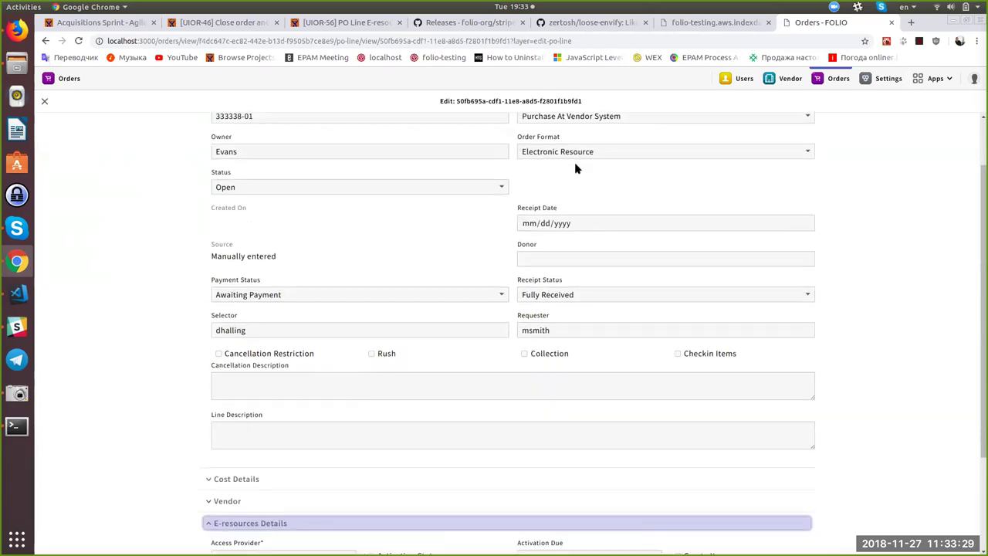
left_click(583, 152)
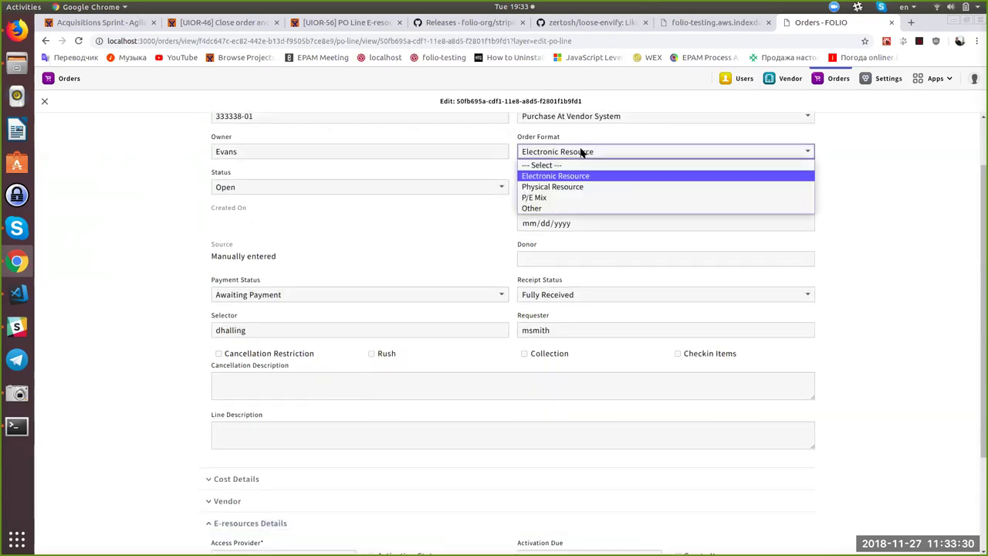
left_click(578, 198)
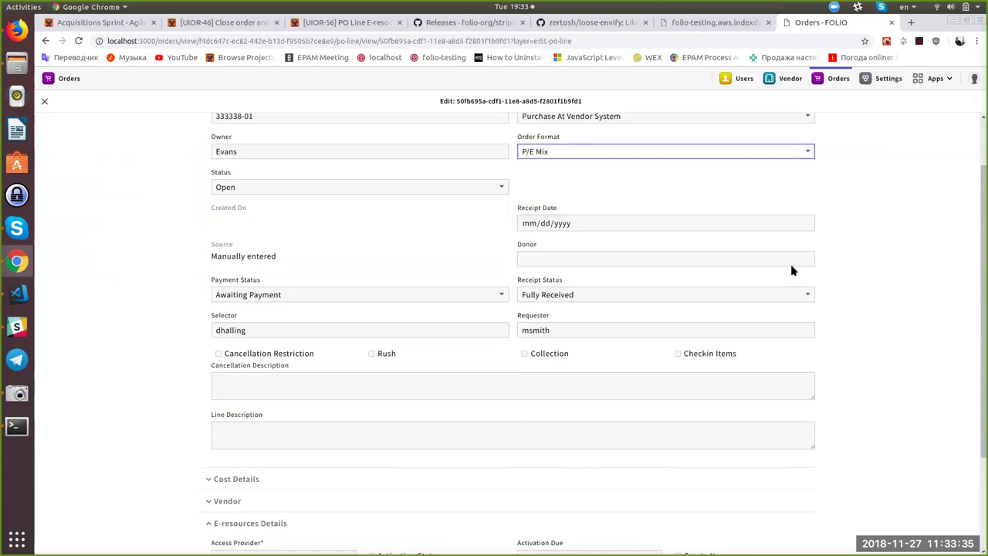
scroll(870, 347, "down", 3)
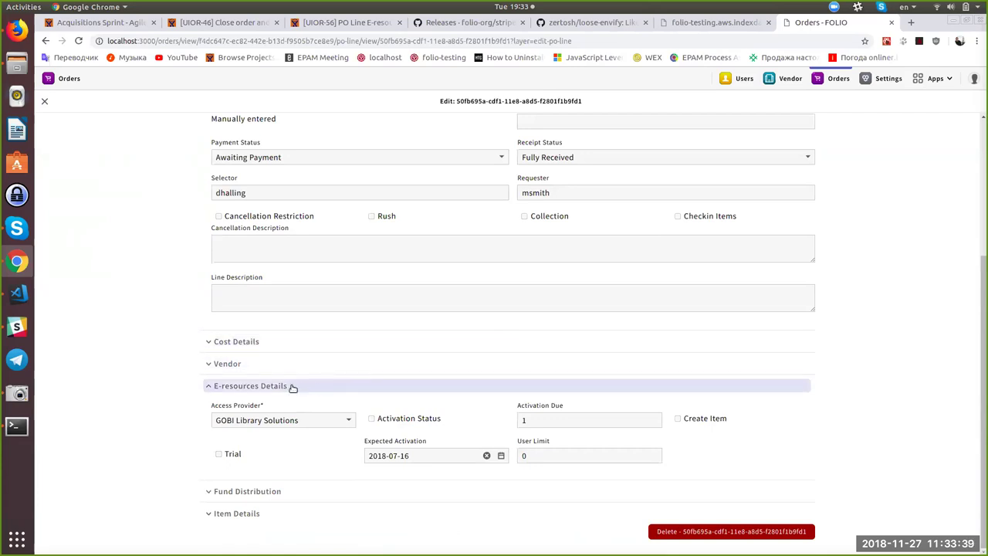
scroll(337, 419, "up", 1)
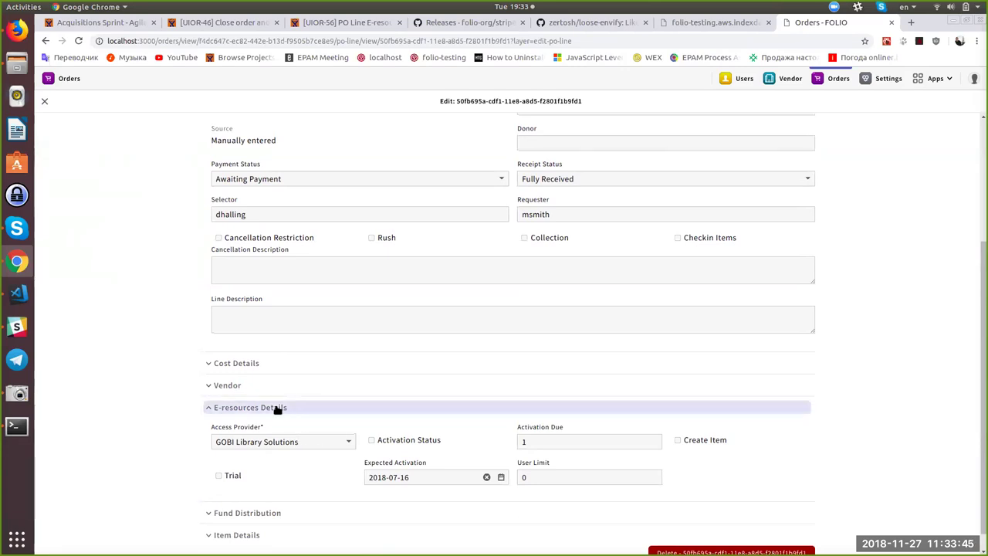
scroll(220, 324, "up", 4)
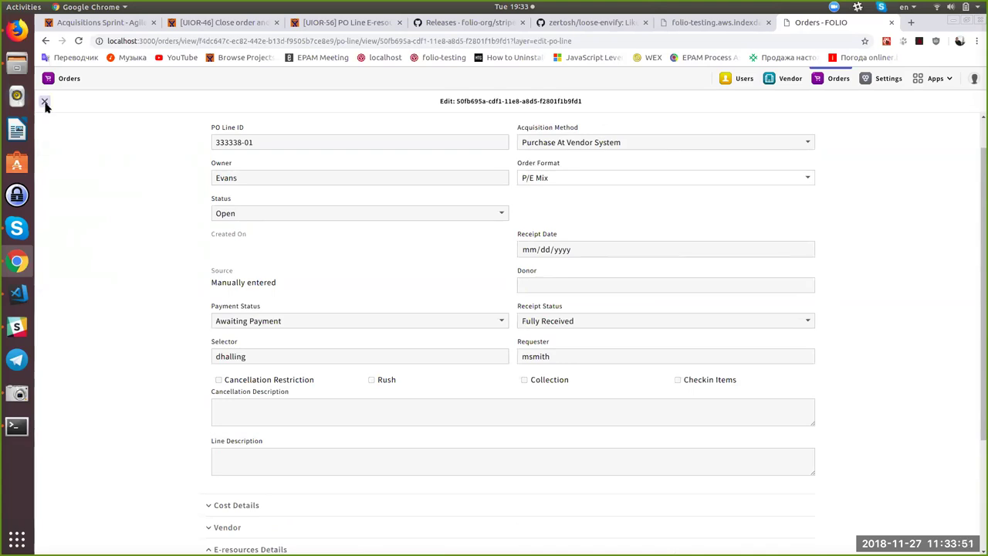
- Close the PO line edit form and discard the unsaved Order Format change
left_click(45, 101)
left_click(515, 178)
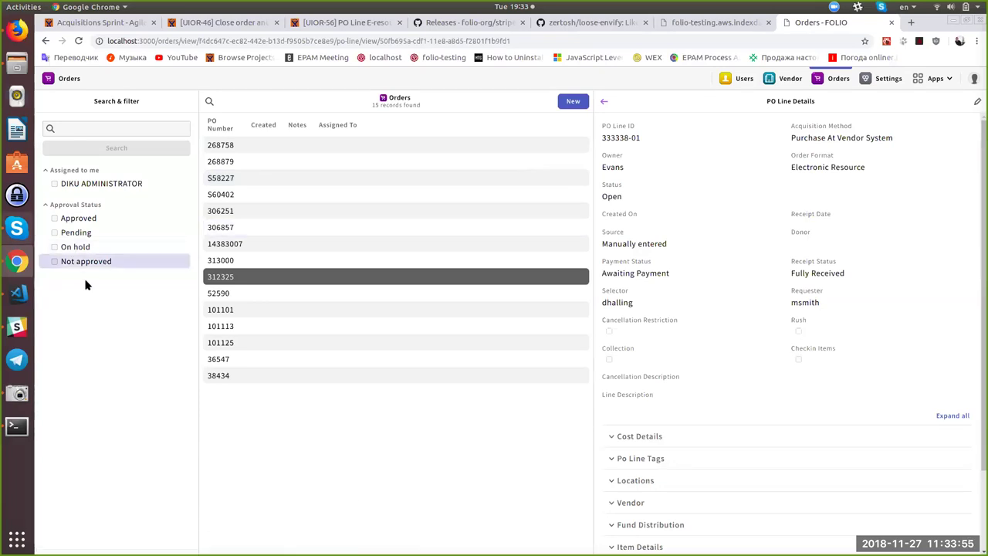
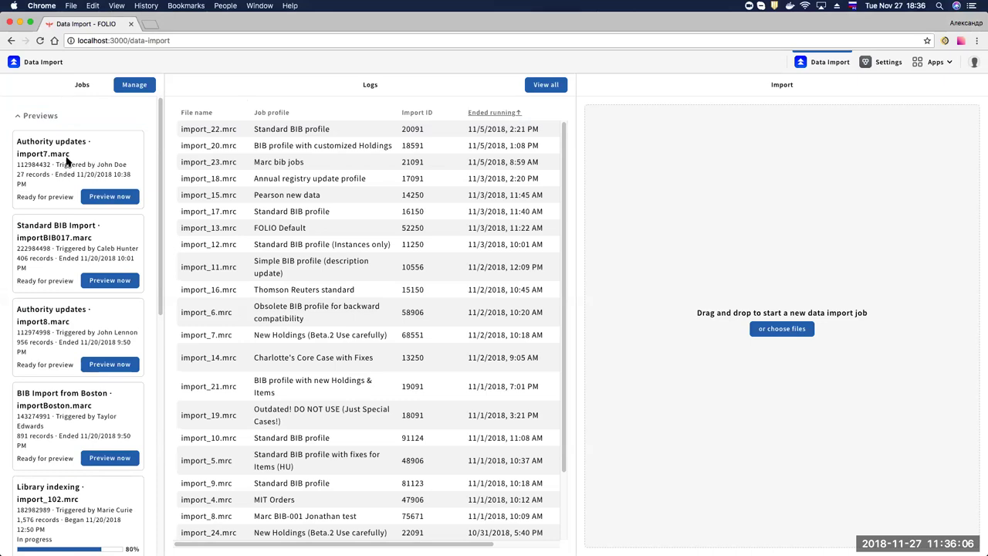
- In Data Import, examine the Previews and Running job lists, including each job's status and progress
scroll(66, 193, "down", 3)
scroll(66, 194, "up", 3)
left_click_drag(74, 196, 23, 198)
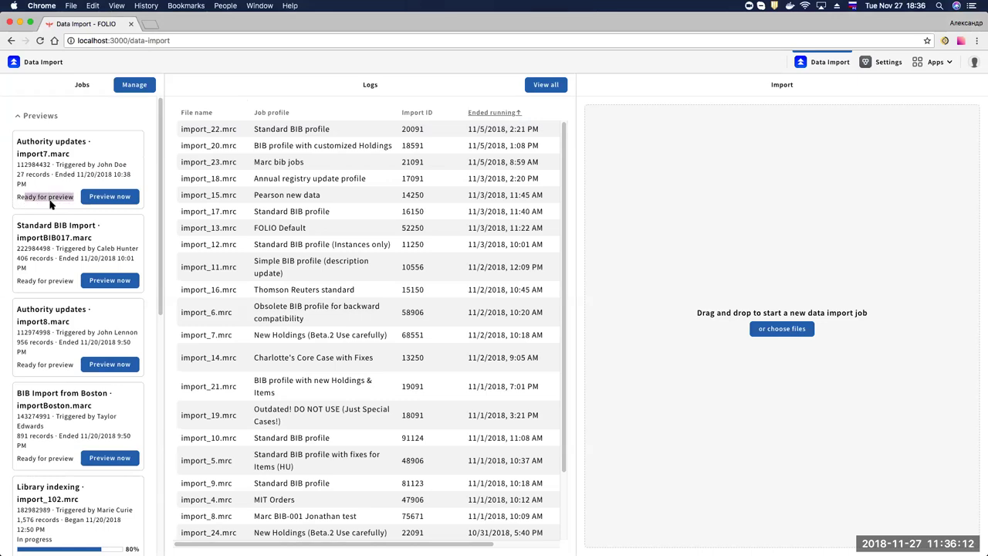
scroll(54, 210, "down", 2)
double_click(36, 484)
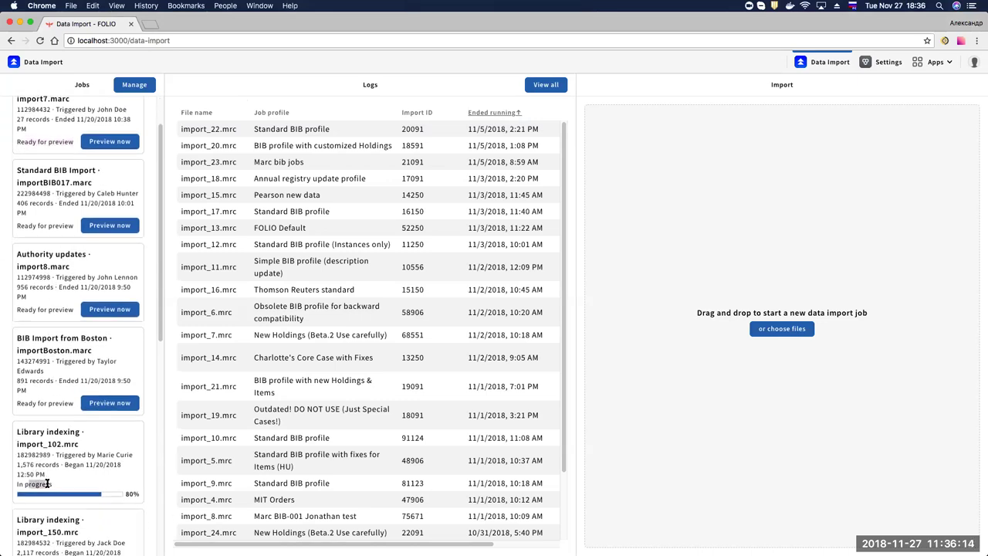
scroll(62, 235, "up", 2)
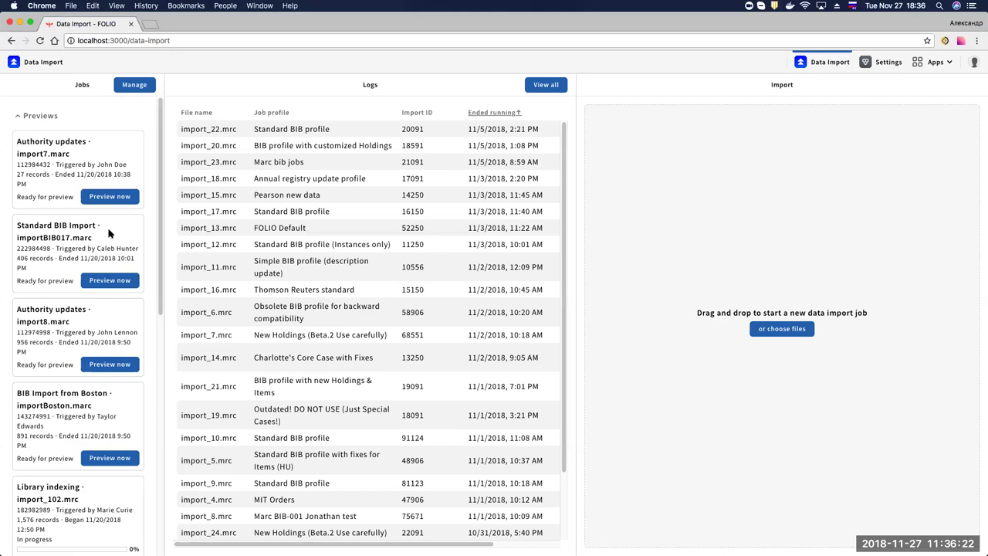
scroll(109, 233, "down", 15)
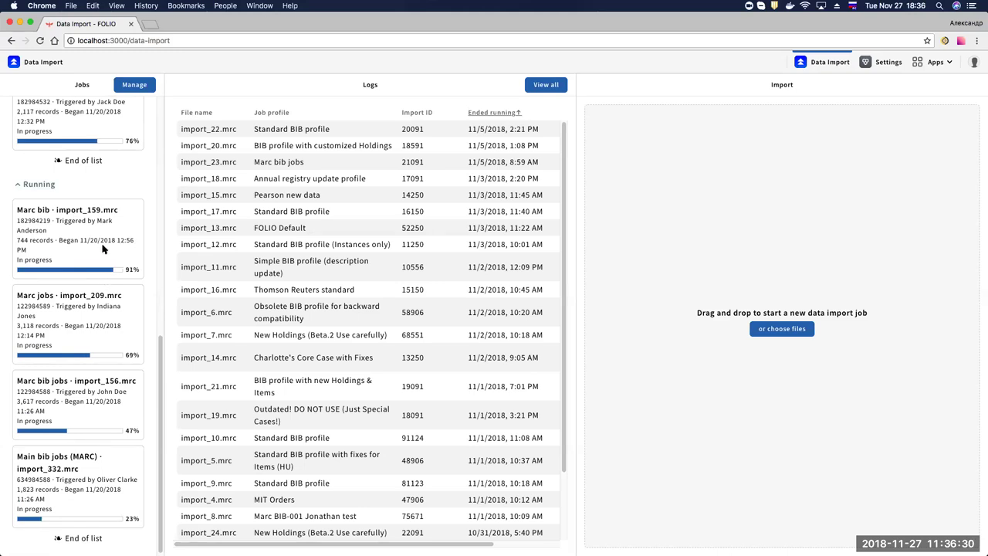
scroll(103, 248, "up", 10)
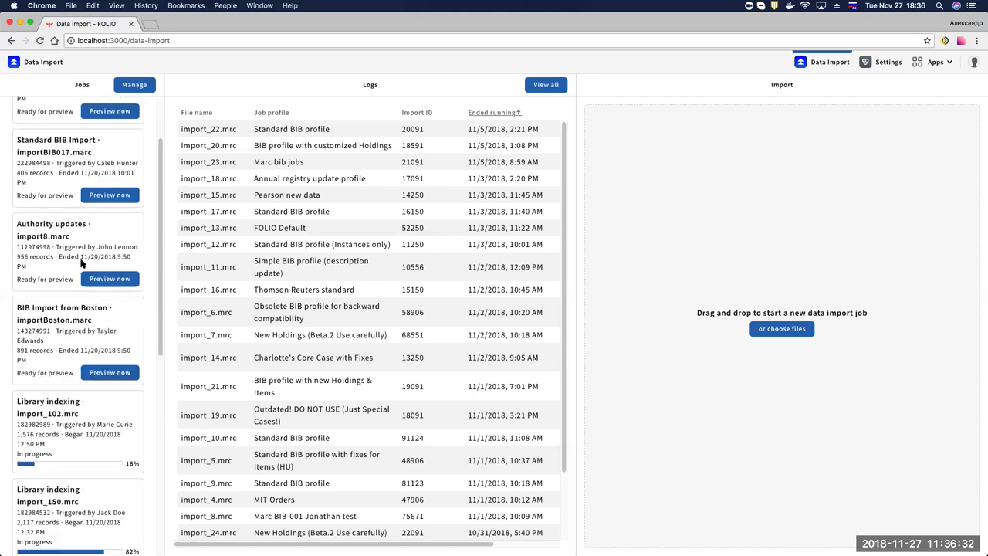
- Examine the job card details, such as file name, record count and end time, and compare them with the in-progress jobs
left_click_drag(22, 224, 70, 237)
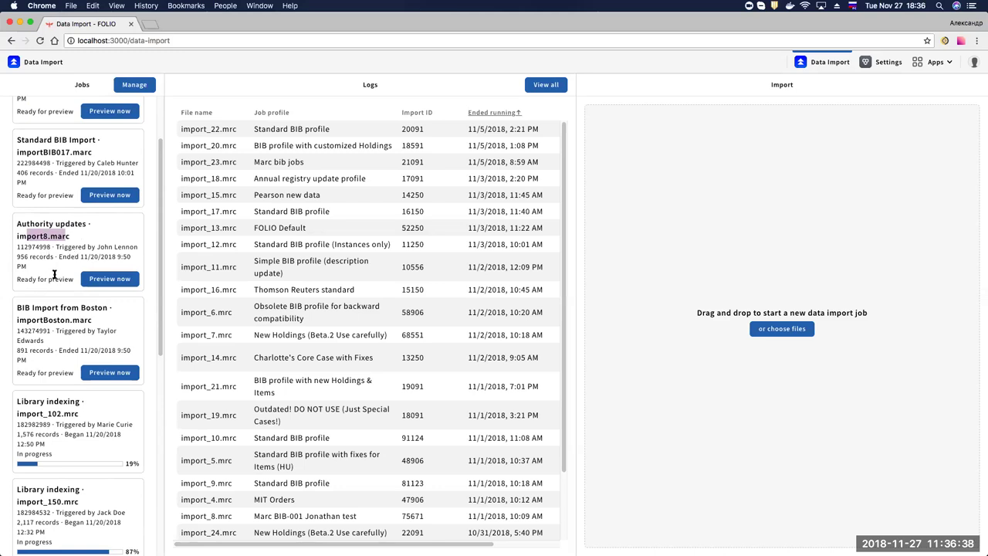
scroll(60, 301, "down", 3)
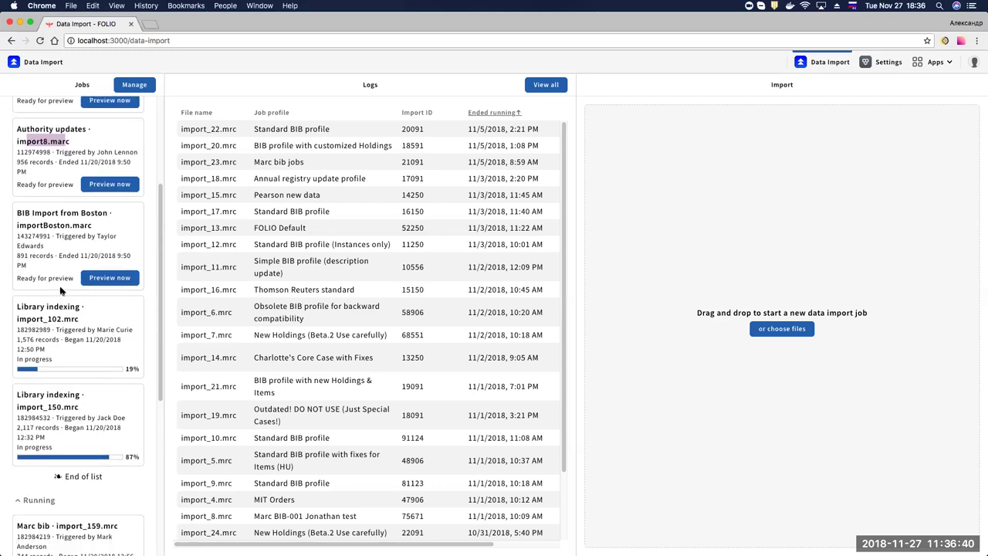
left_click_drag(70, 255, 90, 256)
left_click(33, 255)
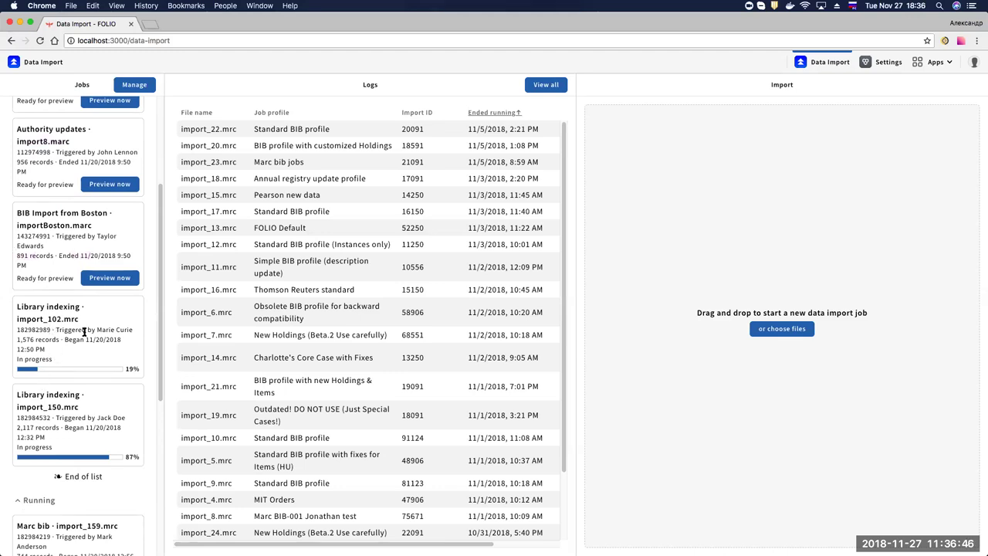
scroll(84, 332, "down", 5)
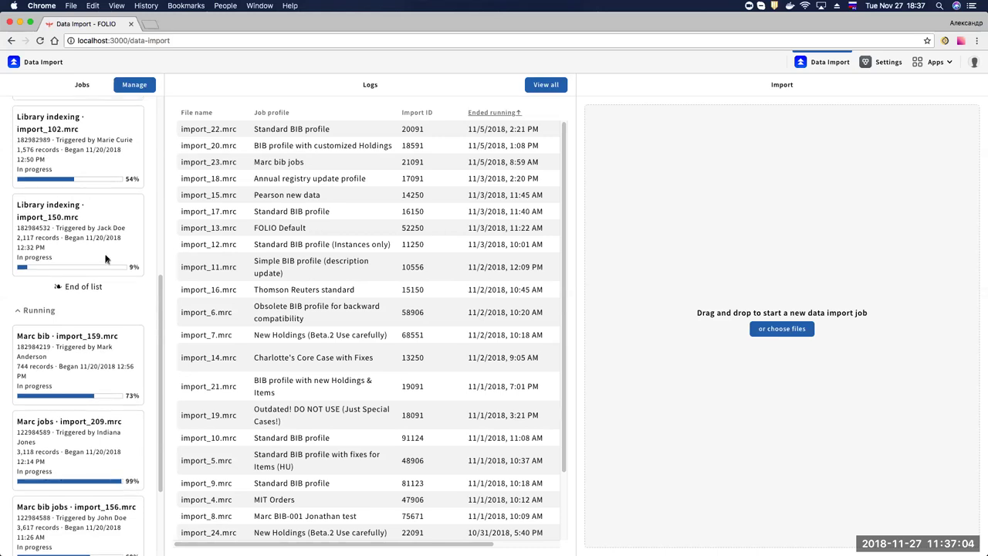
scroll(106, 260, "down", 3)
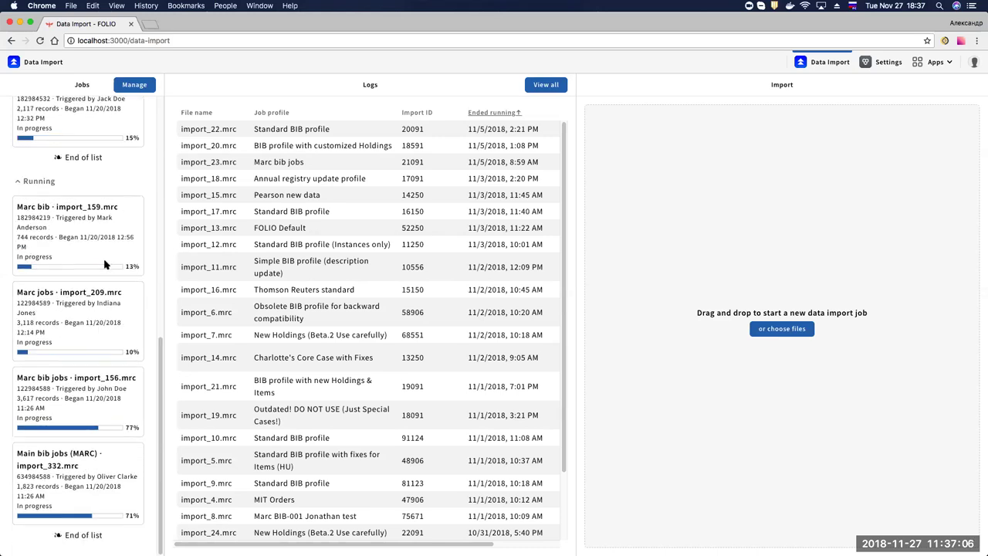
scroll(107, 212, "up", 2)
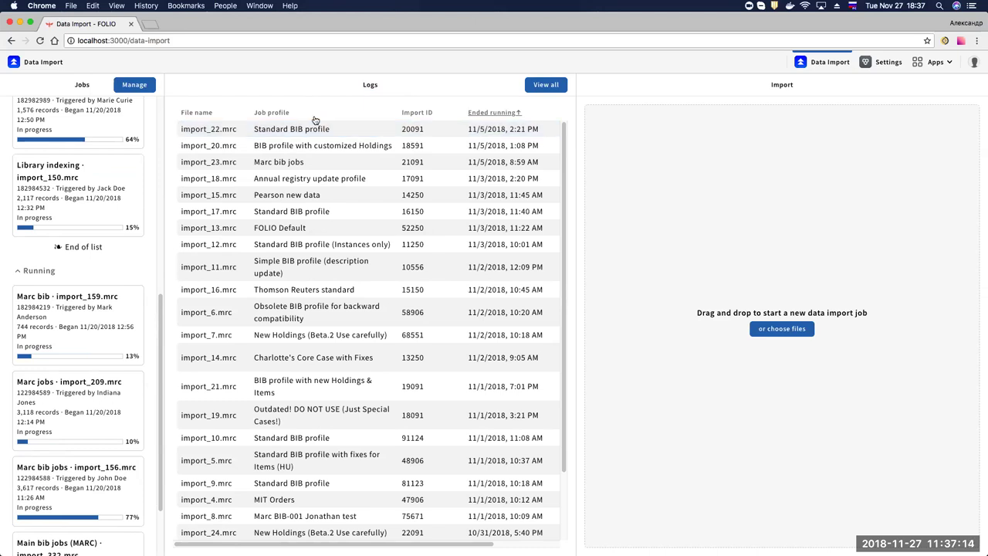
- Examine the Logs table's rows and its File name, Job profile, Import ID and Ended running columns
left_click(315, 226)
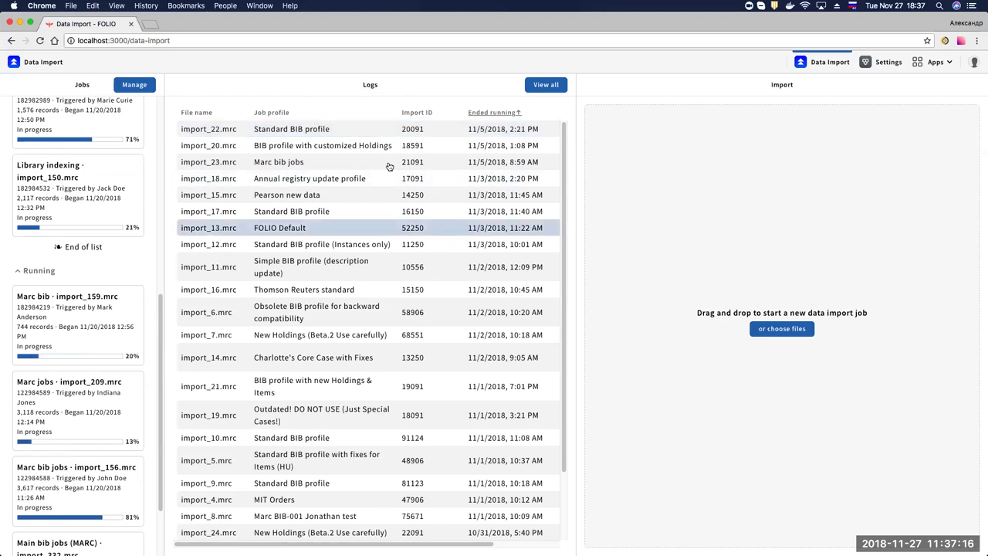
left_click(400, 214)
left_click(214, 129)
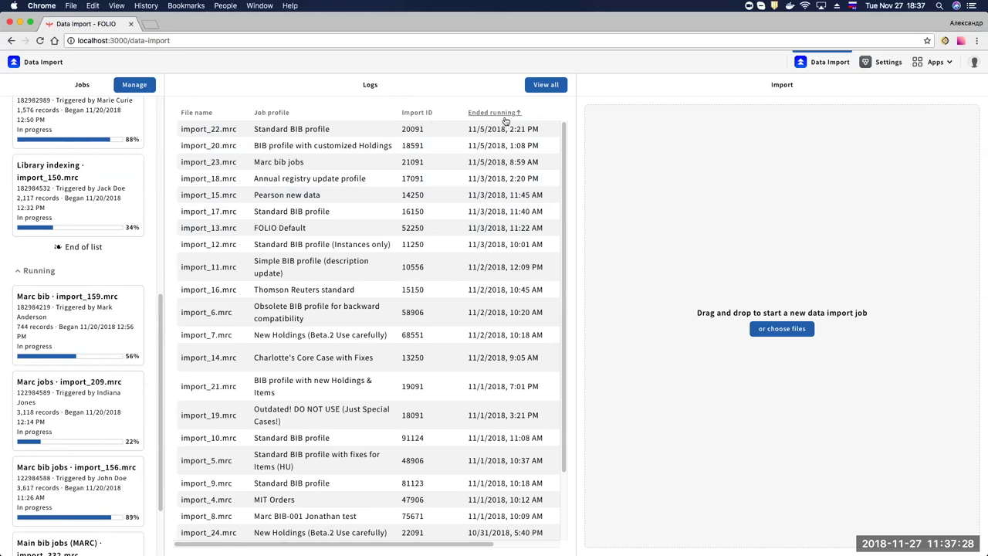
left_click_drag(393, 543, 438, 544)
scroll(371, 277, "down", 3)
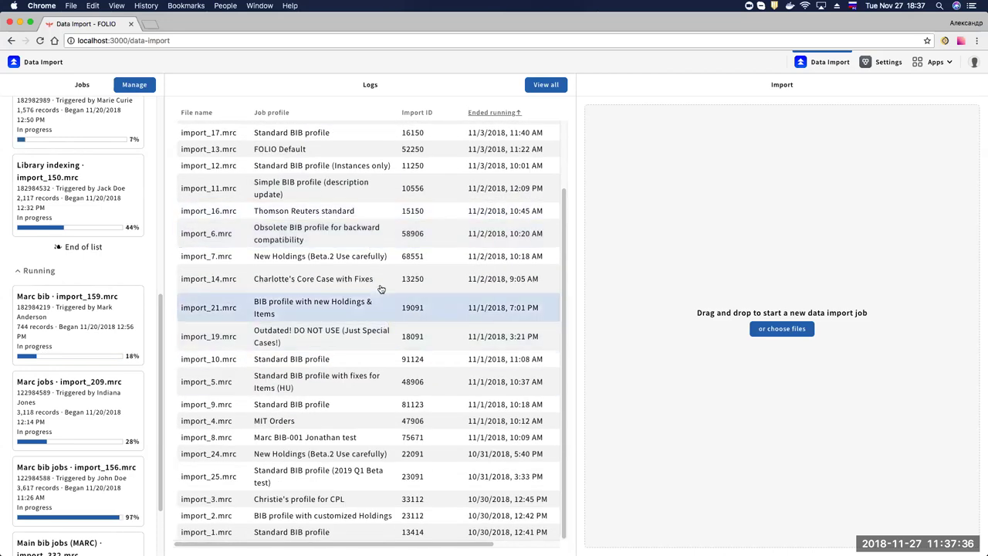
scroll(381, 287, "up", 3)
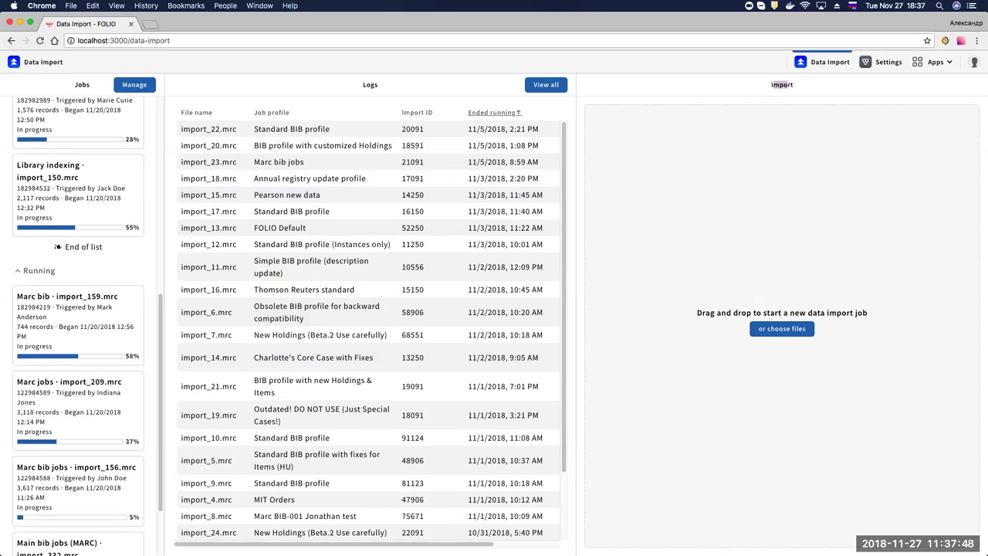
- Drop TAMU-Gen.mrc and TAMU-Med.mrc from Finder onto the Import area and check the job-profile part of the page address
key("super+Tab")
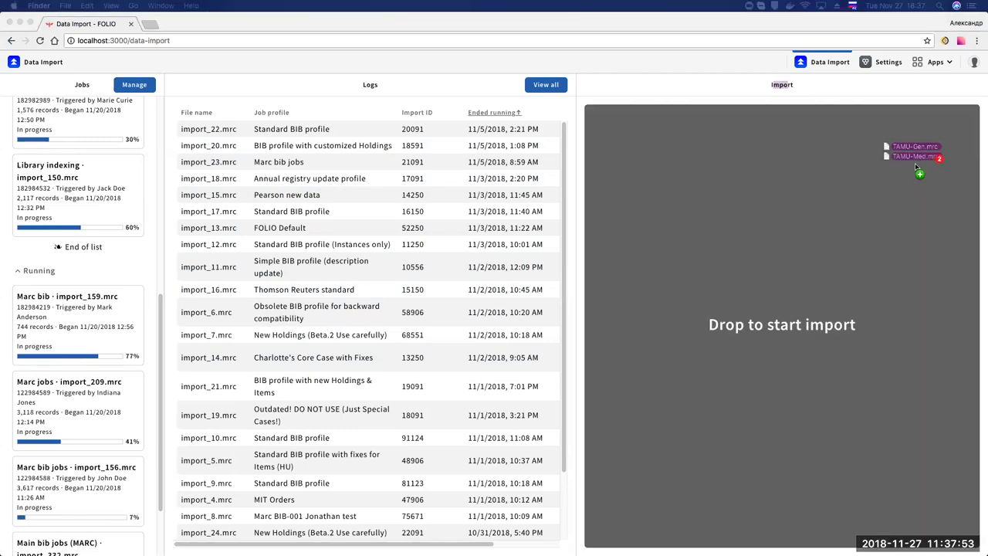
left_click_drag(914, 162, 653, 227)
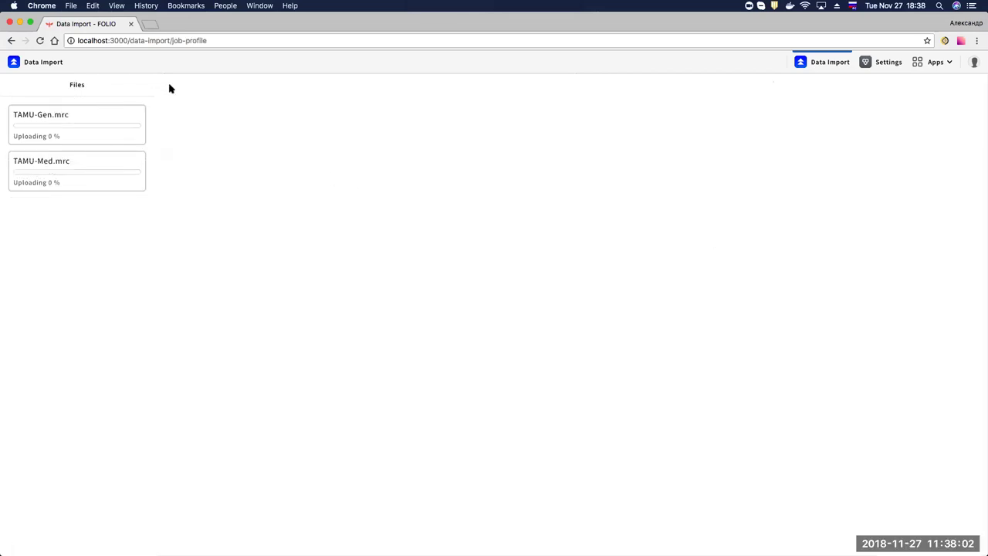
double_click(192, 41)
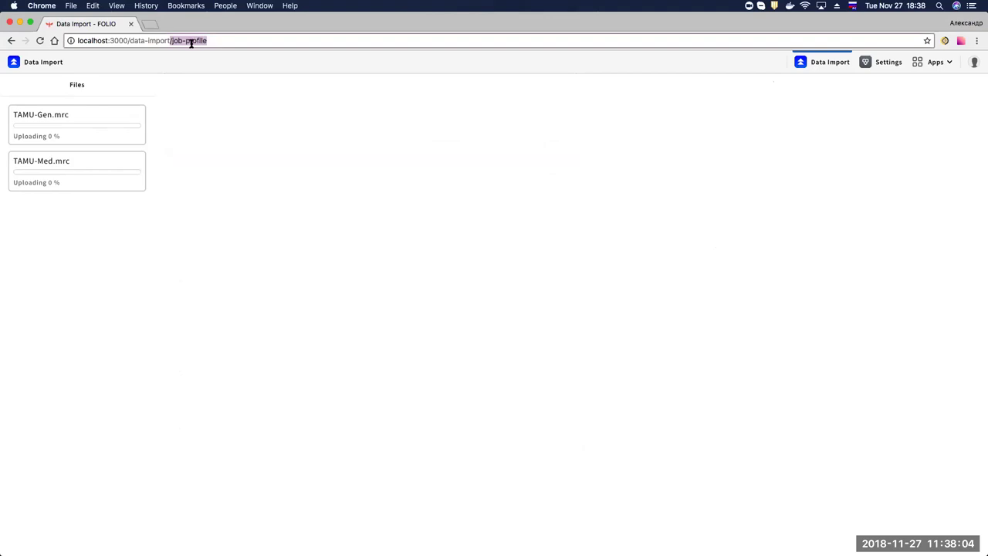
left_click(198, 141)
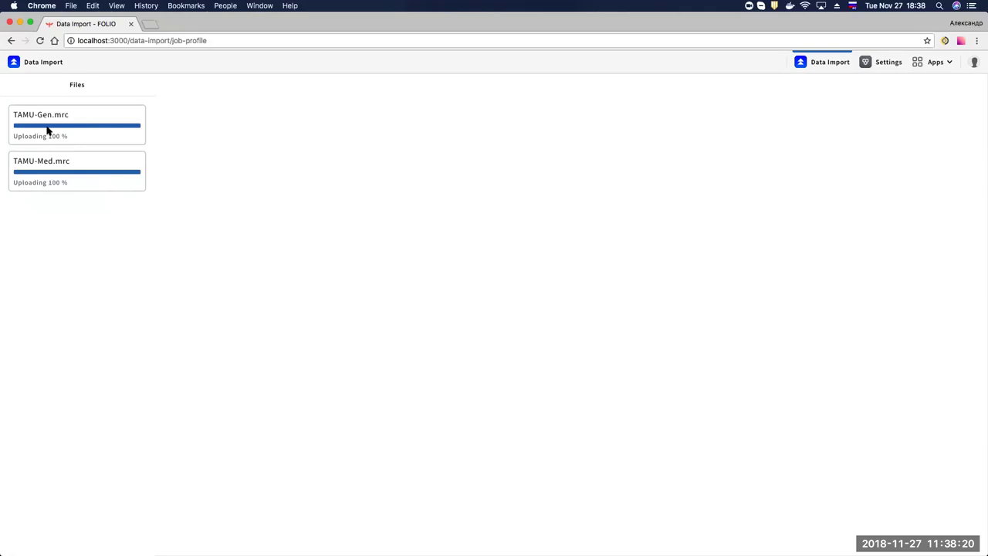
- Check the uploaded file's name and upload progress, and return to the Data Import main page
left_click_drag(17, 113, 66, 138)
left_click(78, 139)
left_click(44, 65)
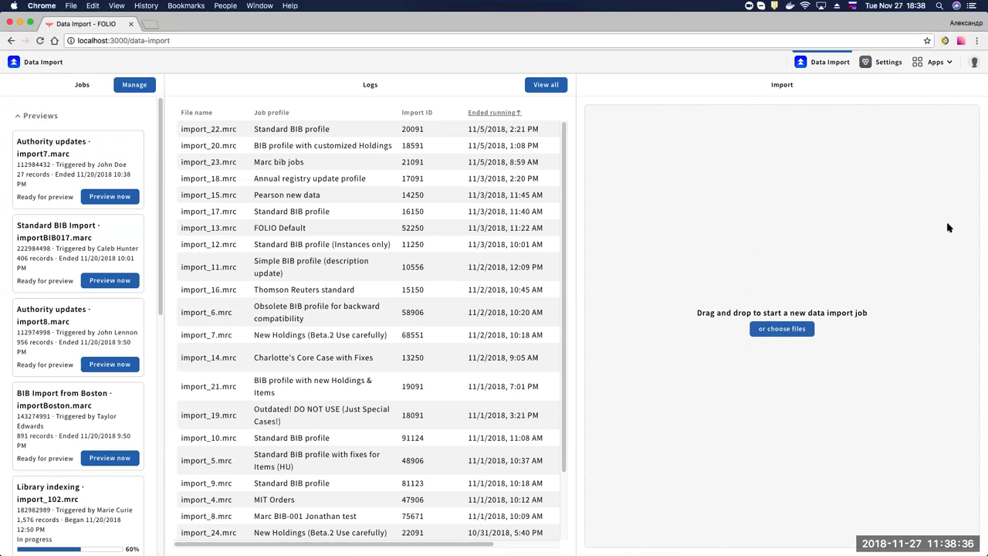
- Upload TAMU-Gen.mrc and TAMU-Med.mrc through the file chooser, and return to the Data Import main page
left_click(780, 333)
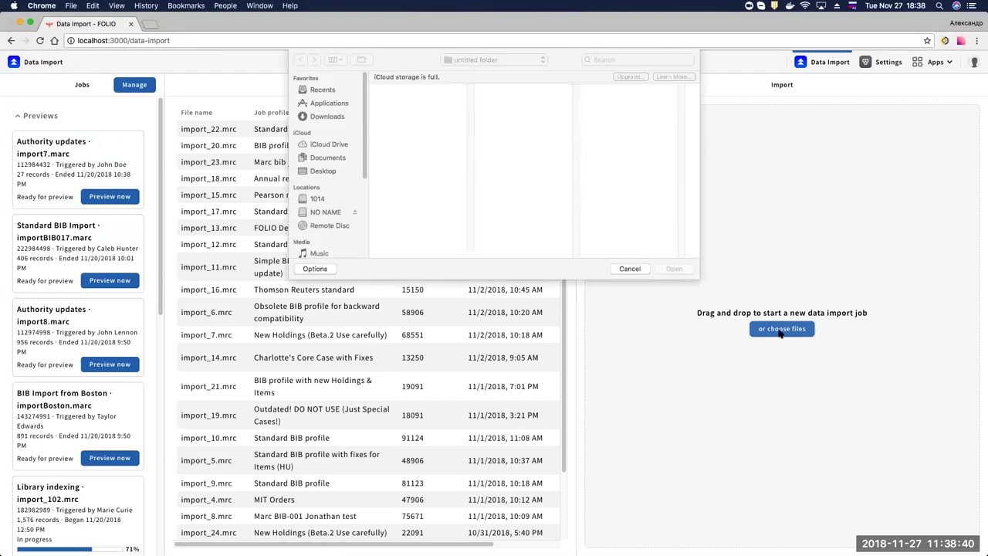
left_click(403, 98)
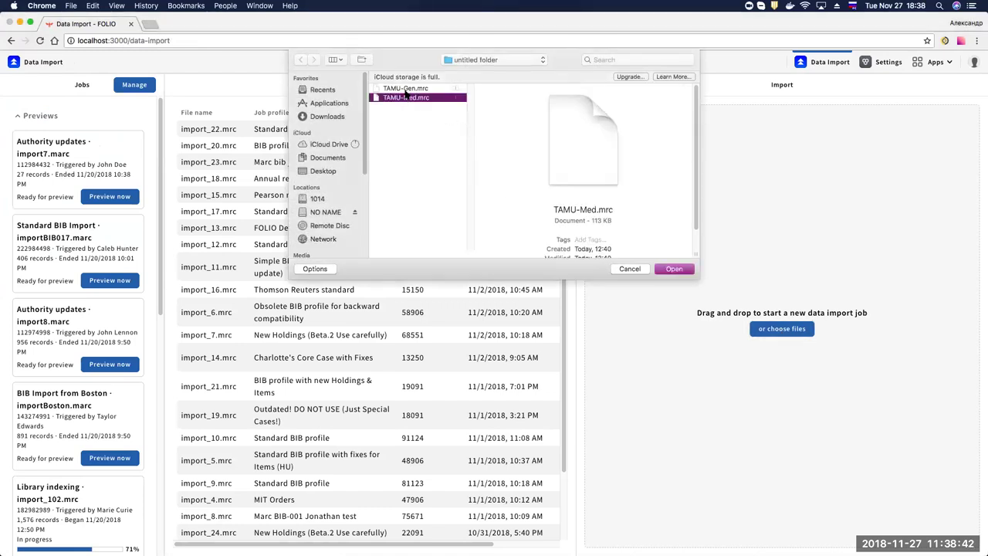
left_click(406, 89, "shift")
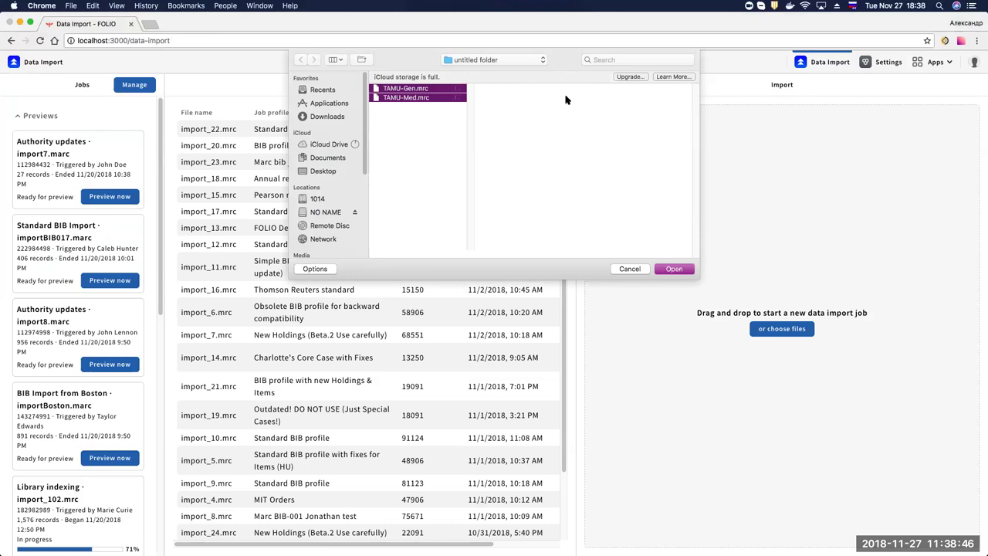
left_click(668, 270)
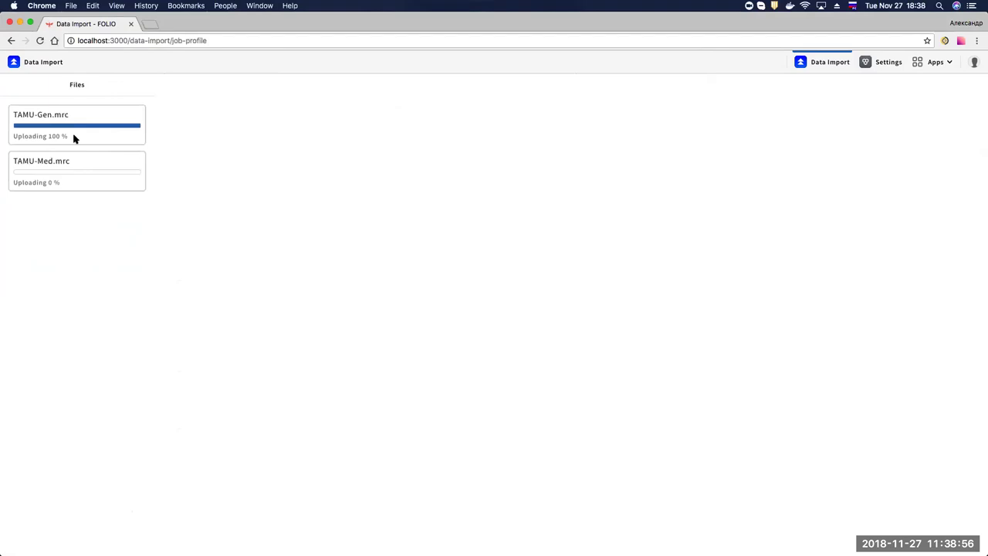
left_click(11, 41)
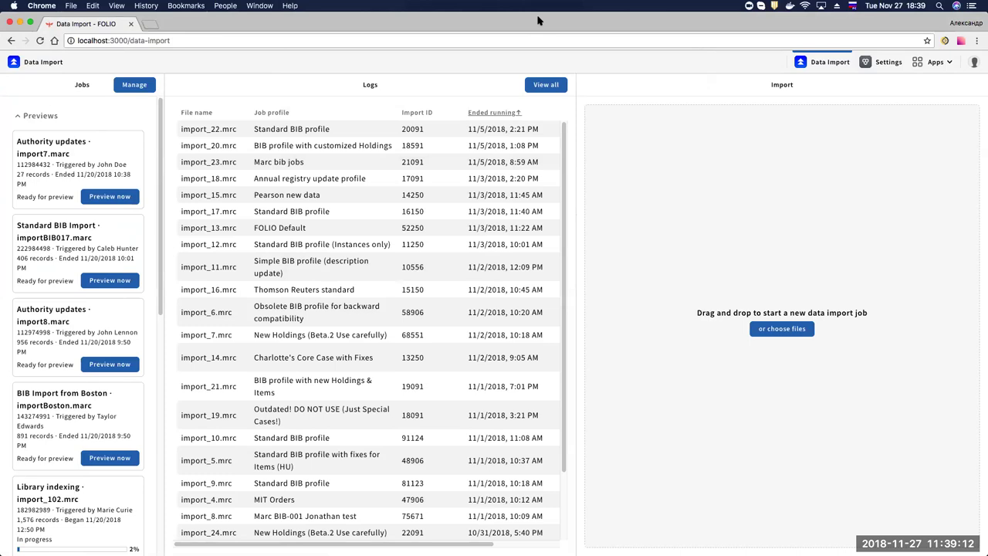
scroll(562, 216, "down", 1)
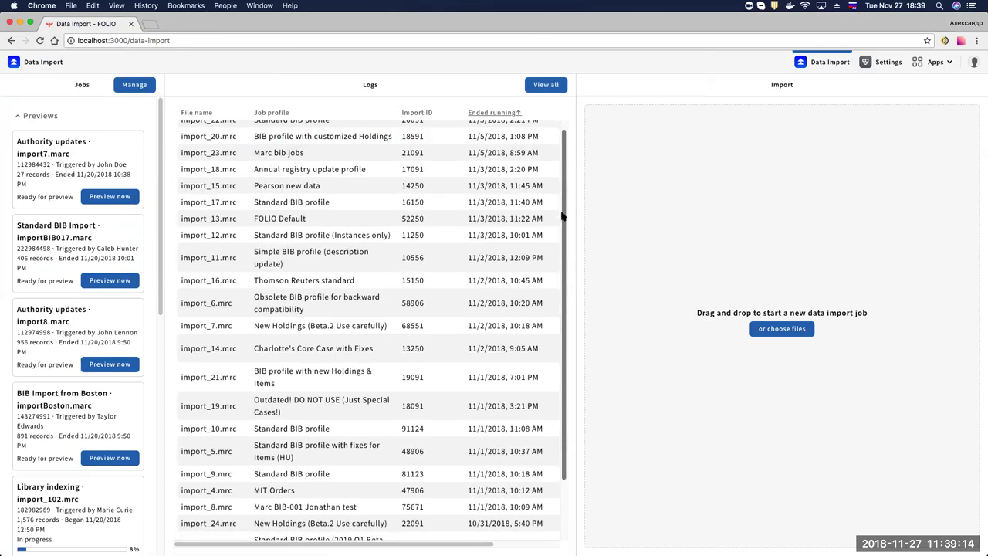
scroll(562, 216, "down", 3)
scroll(556, 193, "up", 2)
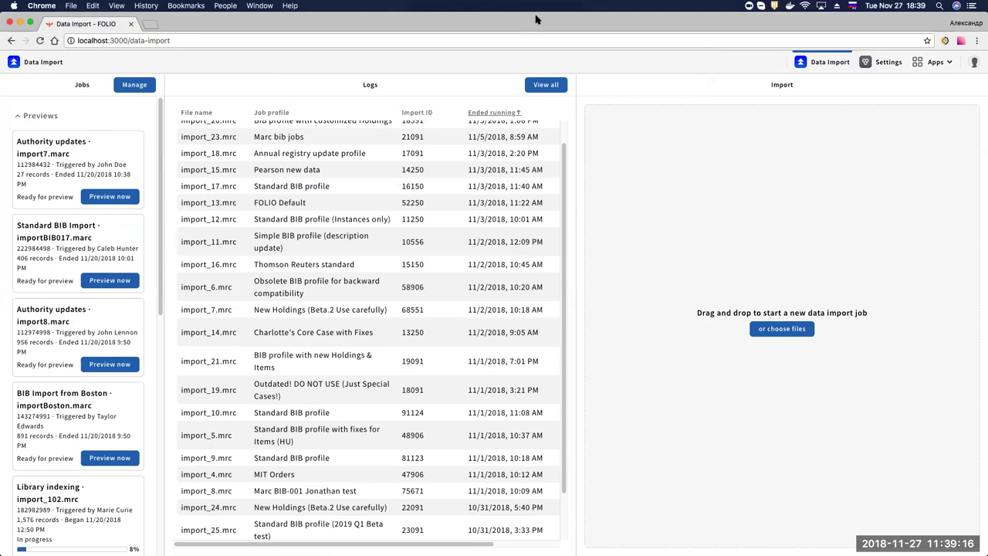
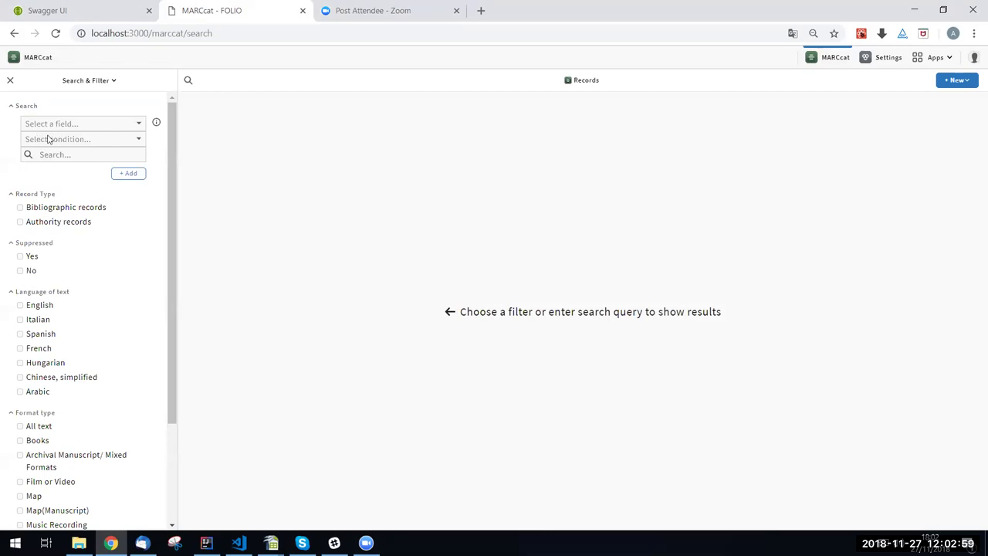
- In MARCcat, search for records where All MARC fields contains Galileo
left_click(59, 126)
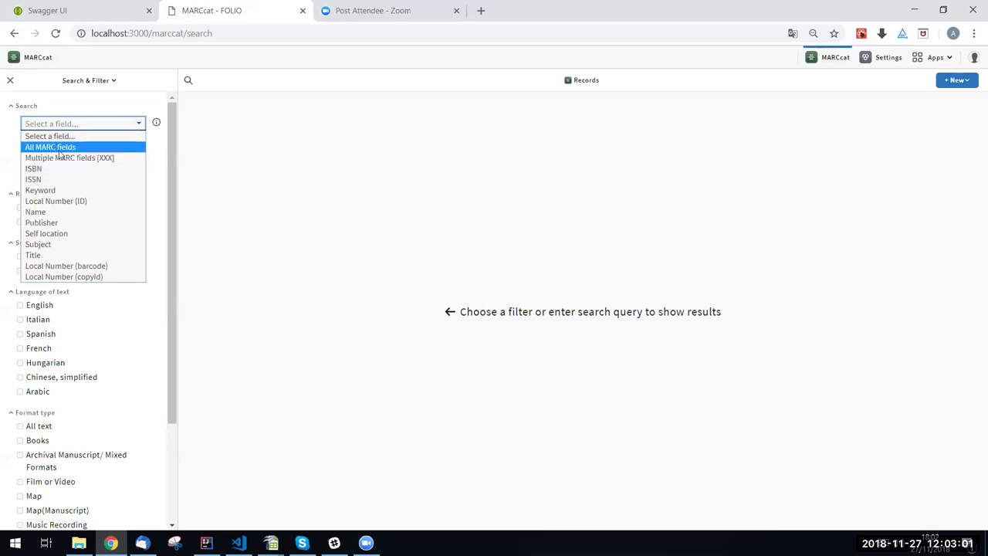
left_click(60, 147)
left_click(63, 140)
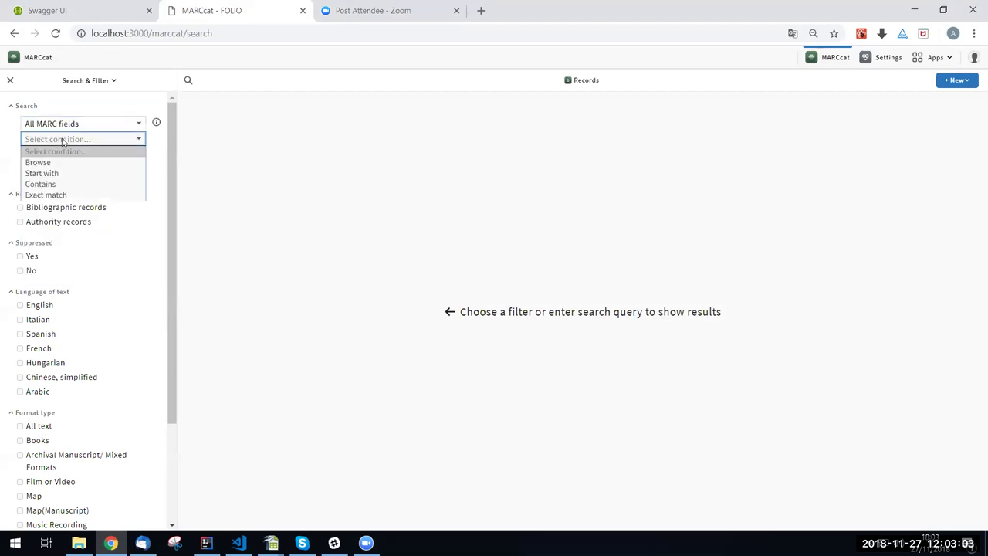
left_click(60, 183)
left_click(68, 156)
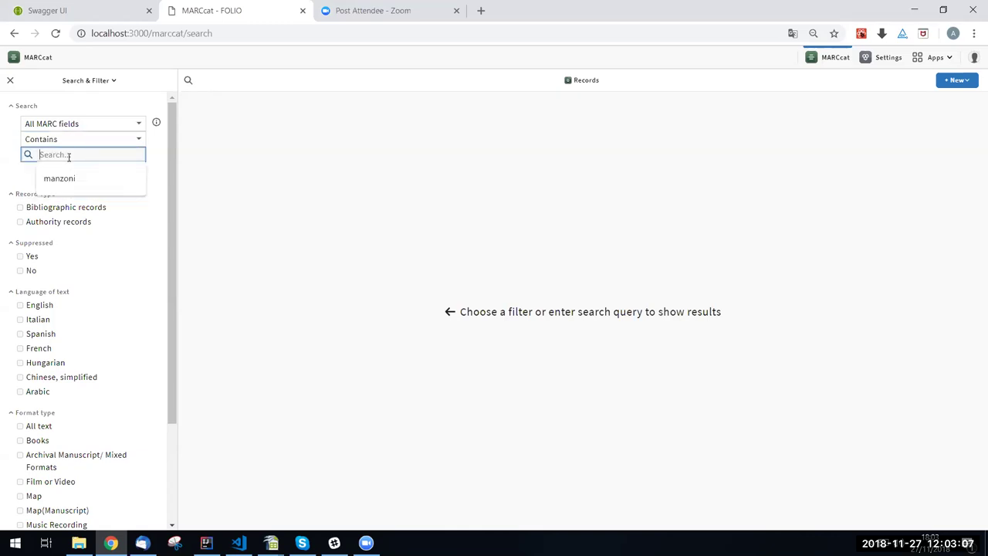
type("Galileo")
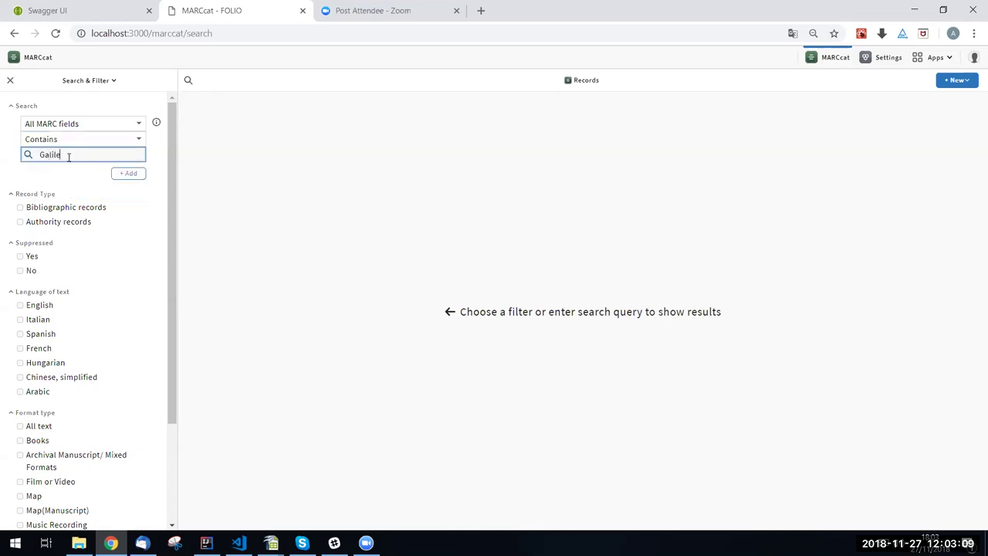
key("Return")
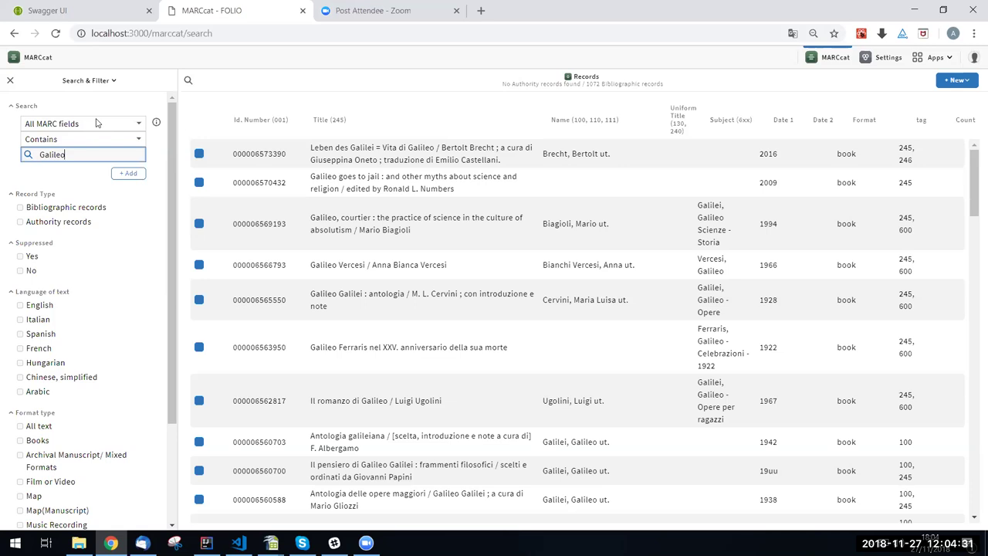
- Browse the catalogue's Name index for Rowling, J.K
left_click(92, 125)
left_click(69, 212)
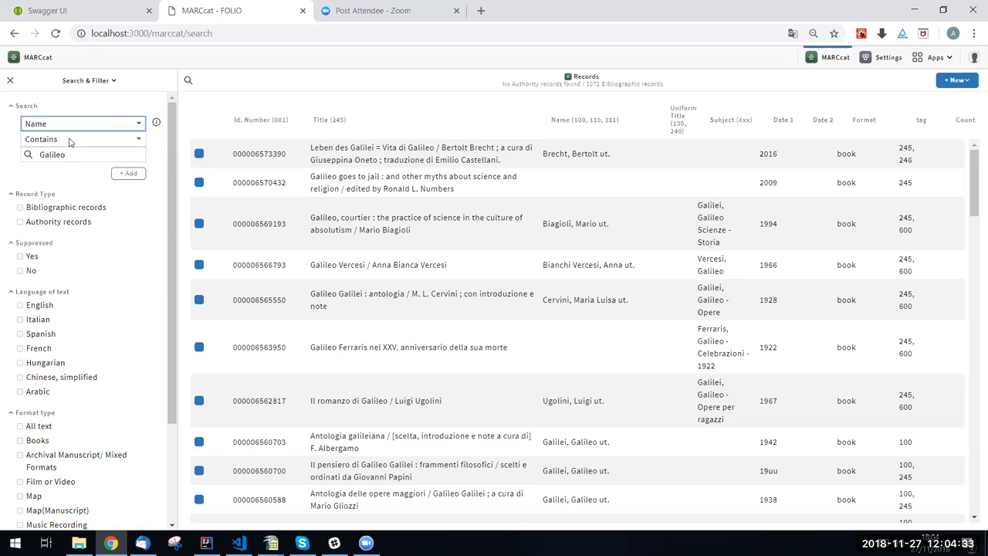
left_click(69, 139)
left_click(38, 162)
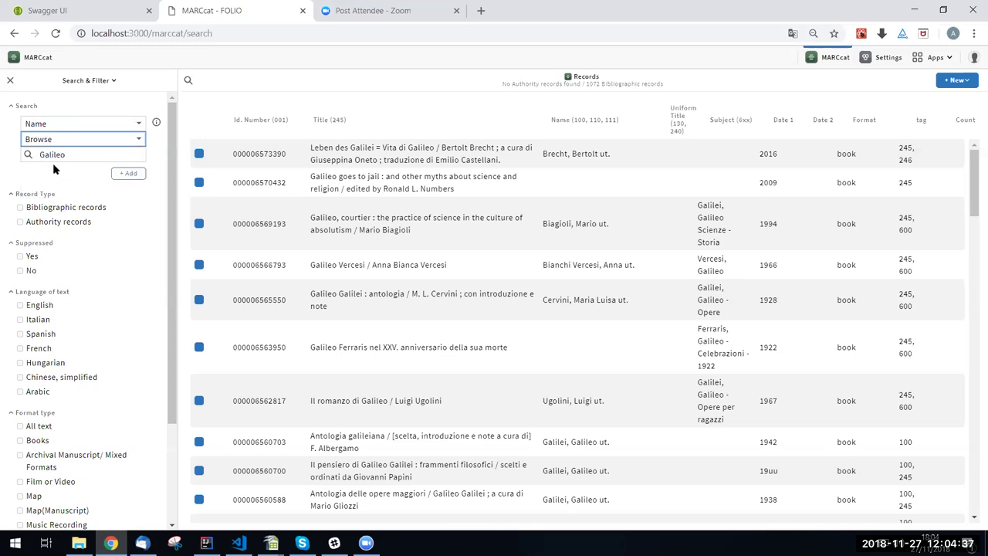
left_click_drag(87, 159, 24, 157)
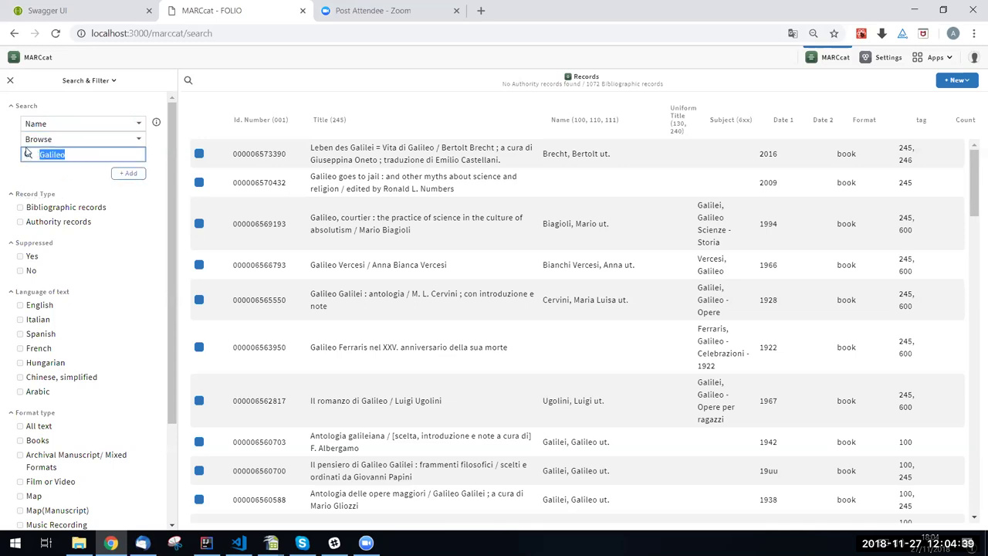
type("Rowling, J.K.")
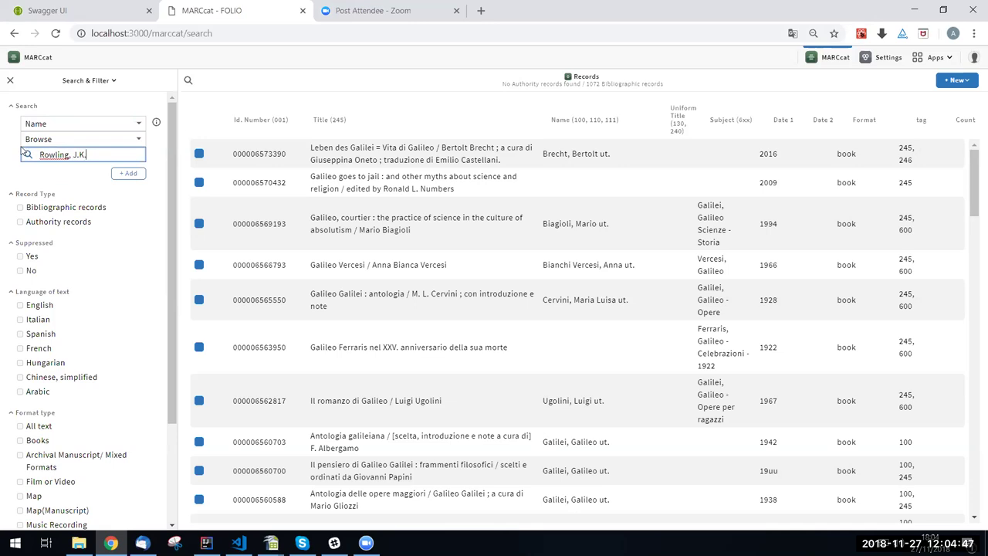
key("Return")
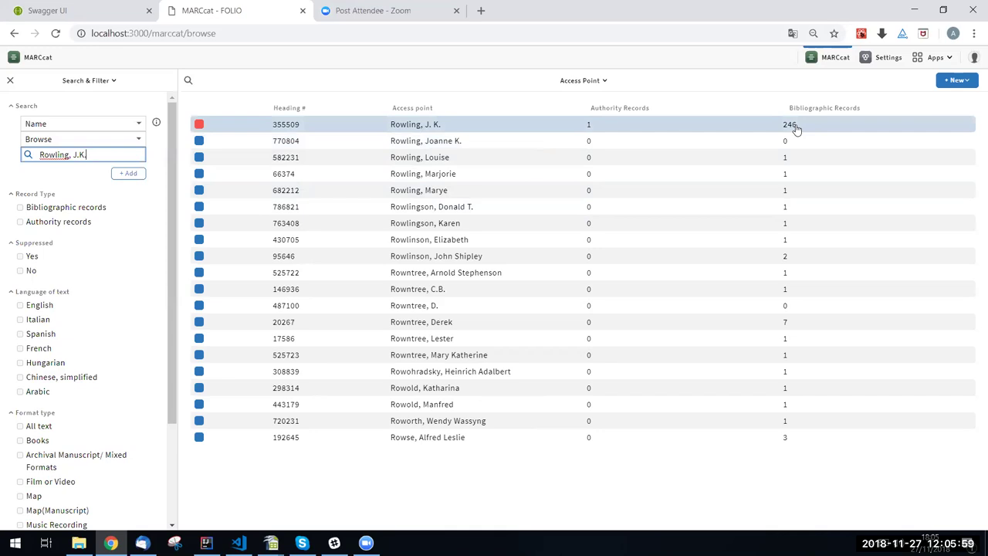
- Open the Rowling, J. K. access point and review its authority record and list of linked records
left_click(599, 127)
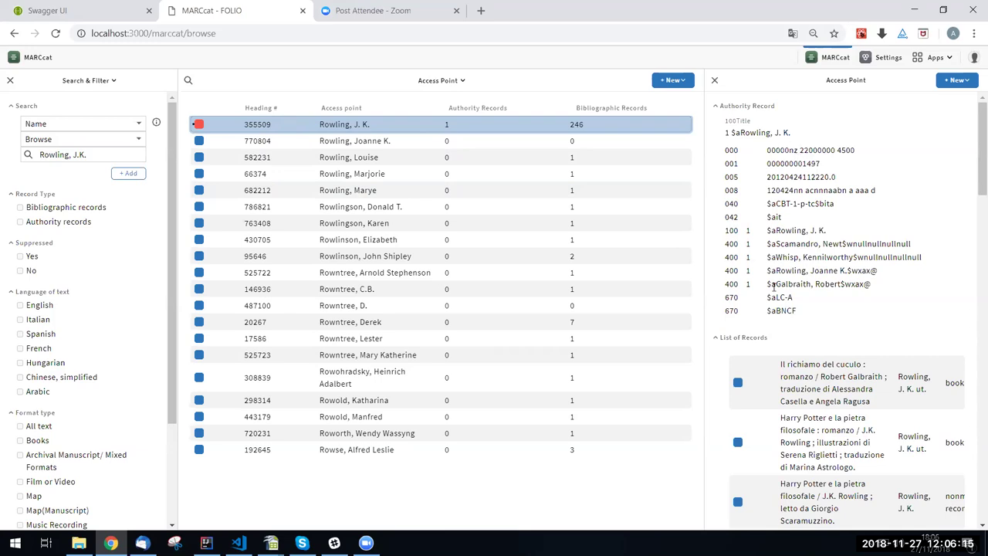
scroll(826, 375, "down", 3)
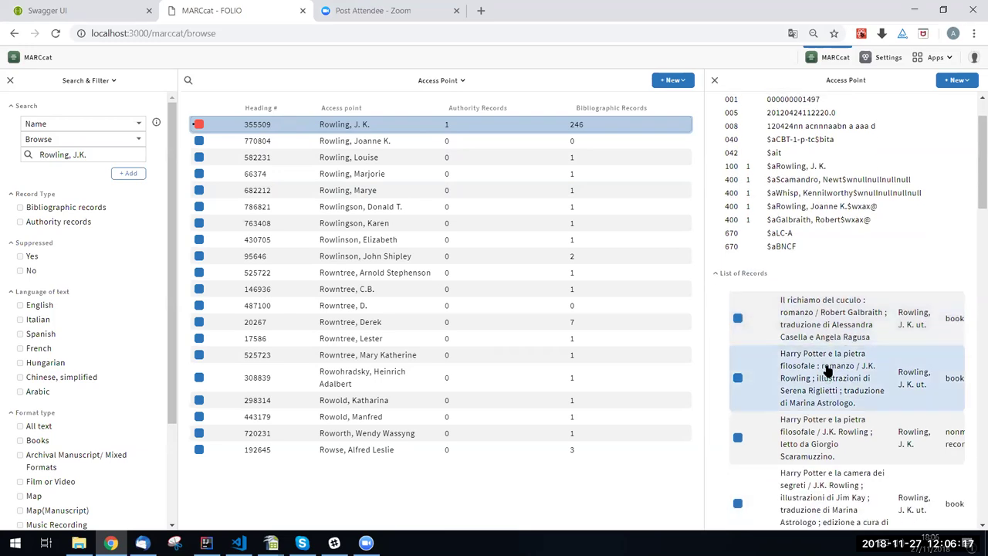
scroll(832, 368, "down", 3)
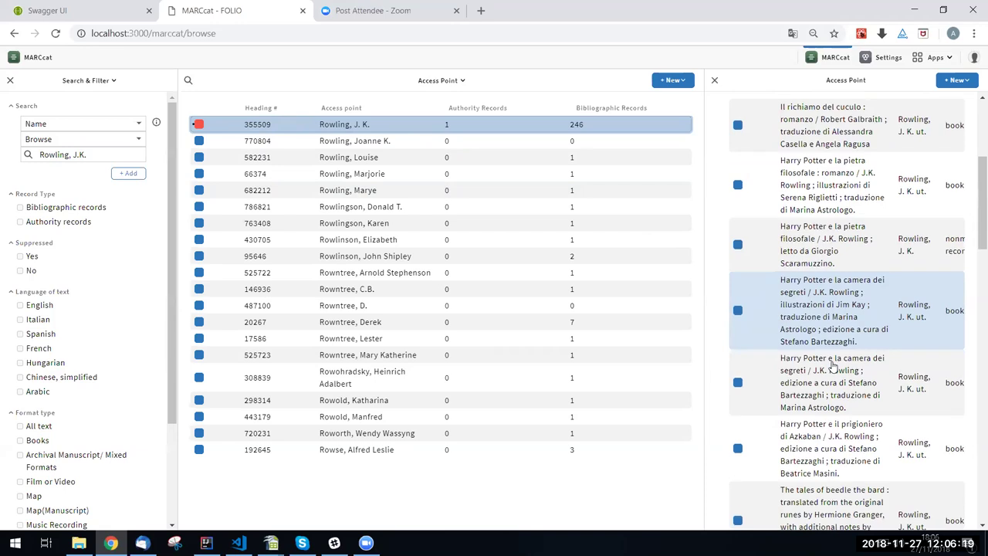
scroll(832, 362, "up", 3)
scroll(832, 359, "up", 5)
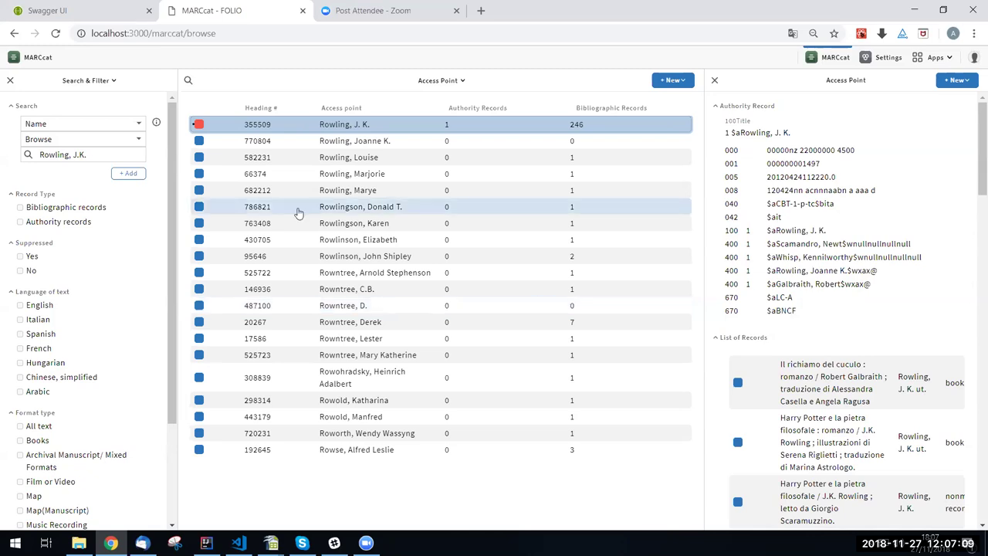
- Search for records where Name starts with Rowling, J.K
left_click(75, 139)
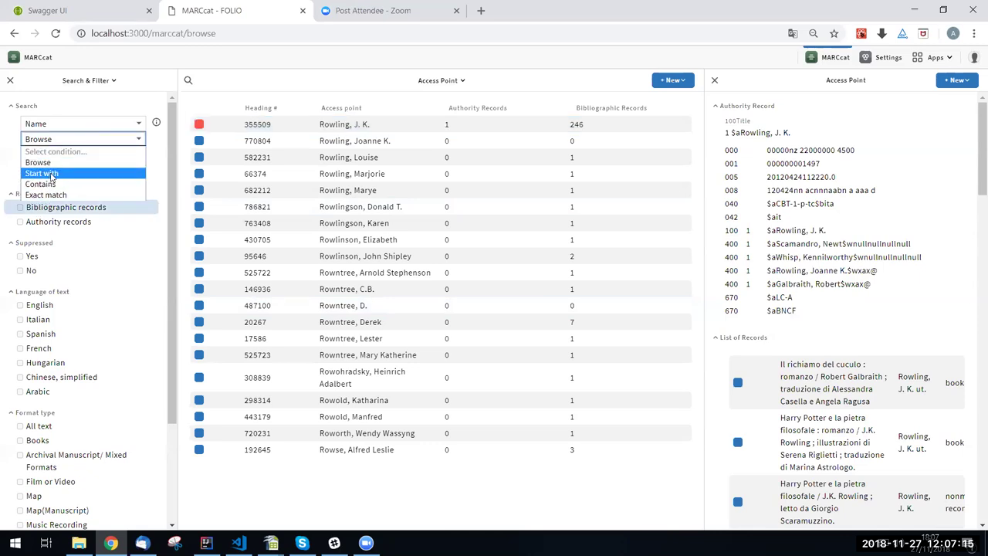
left_click(47, 174)
left_click(118, 154)
key("Return")
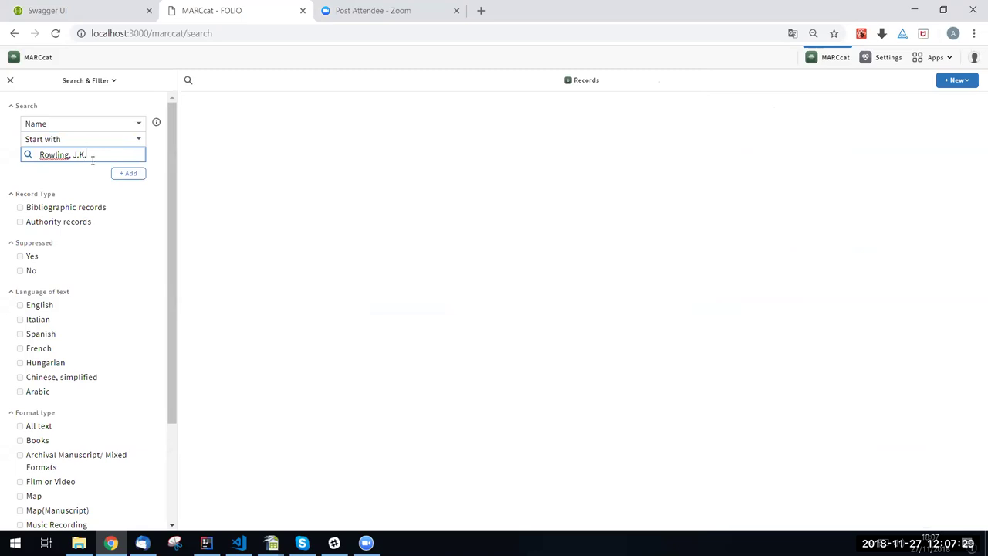
left_click_drag(86, 155, 40, 154)
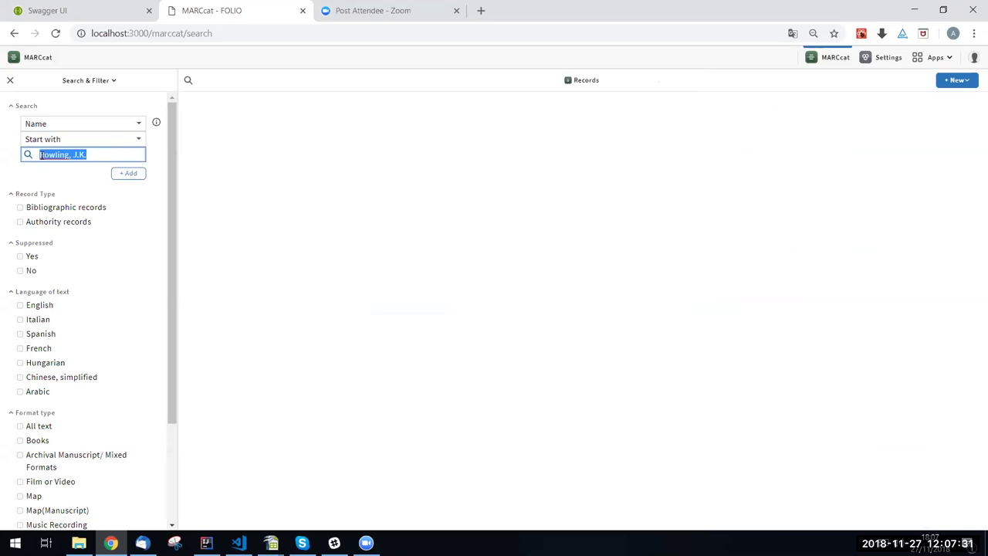
left_click(90, 156)
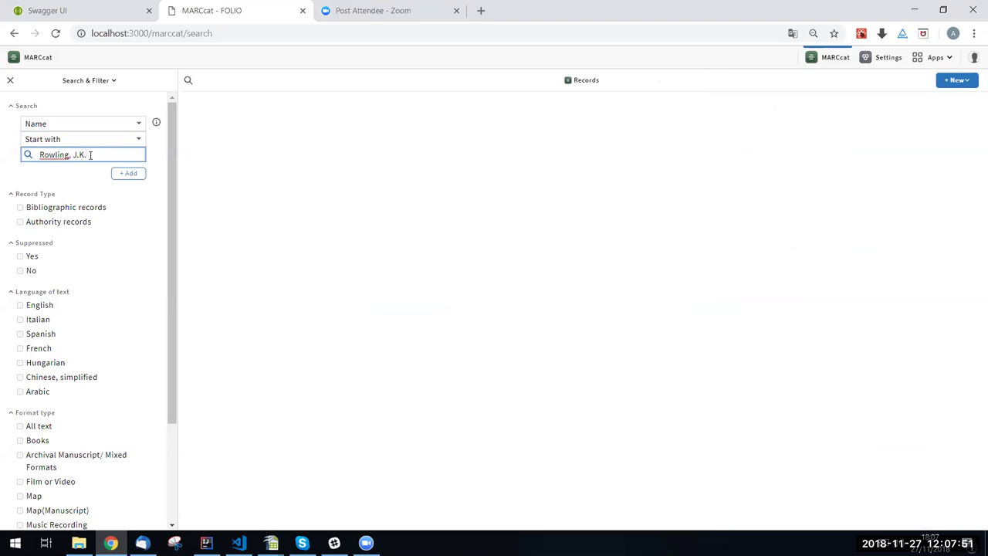
- Search for records where Name starts with manzoni and select the Liriche record introduced by Attilio Momigliano
left_click_drag(98, 155, 40, 154)
key("BackSpace")
type("manzoni")
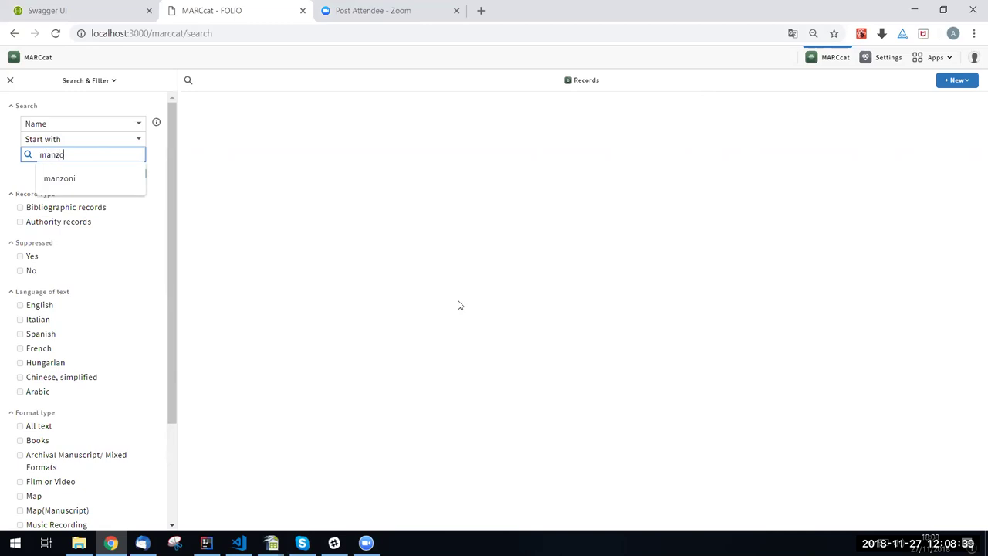
left_click(87, 178)
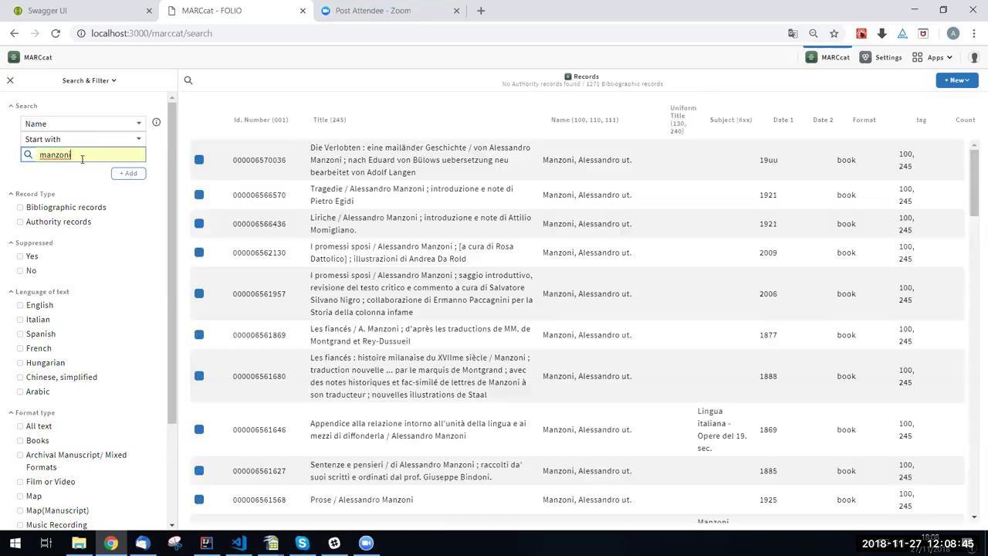
left_click(434, 219)
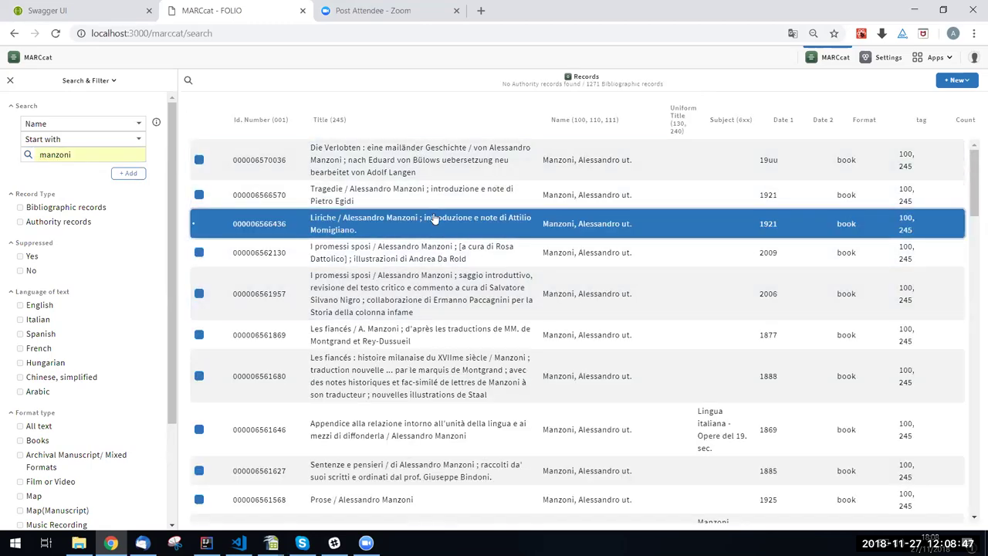
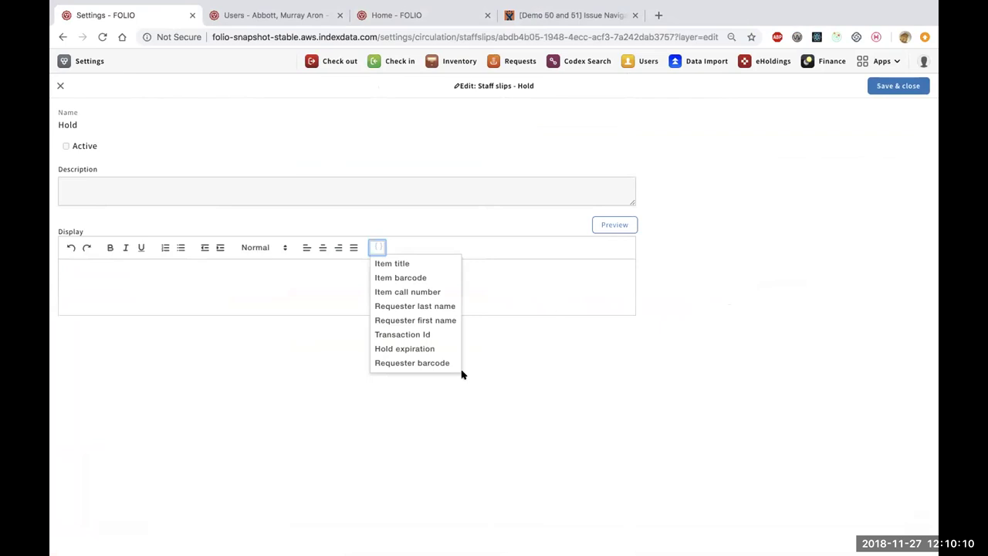
- Insert the Requester barcode token into the Hold staff slip's display and preview the slip's barcode
left_click(404, 363)
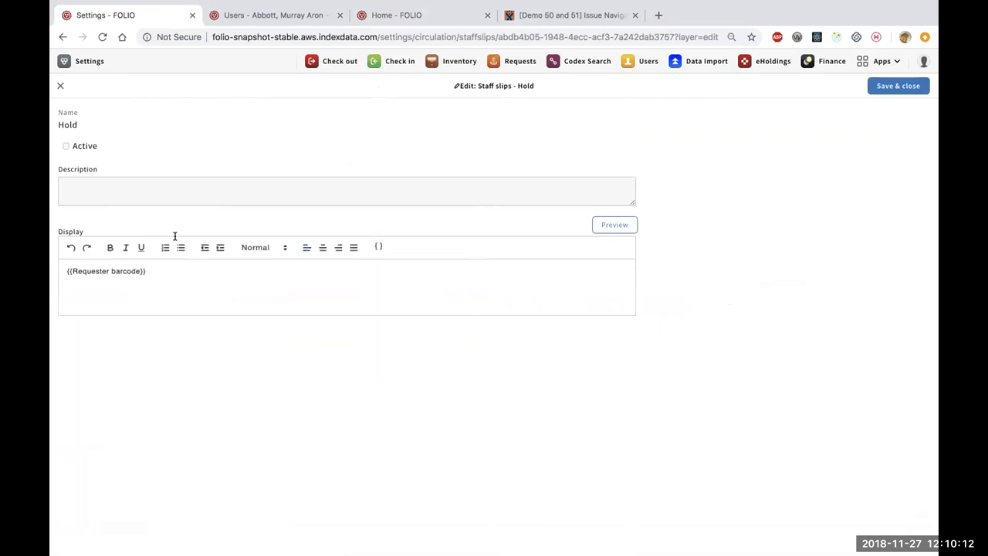
left_click(618, 225)
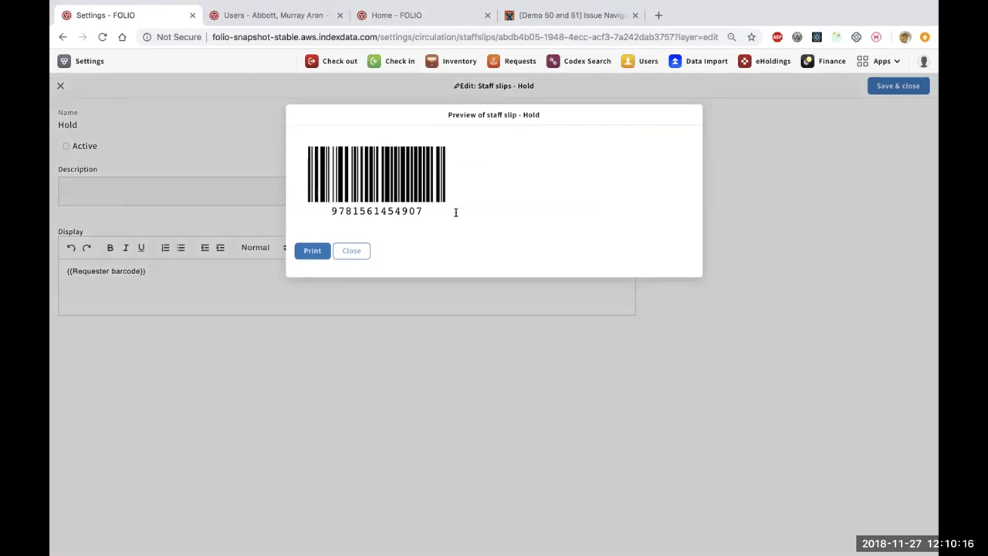
double_click(455, 212)
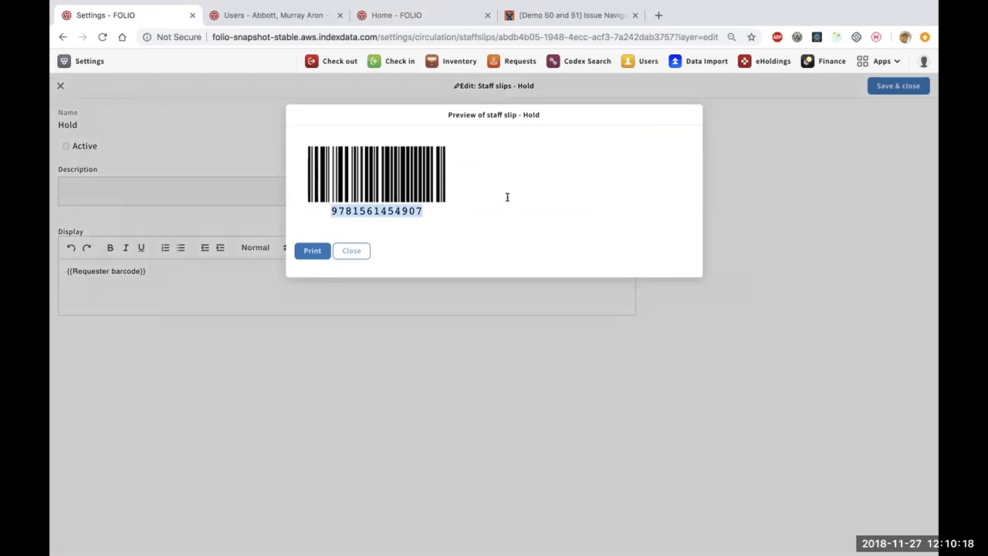
left_click(351, 250)
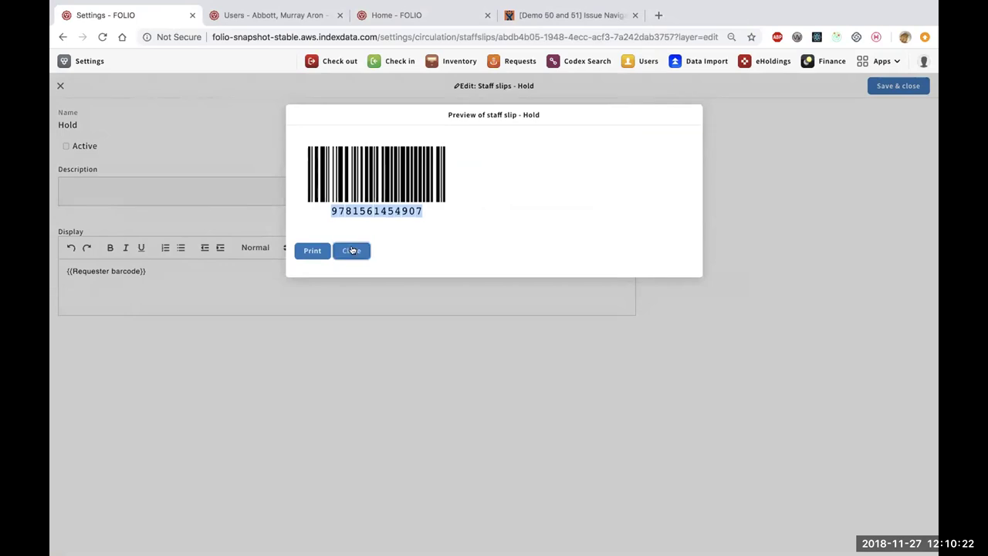
- Close the Hold slip editor without saving and preview the slip from its detail view
left_click(60, 86)
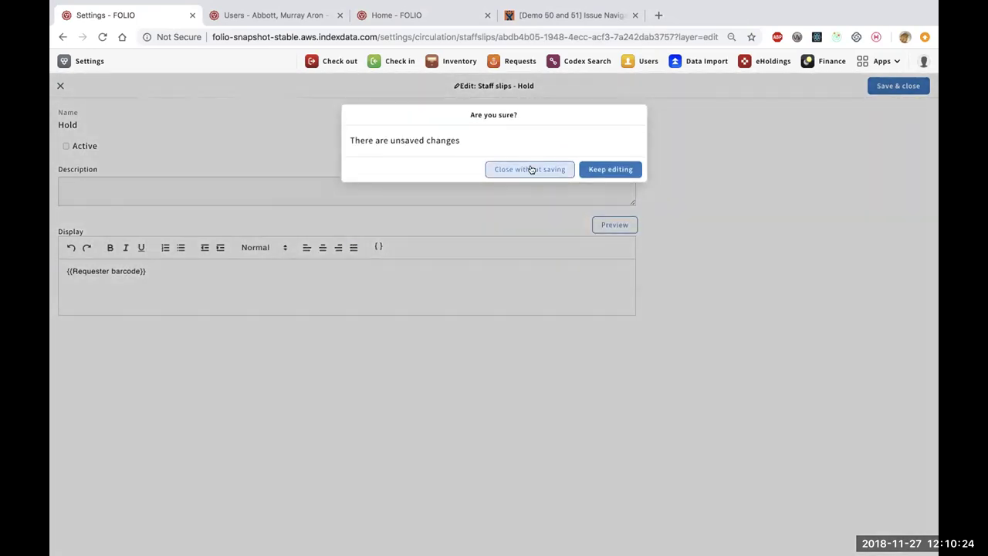
left_click(531, 169)
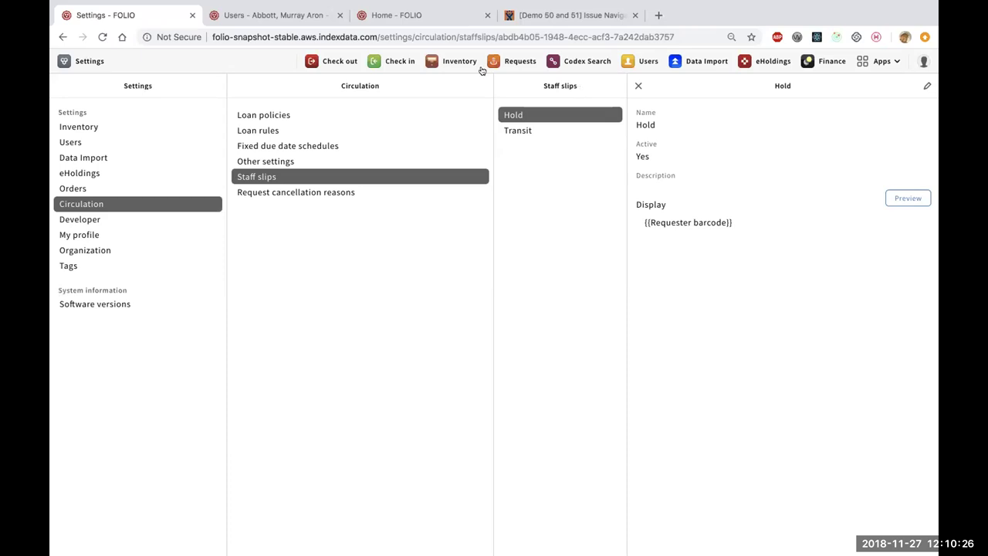
left_click(908, 198)
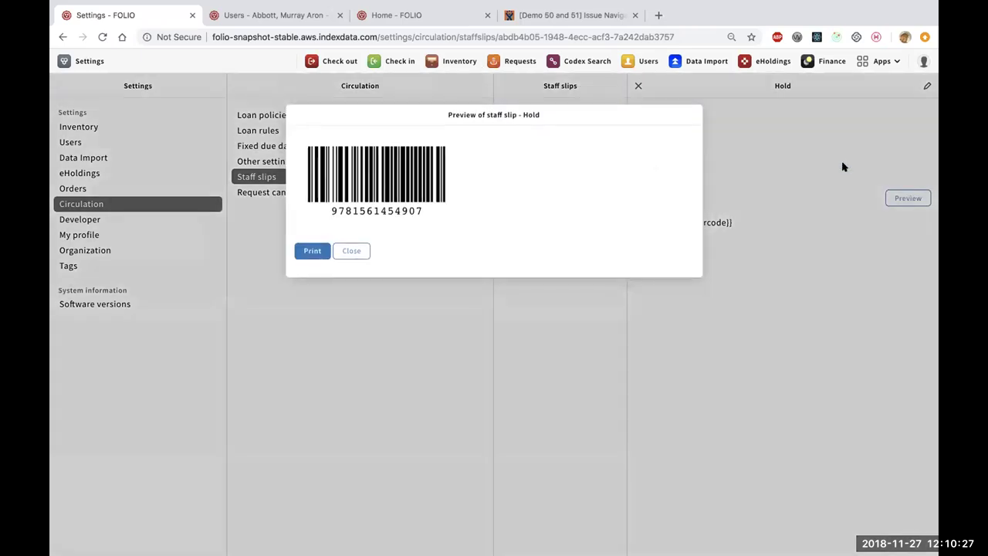
left_click(351, 251)
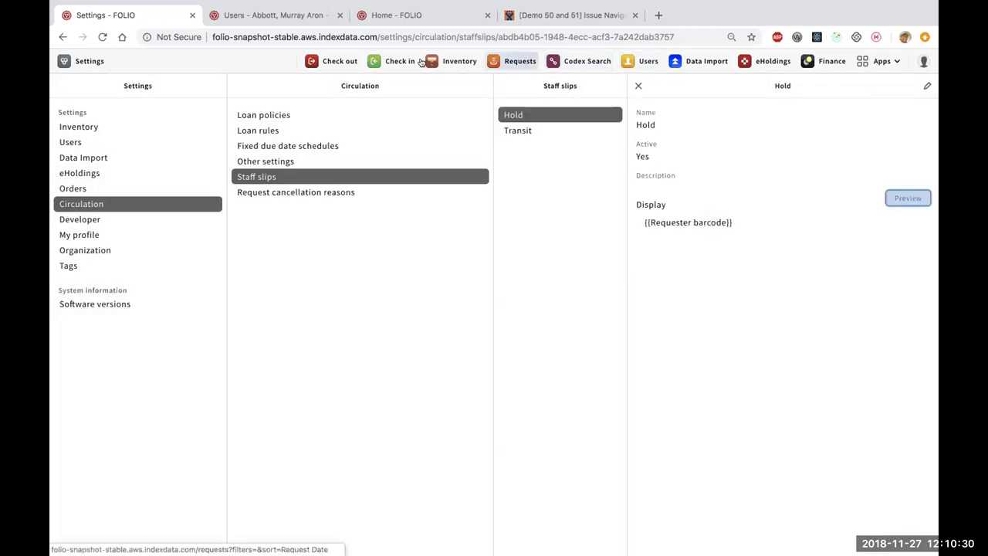
- Filter the Requests app to holds, open the hold requested 11/20/2018 at 8:03 PM, and copy its item barcode
left_click(519, 61)
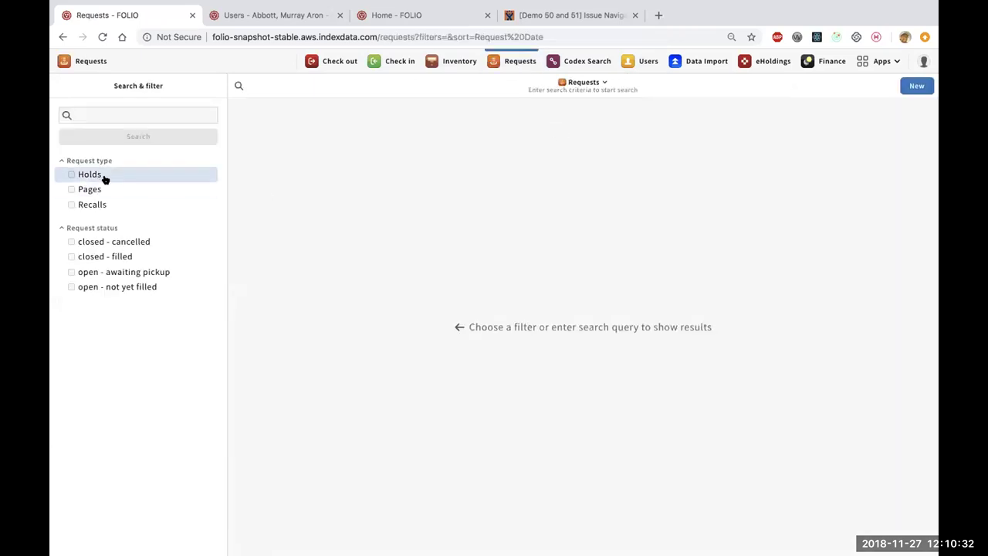
left_click(105, 179)
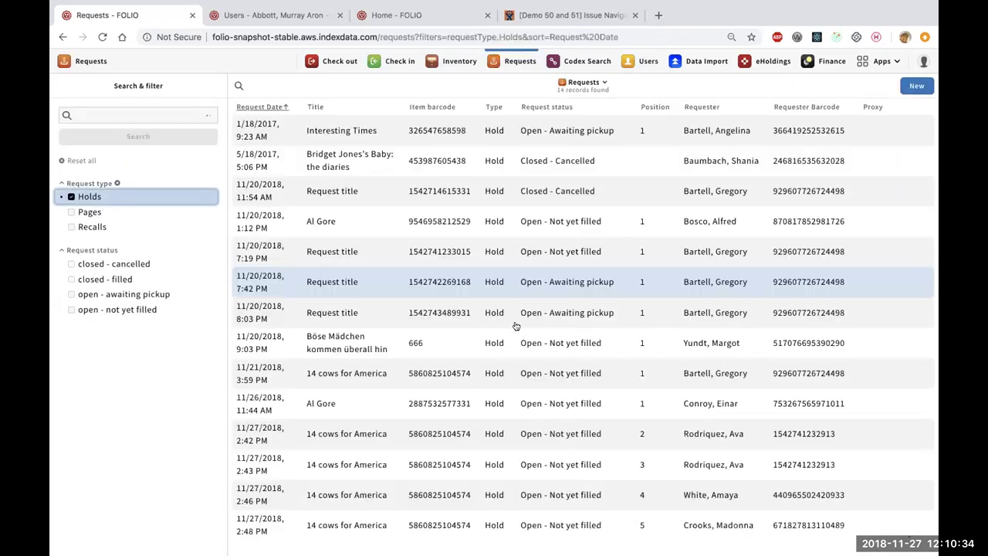
left_click(517, 316)
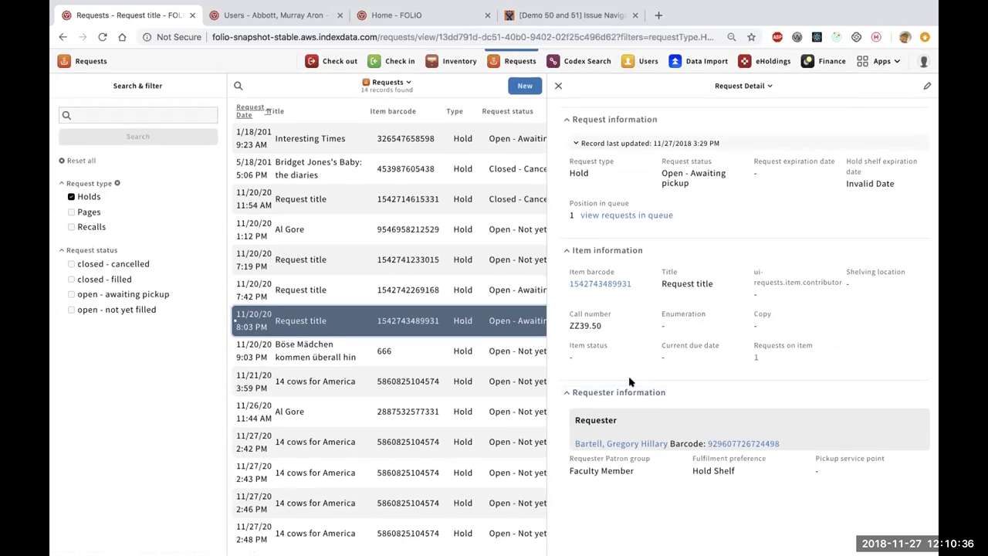
left_click_drag(639, 278, 566, 284)
key("ctrl+c")
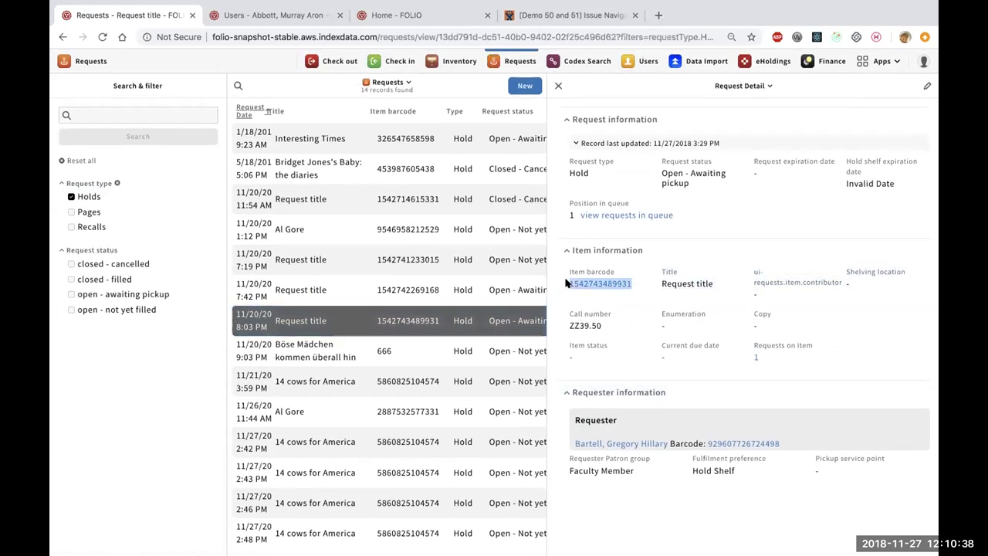
left_click(399, 61)
left_click(276, 132)
key("ctrl+v")
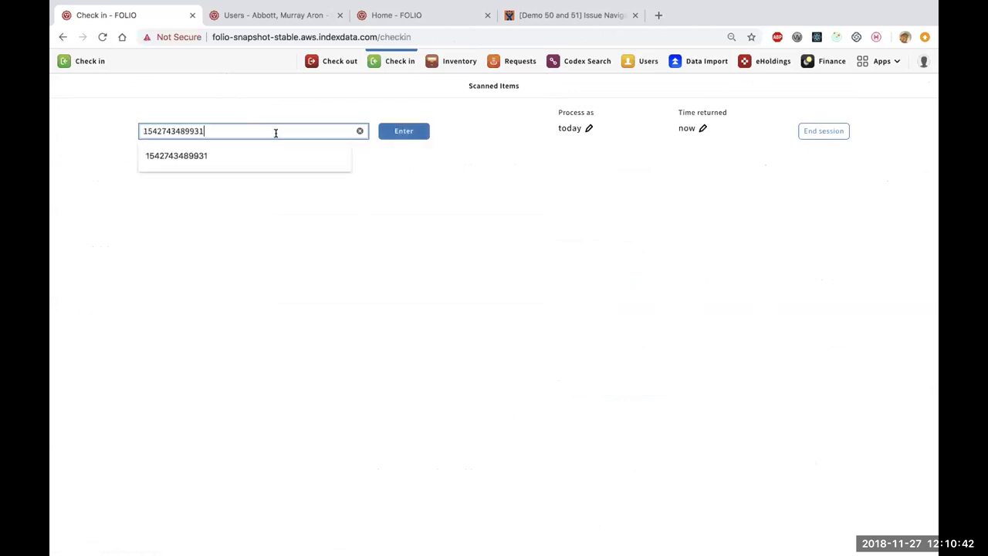
left_click(399, 131)
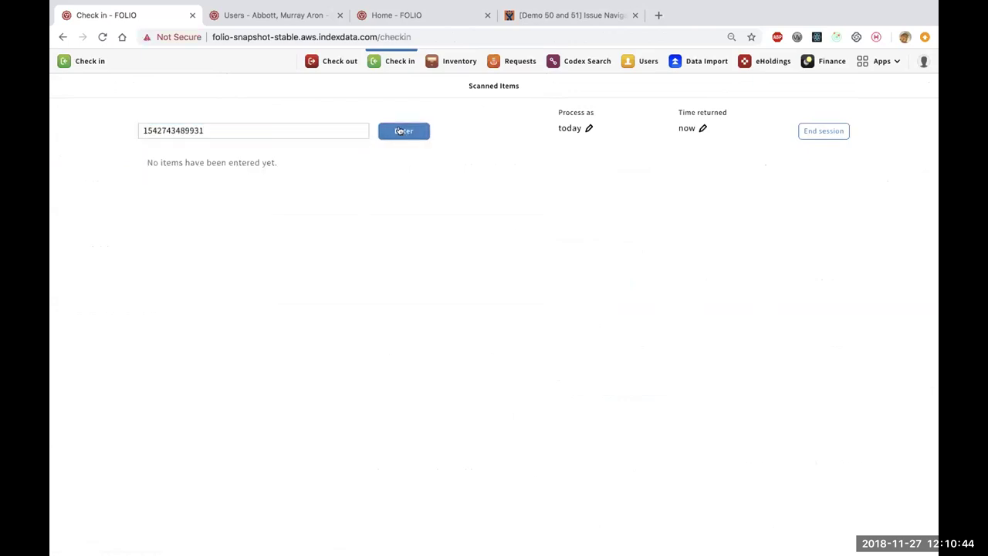
- In the Requests app, open the Al Gore hold requested 11/26/2018 at 11:44 AM and copy its item barcode
left_click(520, 61)
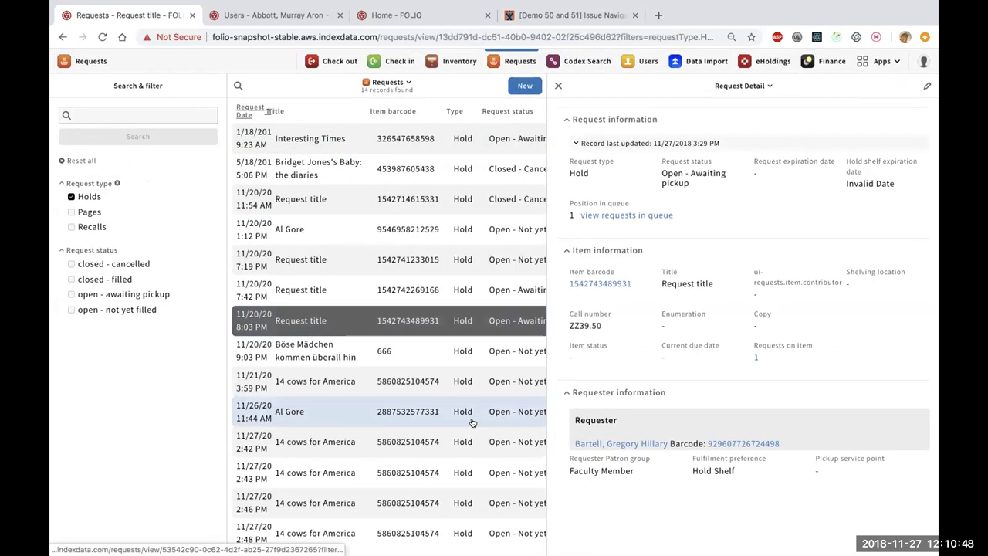
left_click(472, 420)
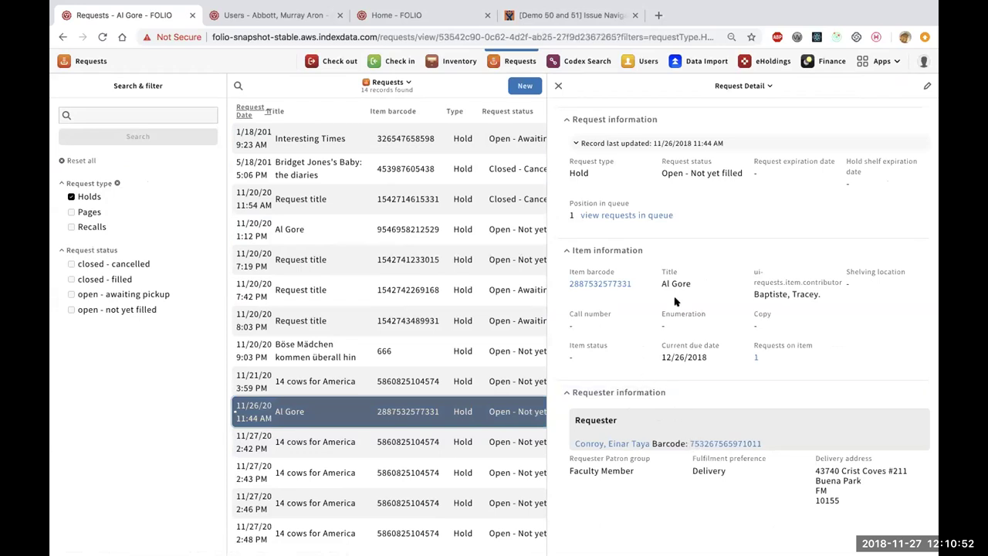
left_click_drag(632, 282, 568, 279)
key("ctrl+c")
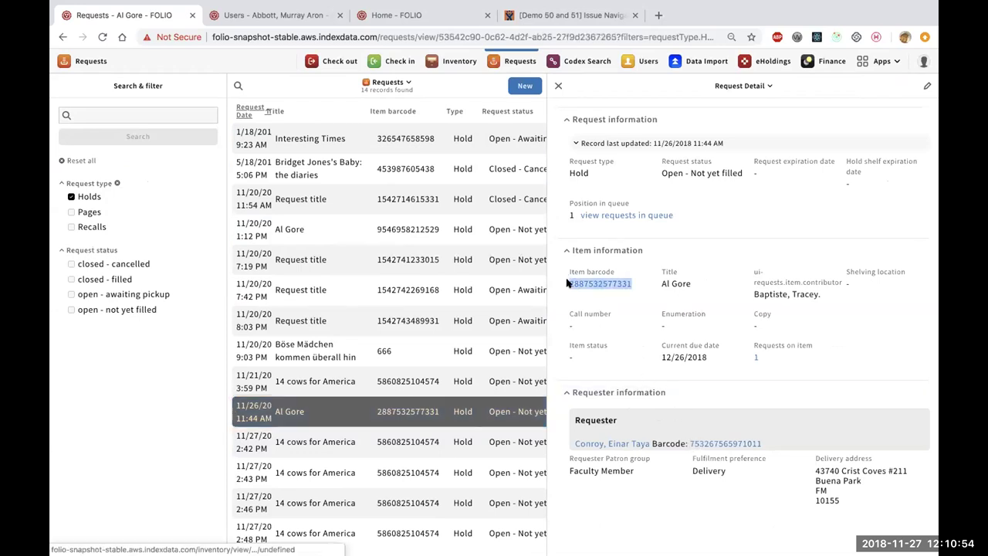
left_click(400, 61)
key("ctrl+v")
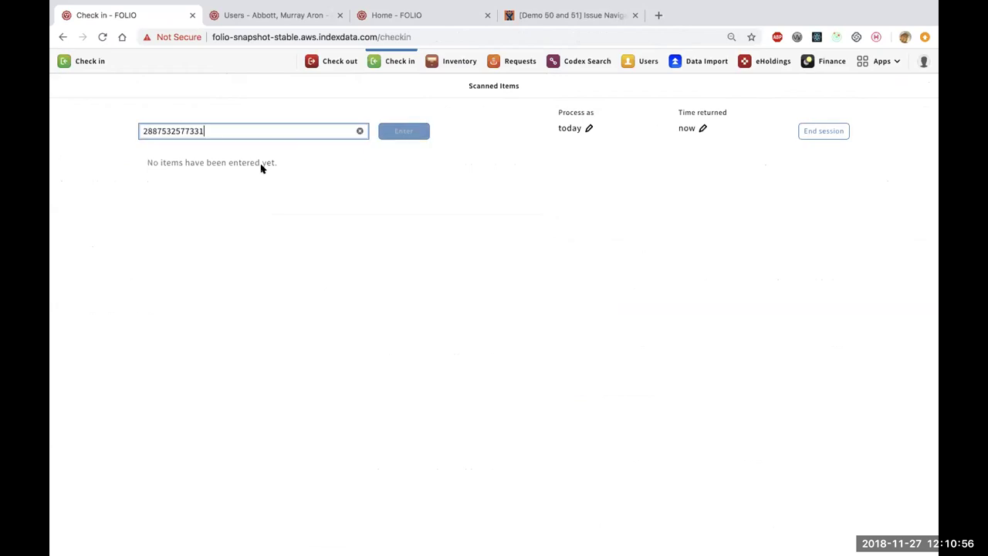
left_click(404, 136)
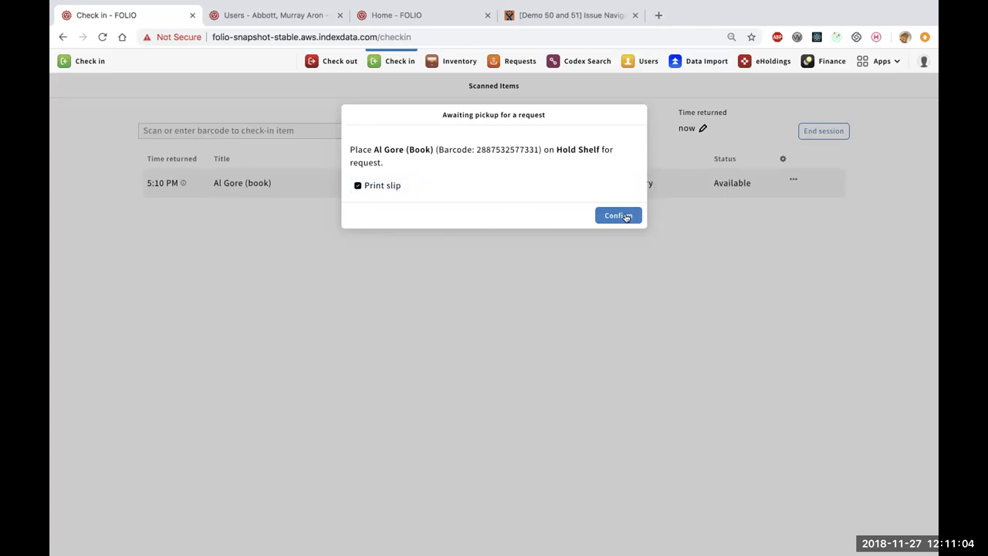
left_click(627, 217)
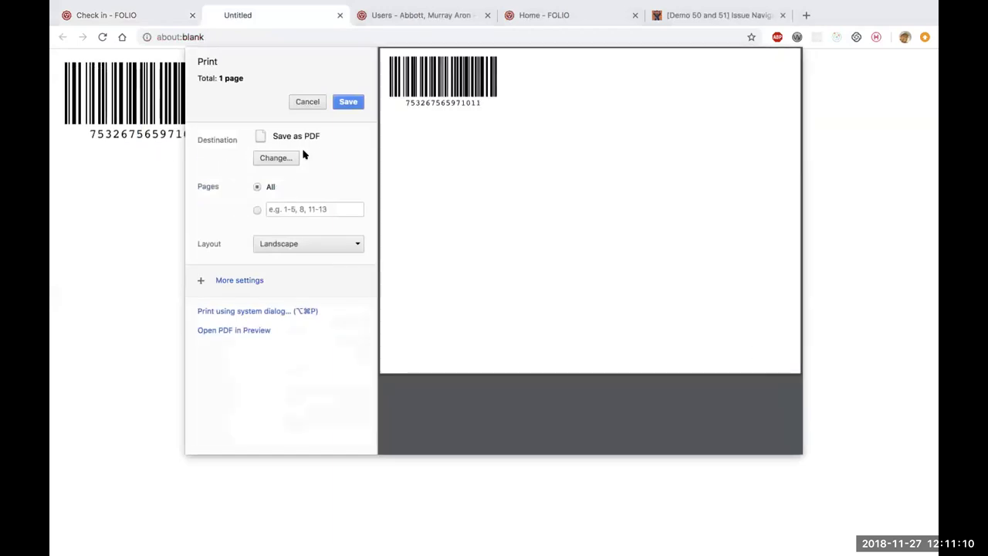
left_click(310, 101)
- In the patron's open loans, open the Bridget Jones's Baby loan details and follow the link to its request queue
left_click(524, 63)
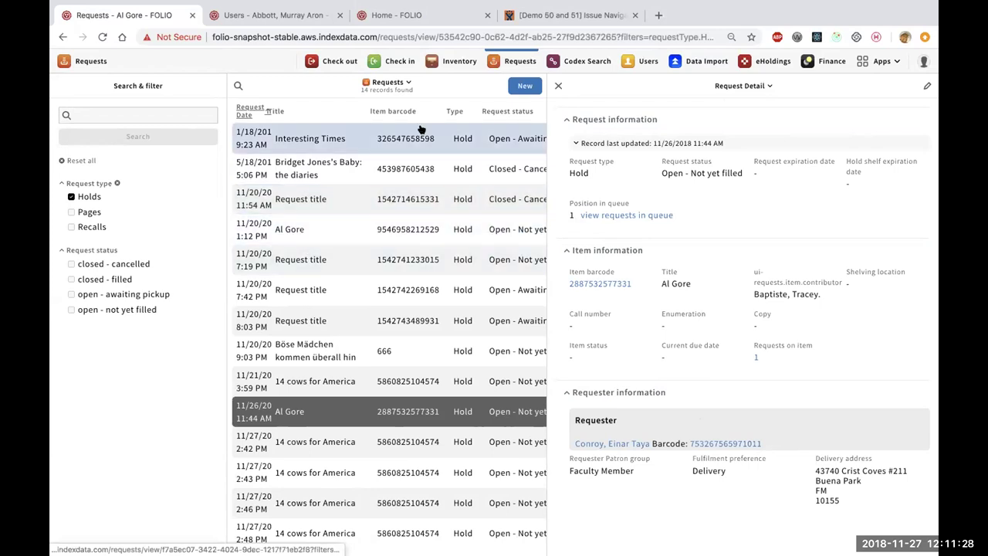
left_click(297, 20)
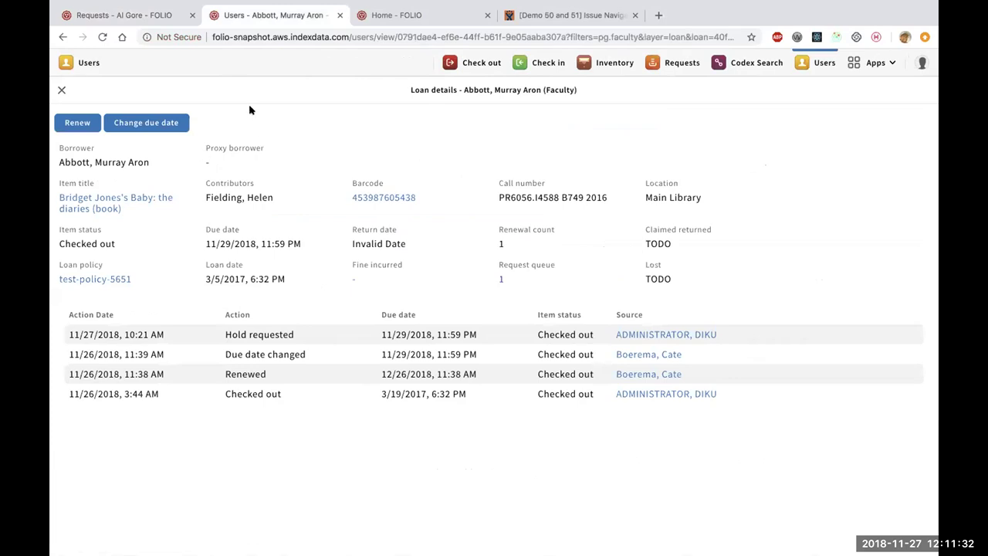
left_click(61, 90)
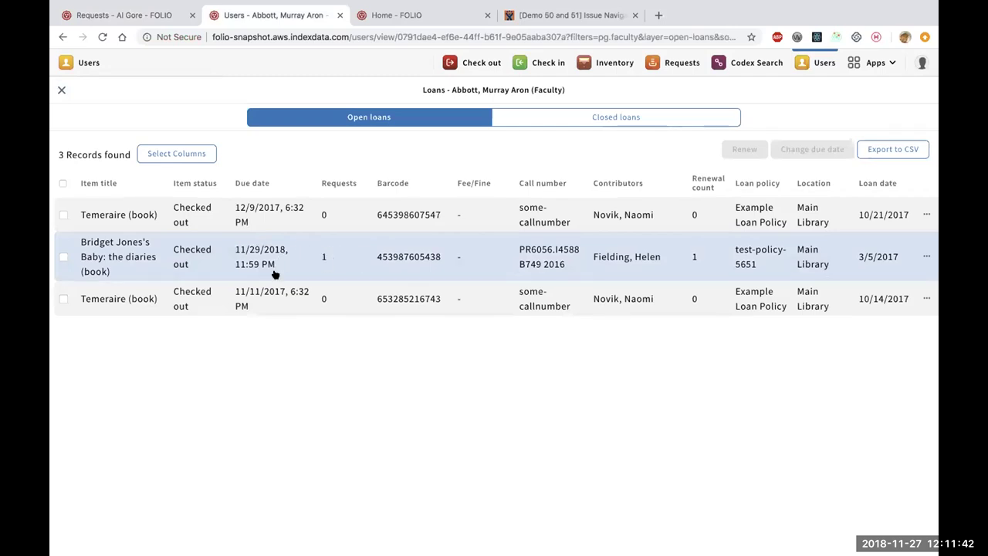
left_click(337, 271)
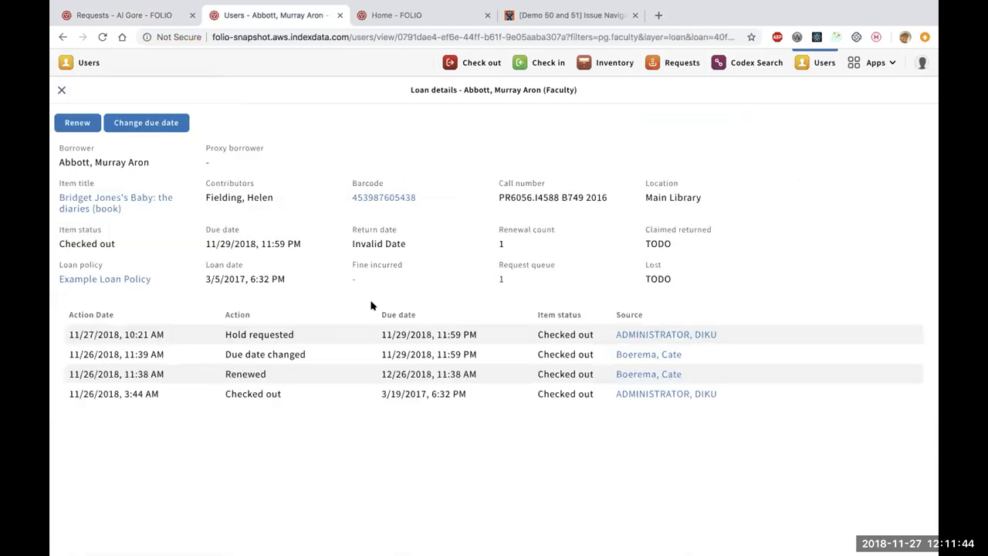
left_click(500, 281)
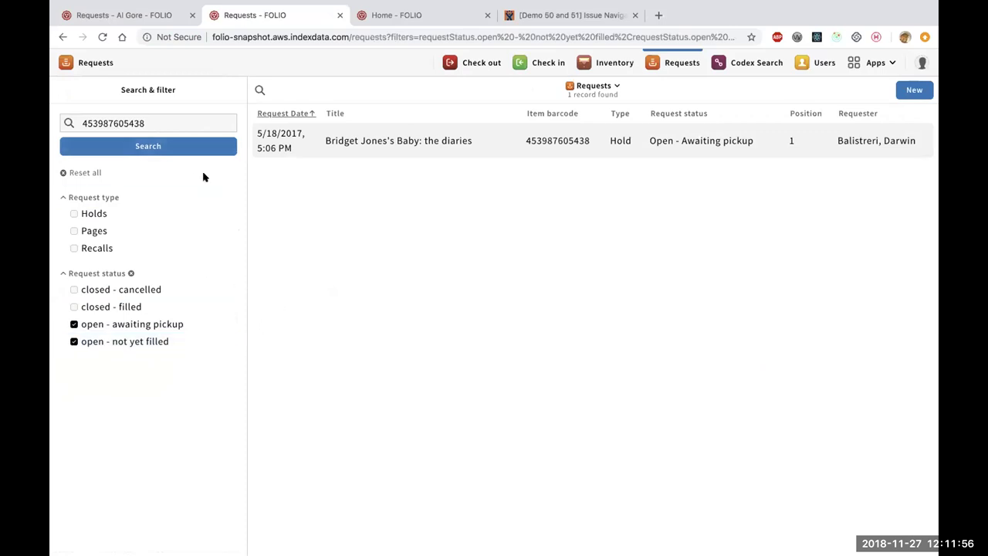
- Open the ILL policy list in the Inventory settings and examine its policy, source, last updated and actions columns
left_click(874, 63)
left_click(763, 282)
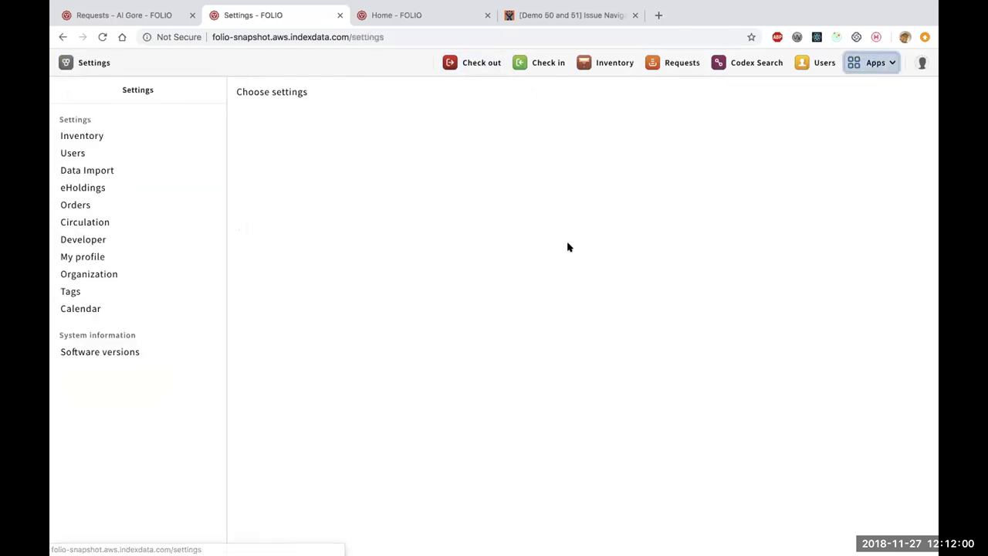
left_click(107, 224)
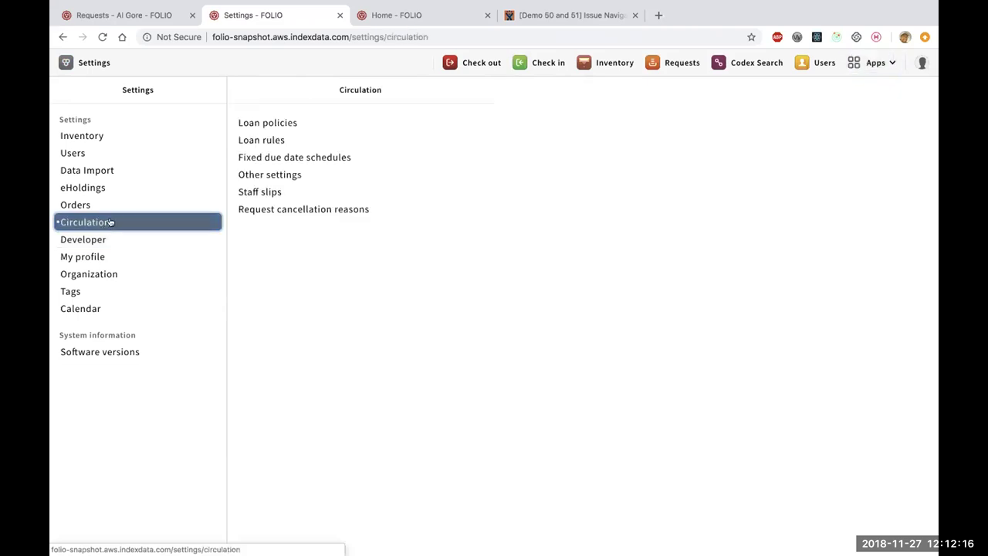
left_click(83, 135)
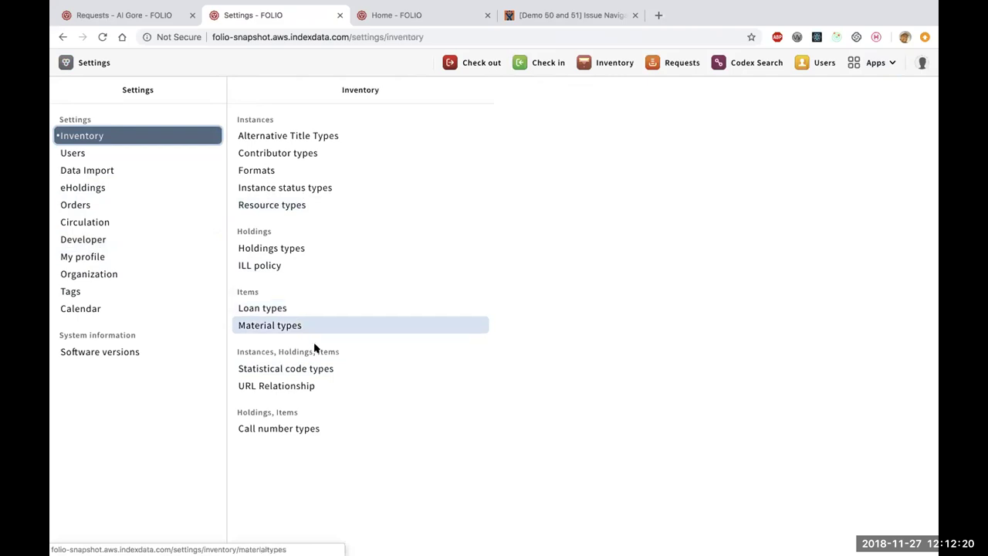
left_click(281, 267)
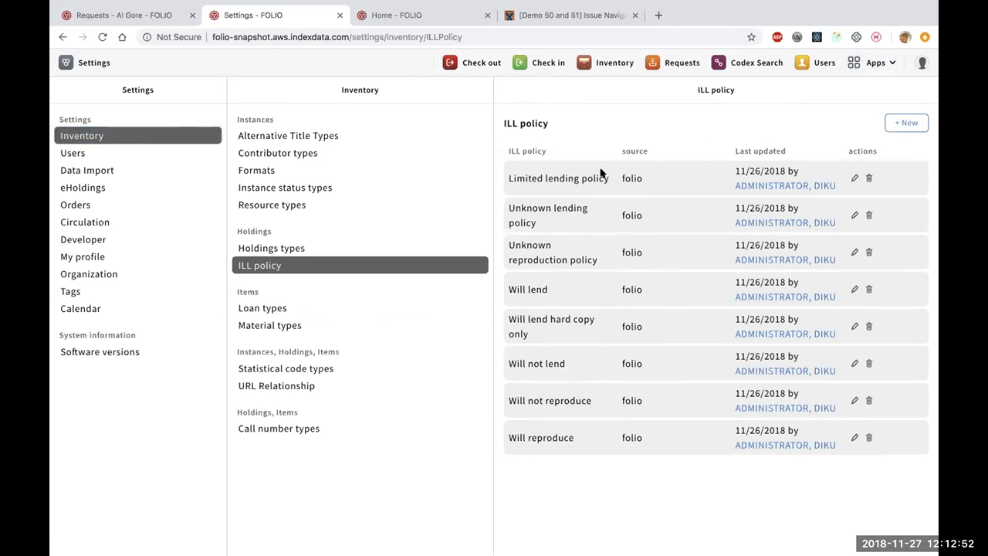
left_click_drag(510, 149, 547, 149)
double_click(640, 148)
left_click_drag(739, 151, 811, 156)
left_click(859, 150)
left_click_drag(619, 177, 642, 179)
- Add and save a new local ILL policy named sdas
left_click(899, 126)
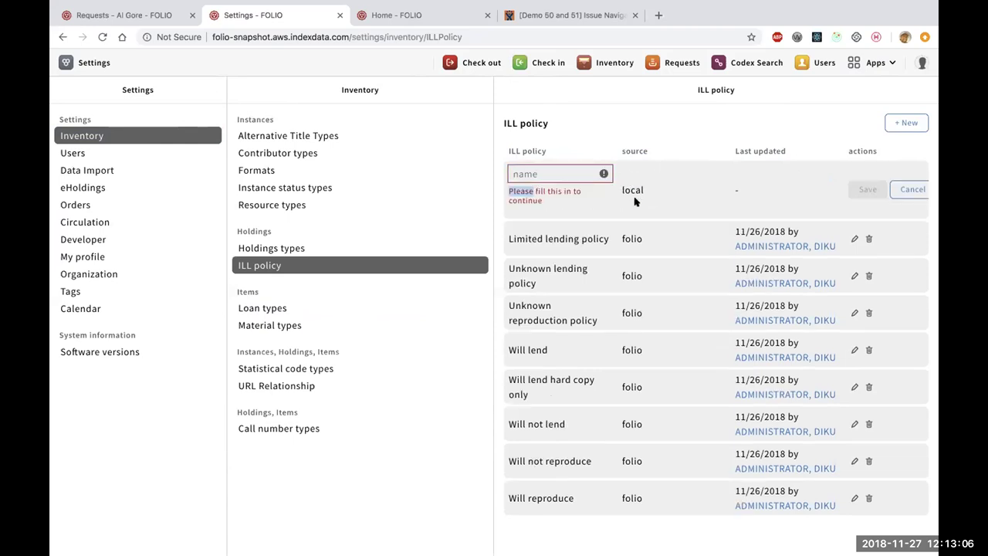
left_click(585, 173)
type("sdas")
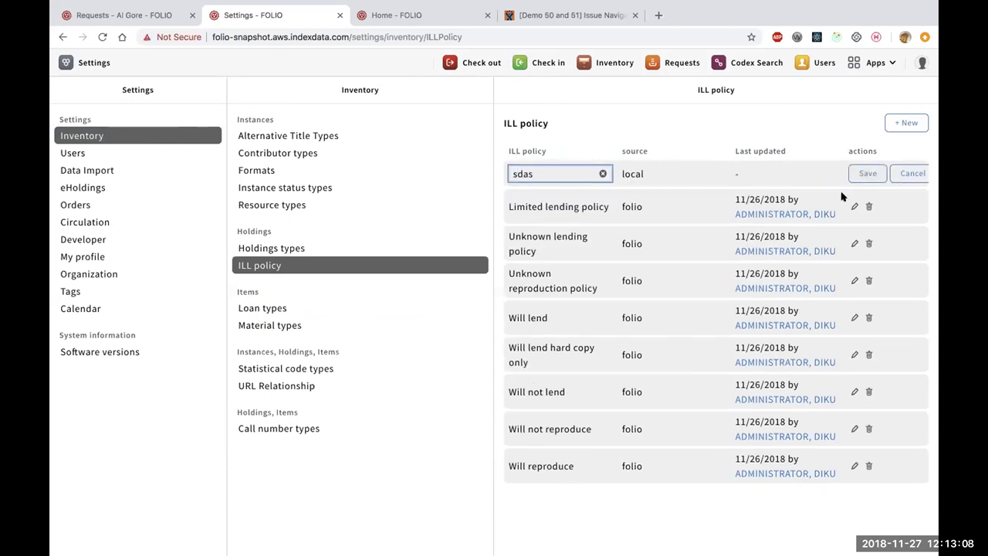
left_click(867, 173)
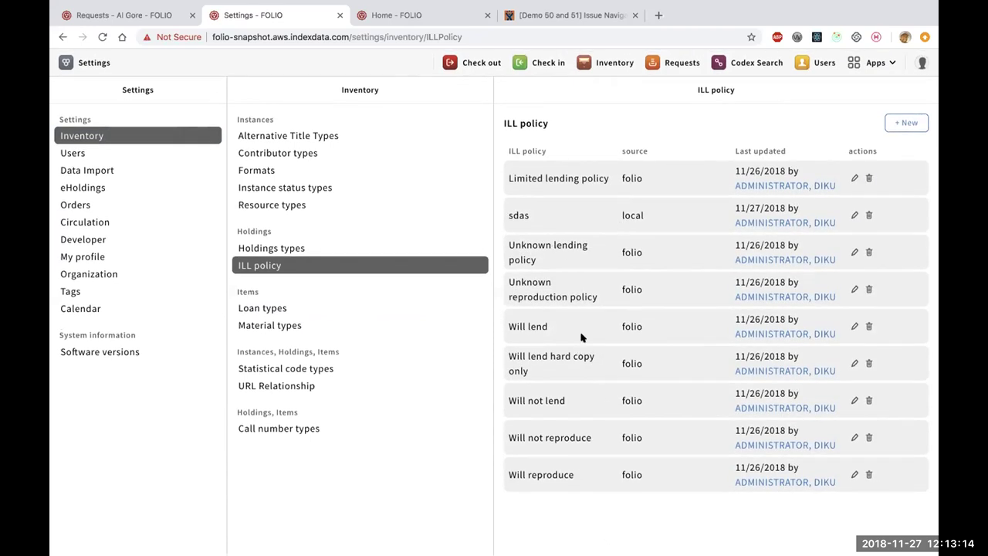
- Bring up the edit field and the delete confirmation for the Unknown reproduction policy, cancelling both
left_click(854, 289)
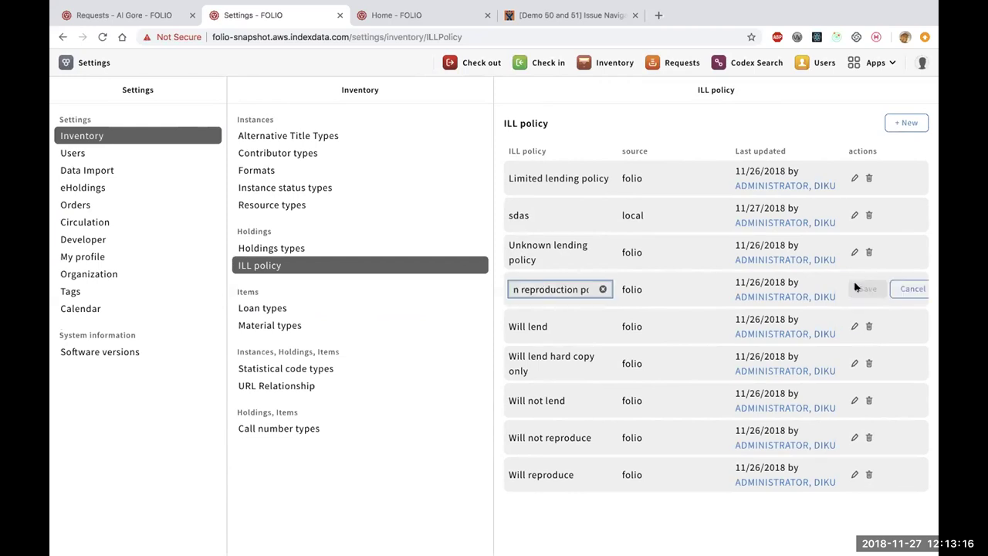
left_click(909, 289)
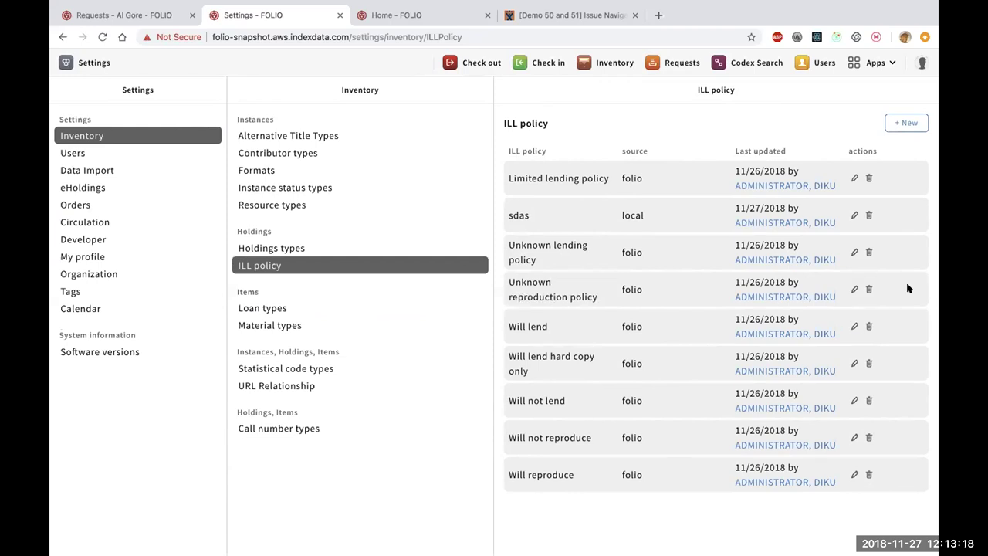
left_click(868, 288)
left_click_drag(340, 151, 609, 154)
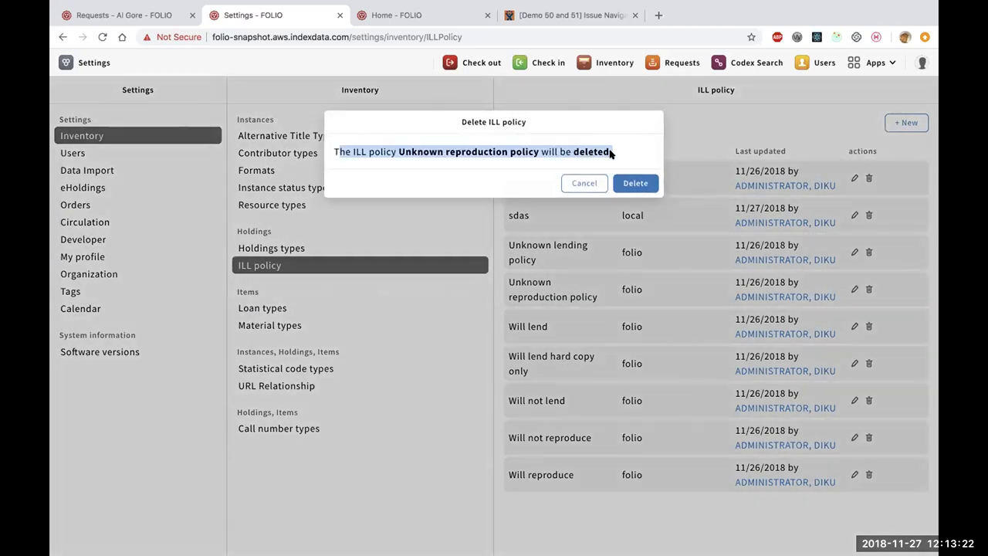
left_click(585, 183)
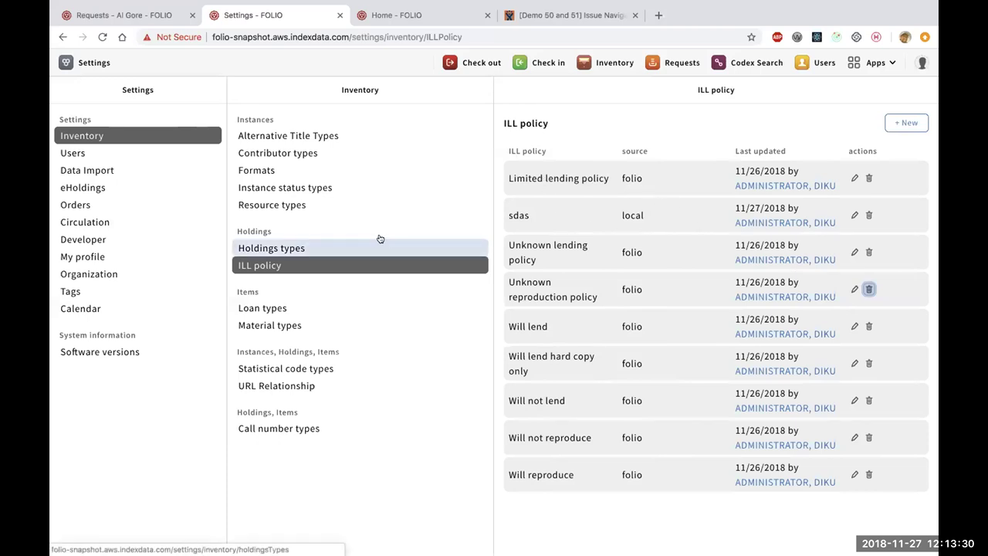
- Open the Call number types list in the Inventory settings and review its entries and sources
left_click(284, 427)
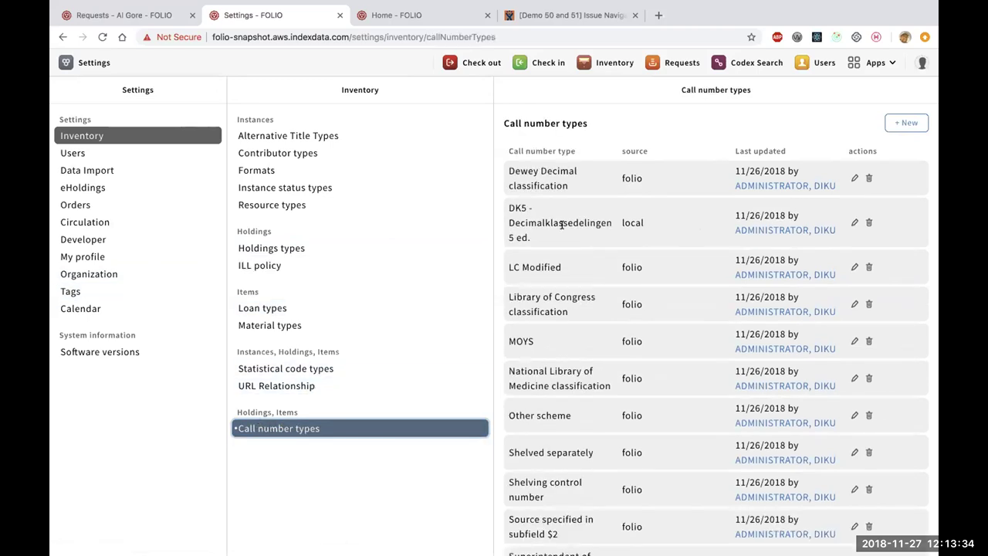
scroll(561, 226, "down", 1)
scroll(573, 483, "down", 3)
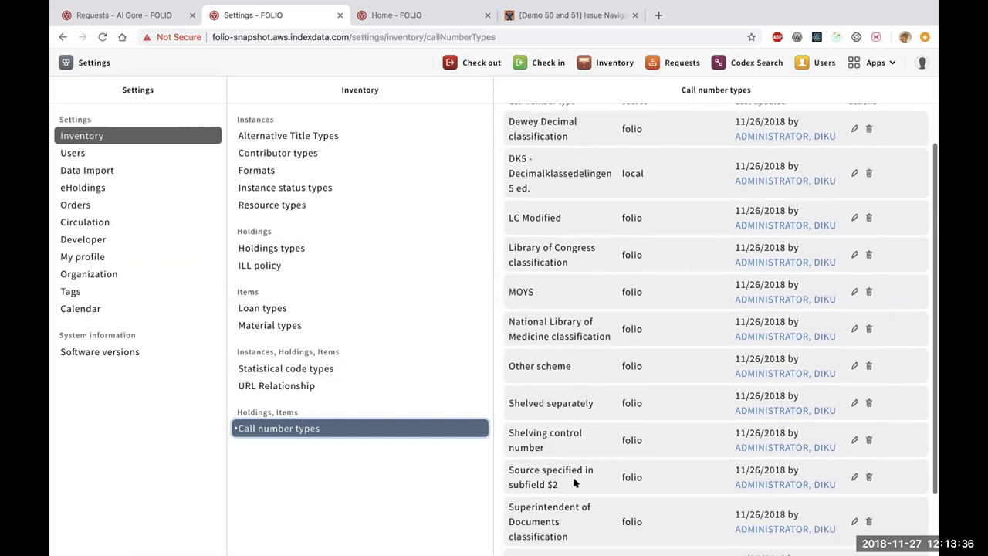
scroll(575, 386, "up", 4)
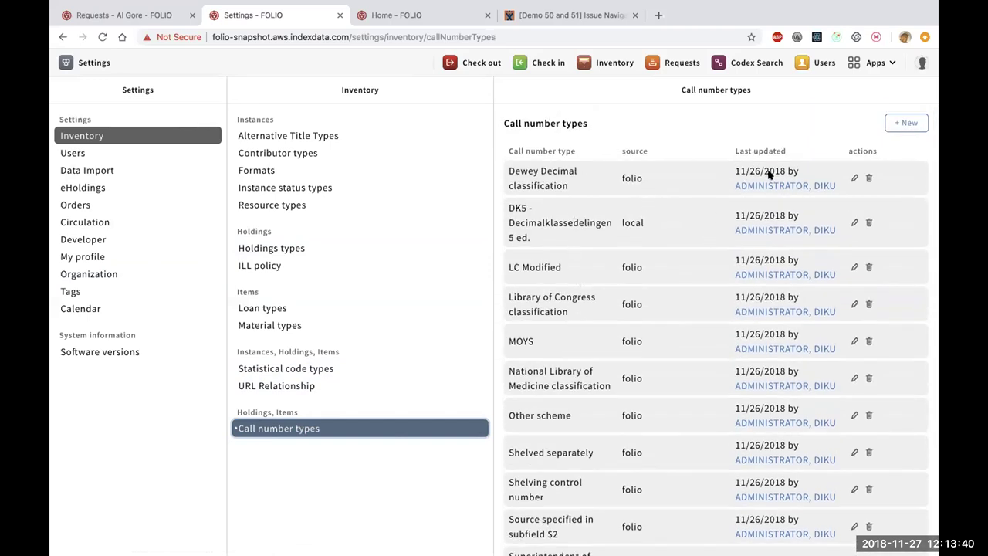
- Start a new call number type and cancel it without entering a name
left_click(889, 124)
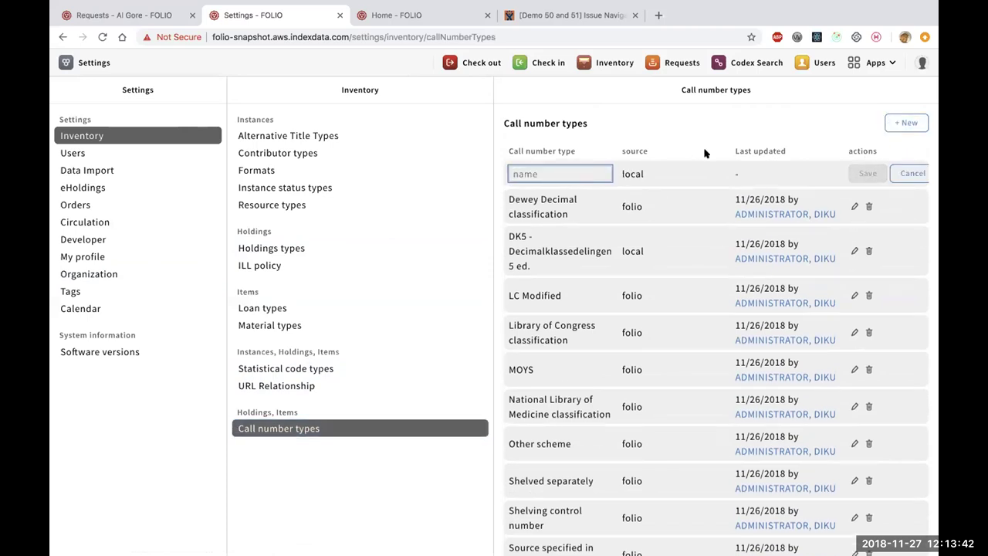
left_click(628, 172)
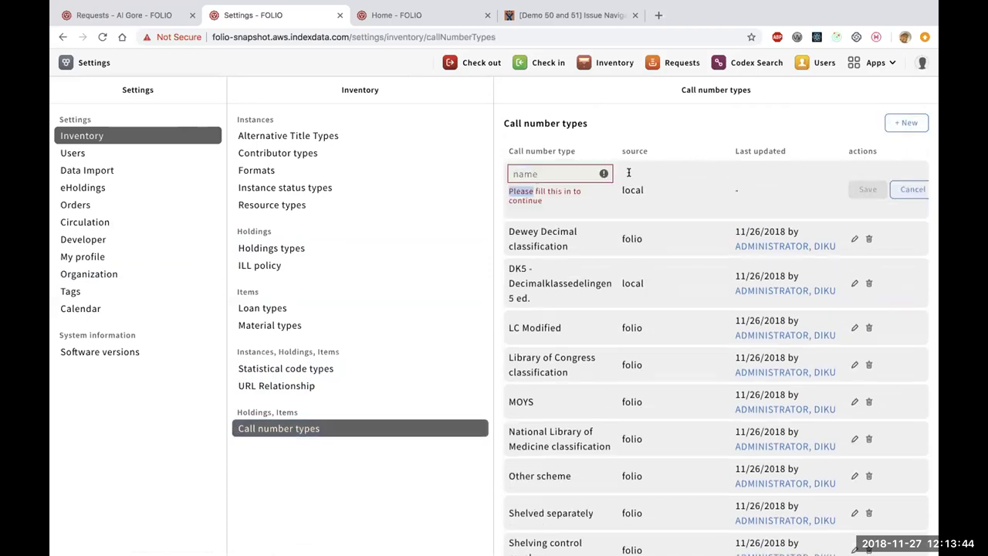
left_click(909, 190)
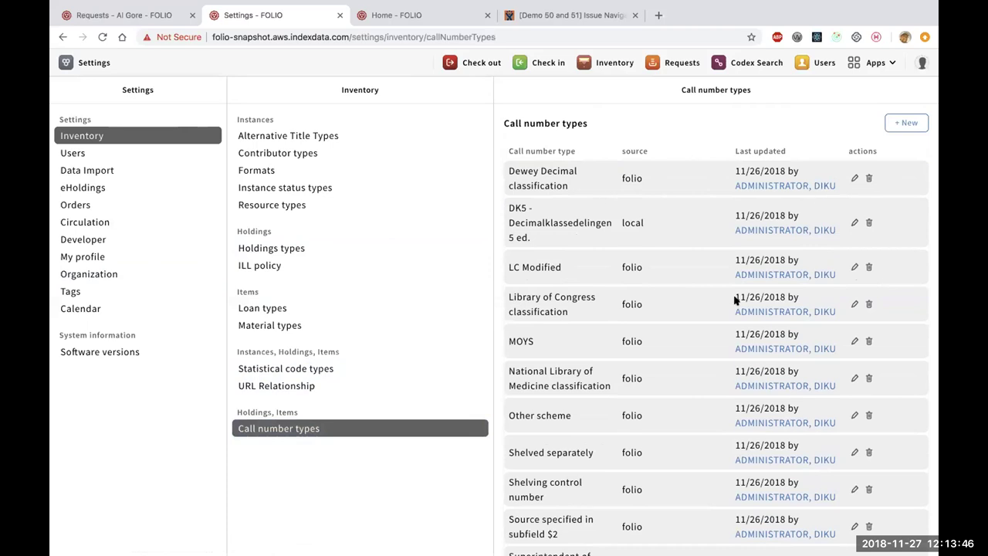
- Delete the Shelving control number call number type and review the remaining list
scroll(734, 298, "down", 3)
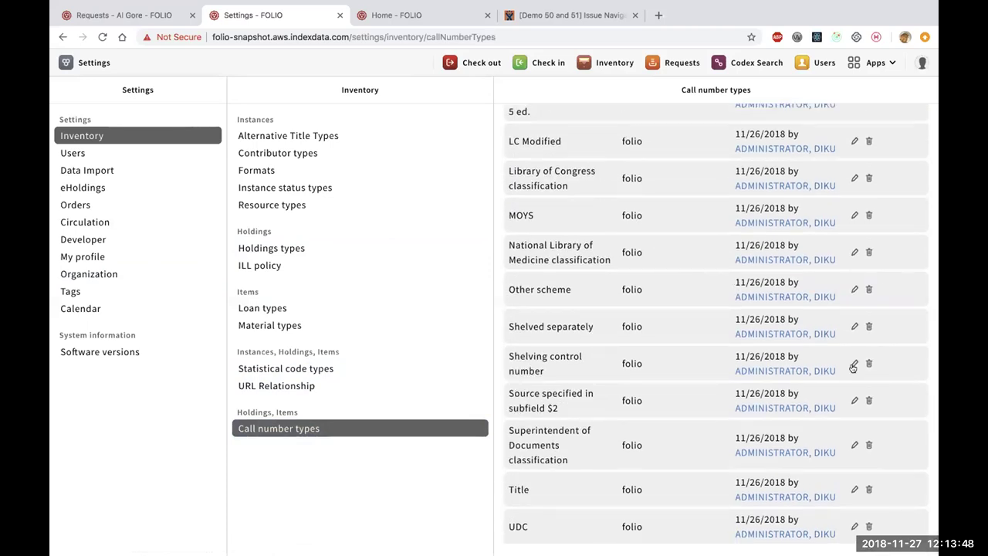
left_click(854, 364)
left_click(907, 362)
left_click(869, 363)
left_click(633, 185)
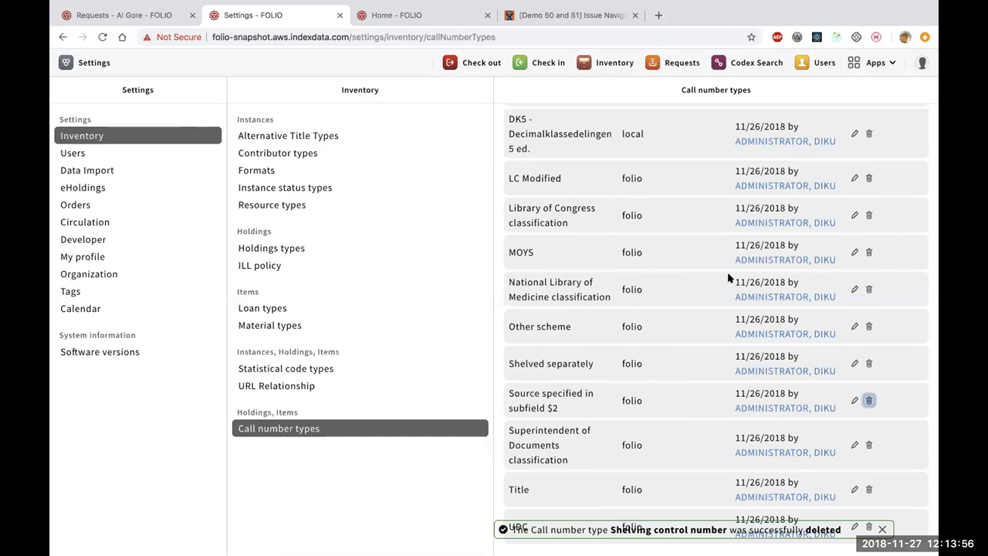
scroll(727, 278, "up", 1)
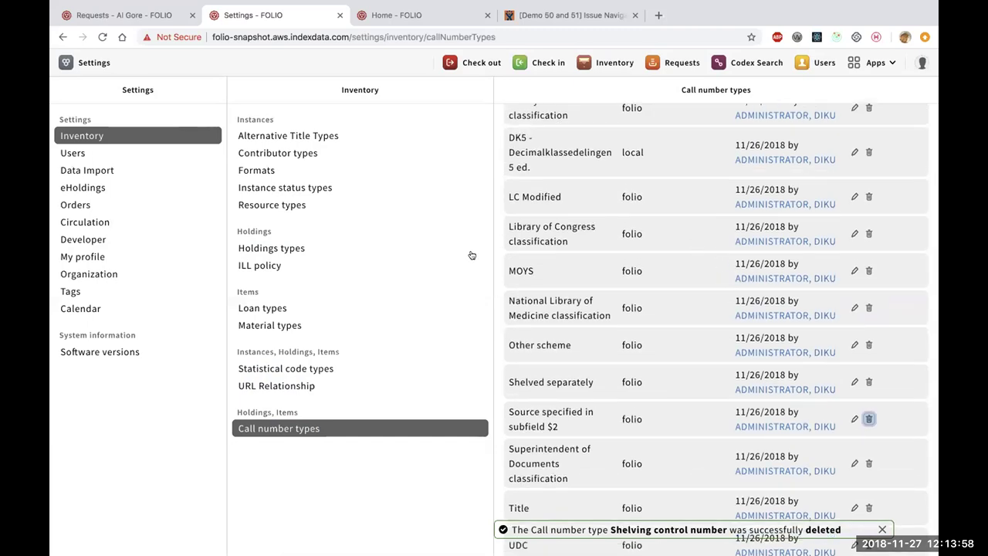
scroll(571, 231, "up", 3)
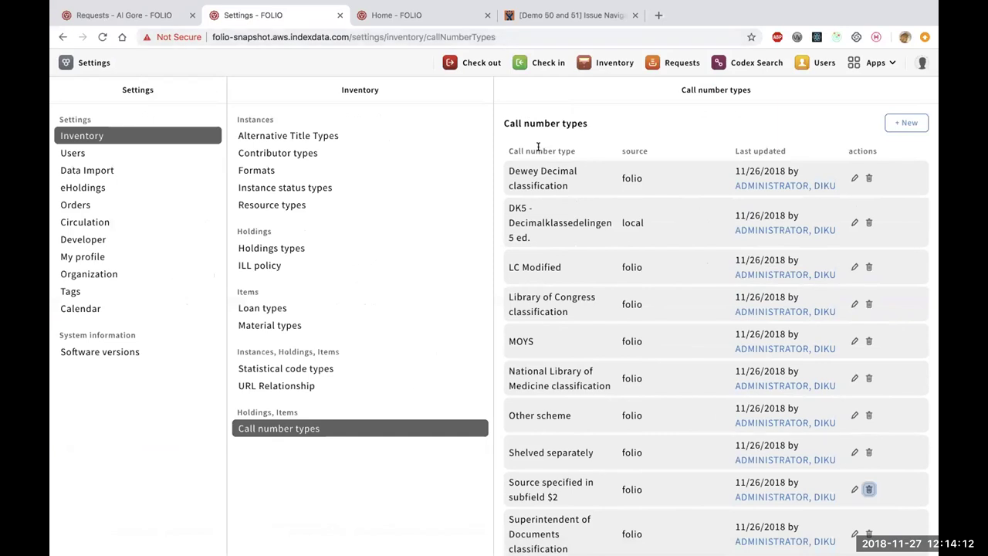
scroll(557, 179, "down", 2)
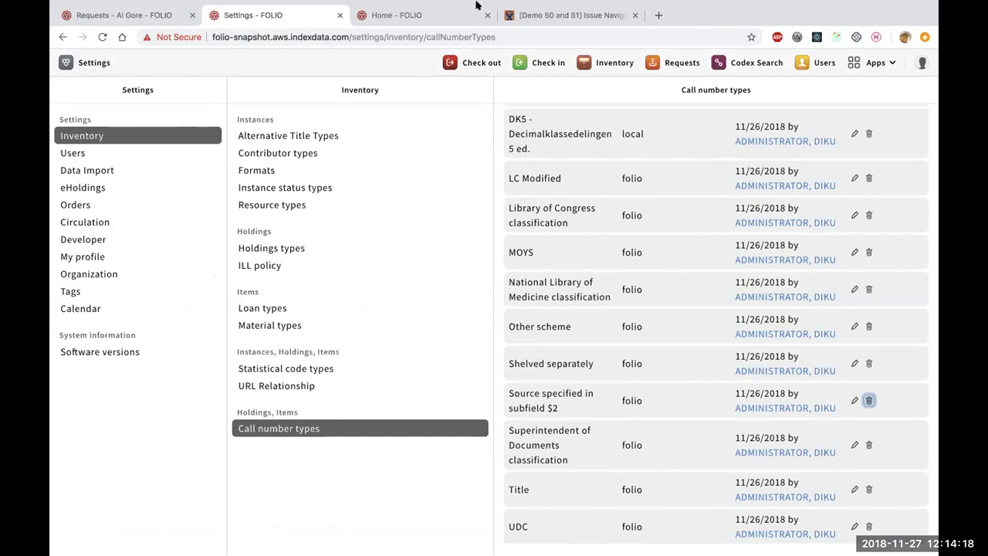
- Switch to the browser tab holding the drafted new hold request for Interesting Times
key("ctrl+Left")
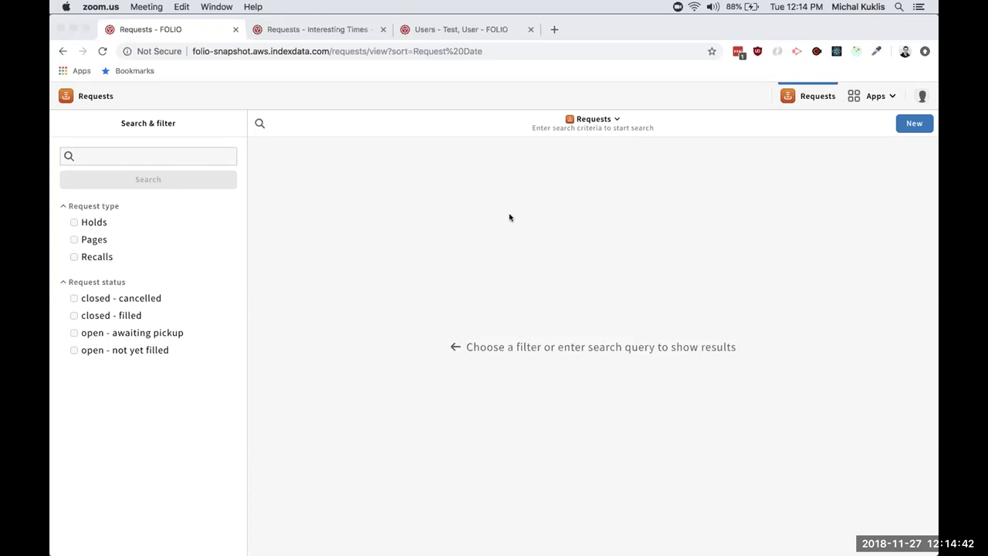
left_click(334, 28)
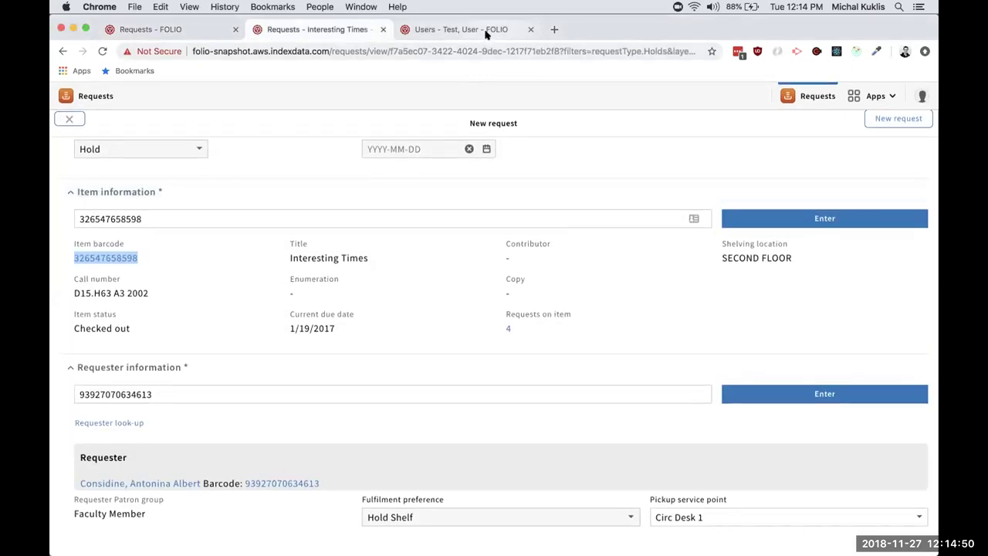
- Review the test user's permissions in the Users browser tab, and check which apps are available in the Requests browser tab
left_click(461, 29)
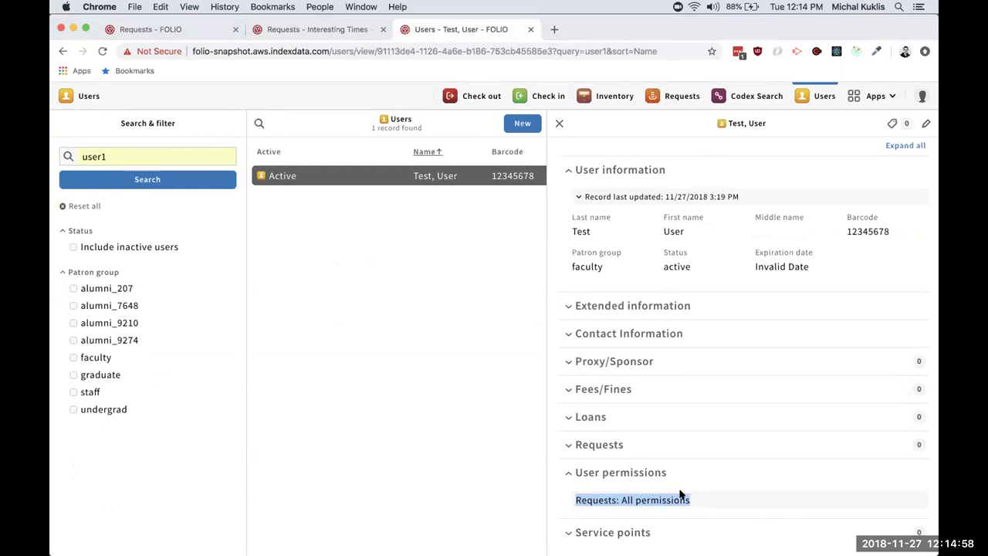
left_click(201, 28)
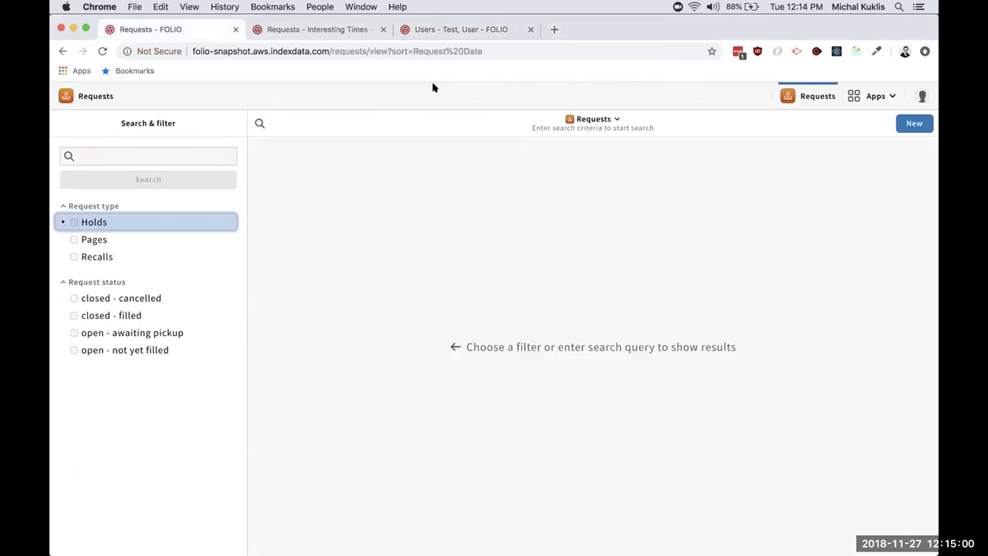
left_click(876, 97)
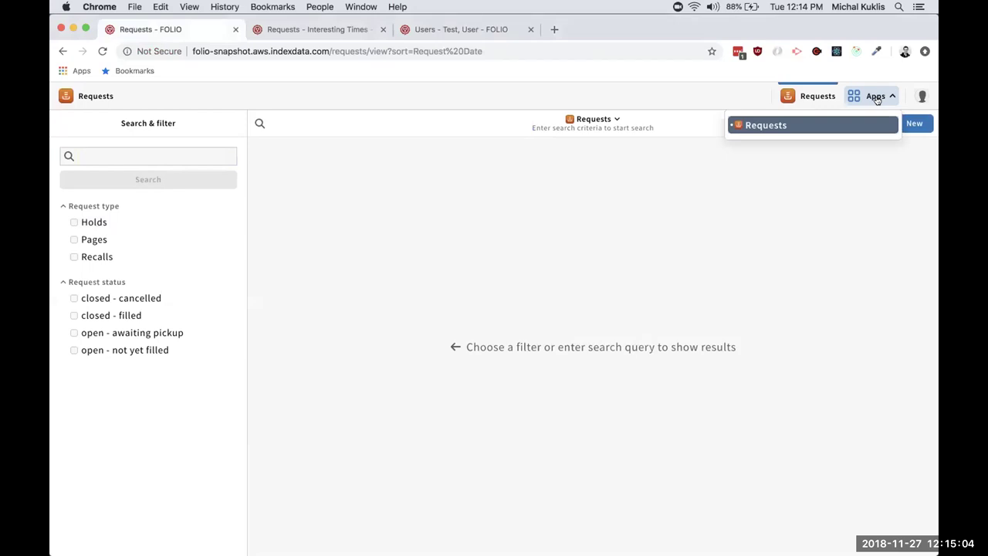
left_click(825, 168)
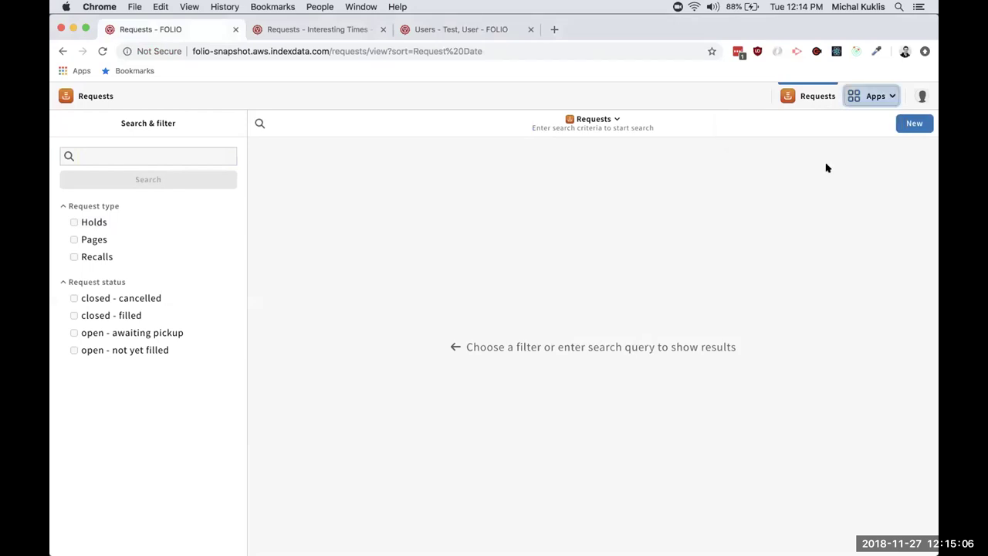
left_click(859, 101)
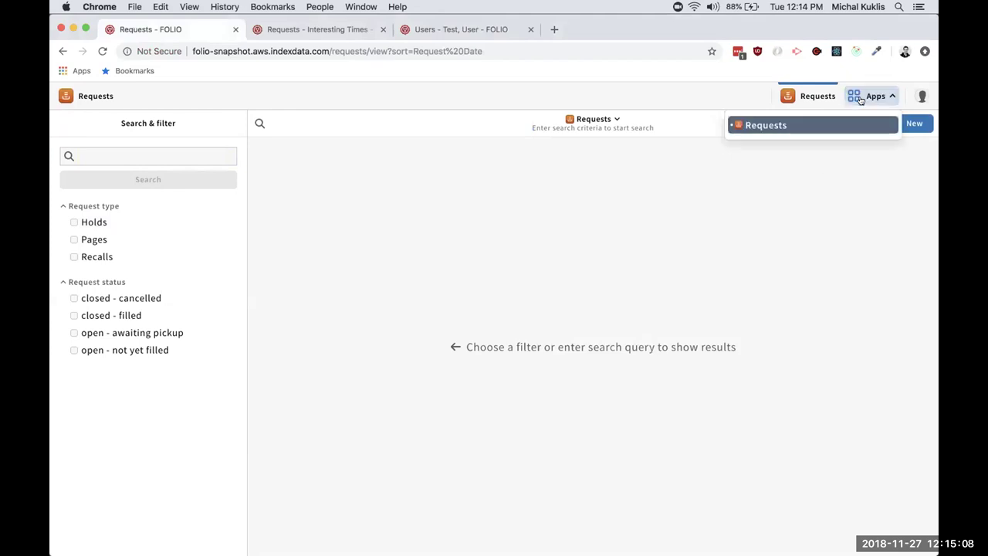
left_click(624, 186)
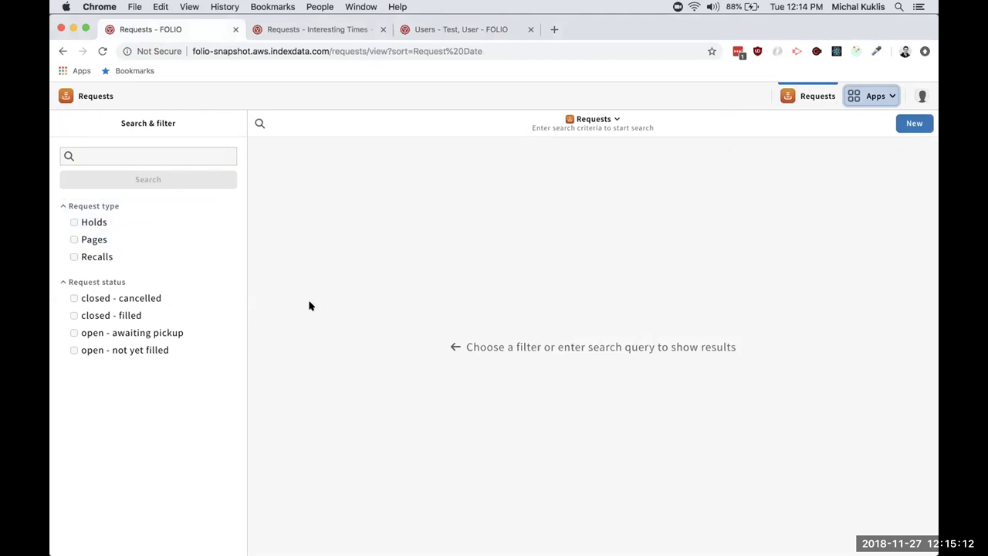
- Try the Holds filter on the requests list and clear it, and open a blank new request form and close it unsaved
left_click(83, 223)
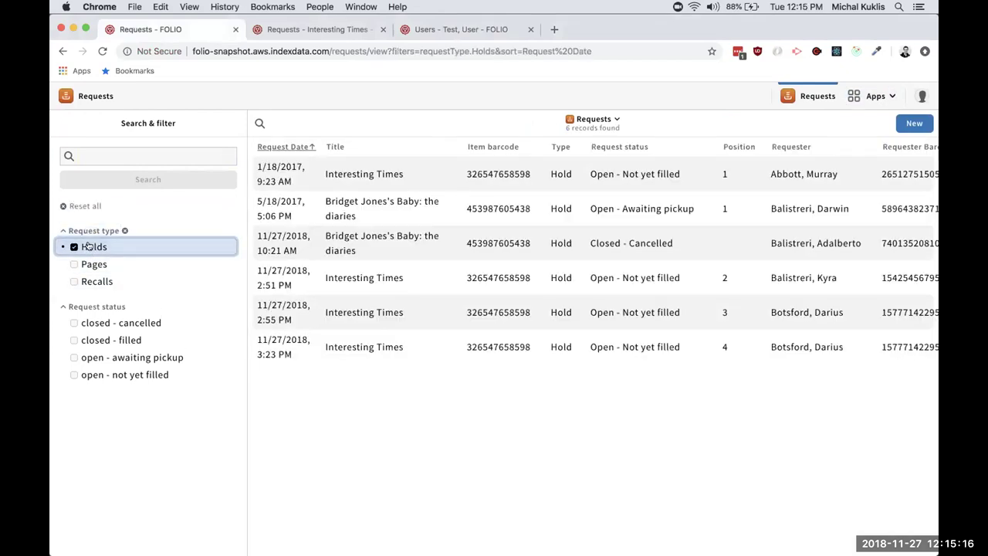
left_click(92, 245)
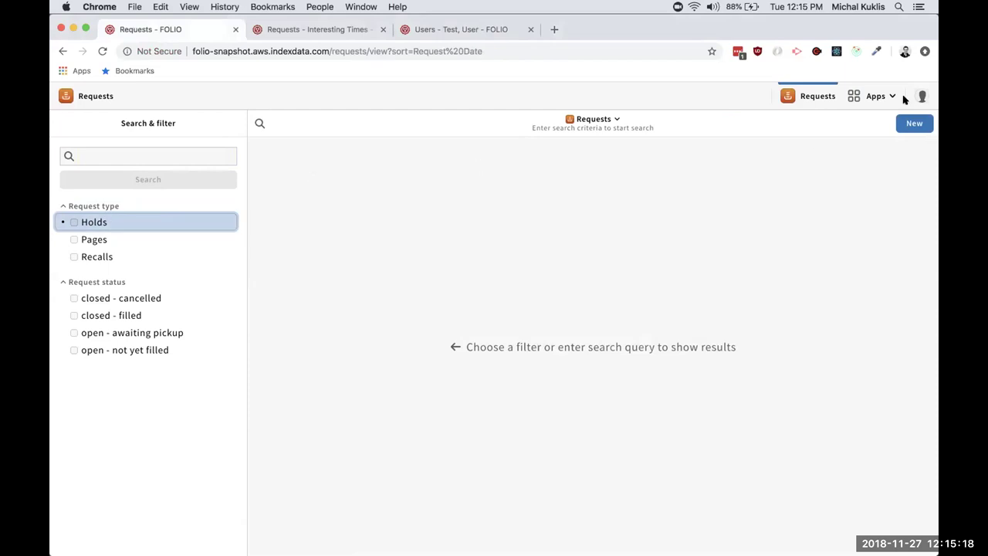
left_click(906, 122)
left_click(69, 121)
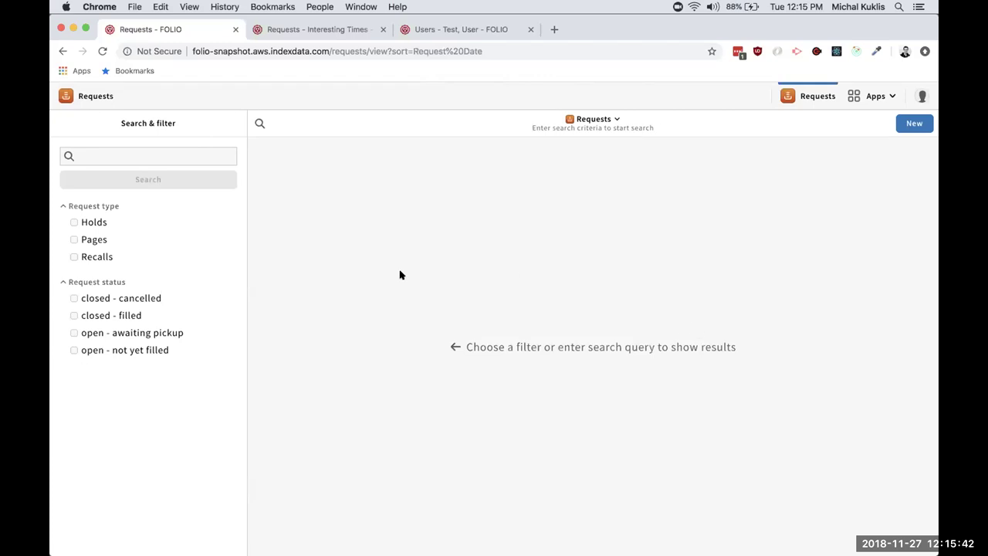
- Filter the requests by Holds and examine the details of the Interesting Times and Bridget Jones's Baby hold requests one by one
left_click(165, 227)
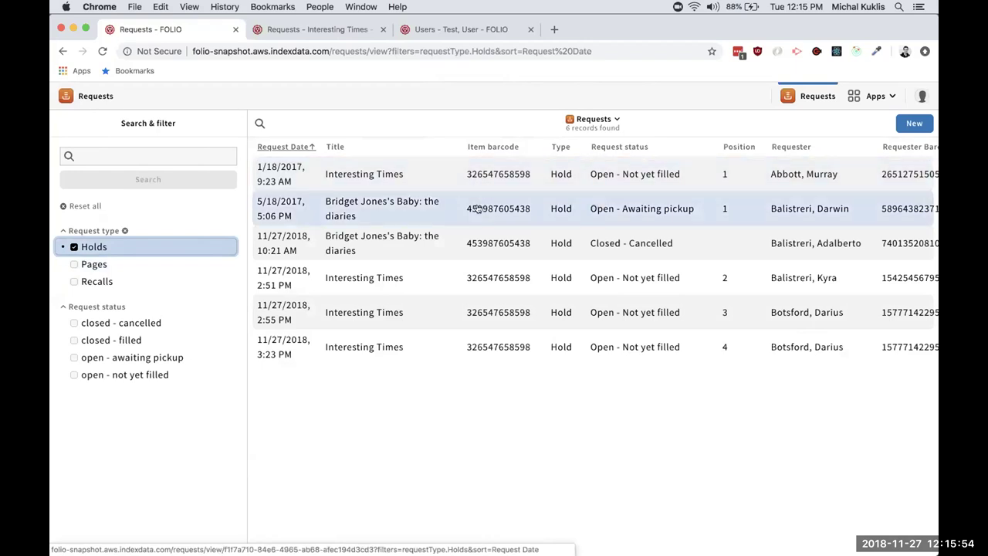
left_click(492, 177)
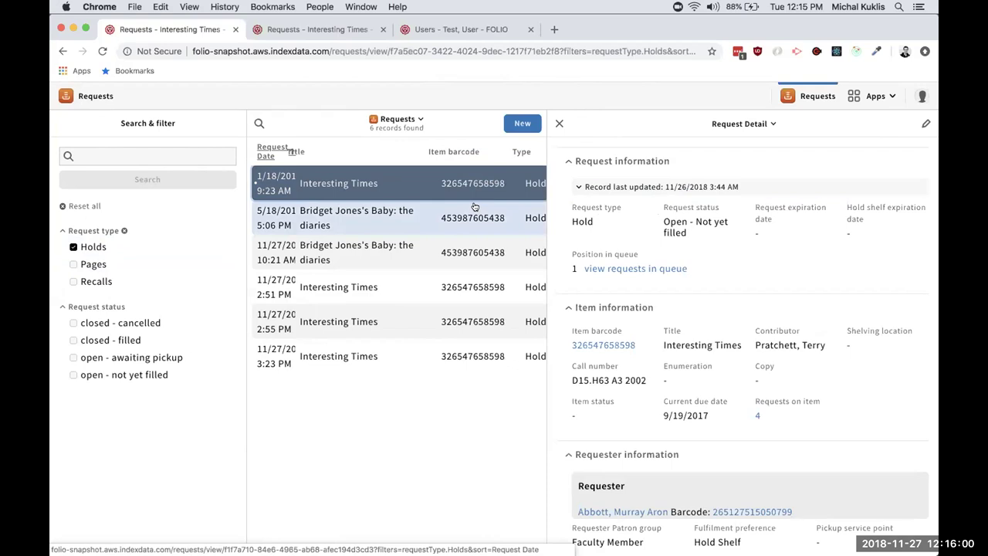
left_click(475, 208)
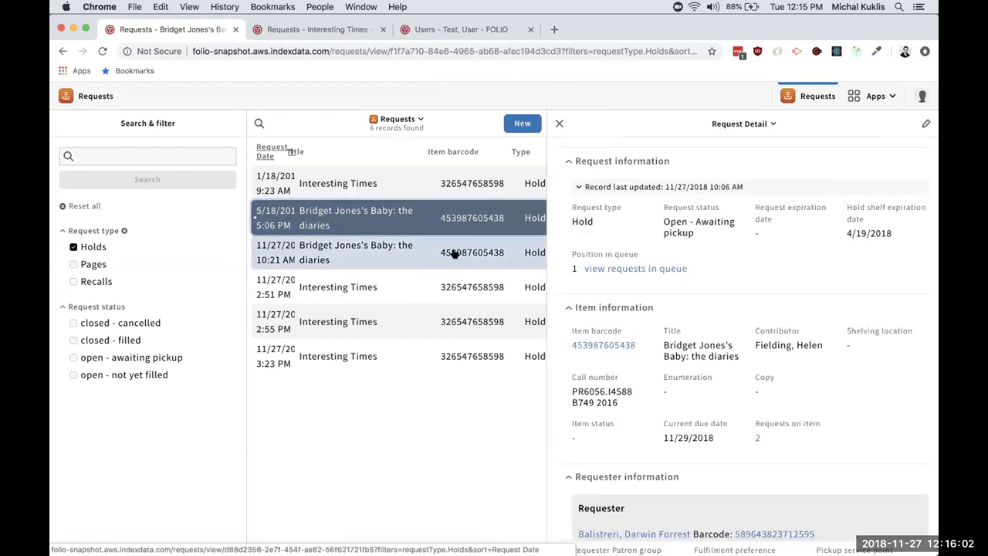
left_click(453, 253)
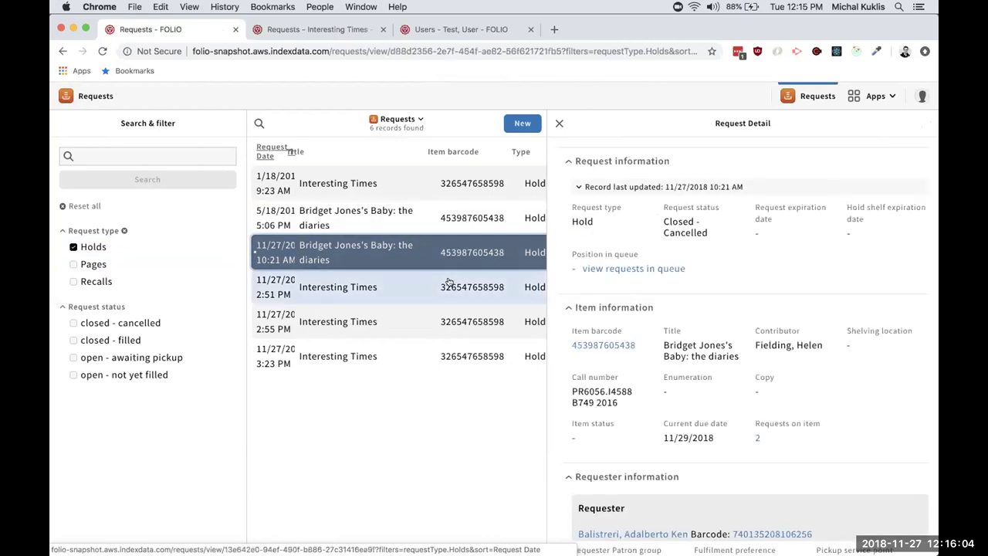
left_click(447, 285)
left_click(442, 319)
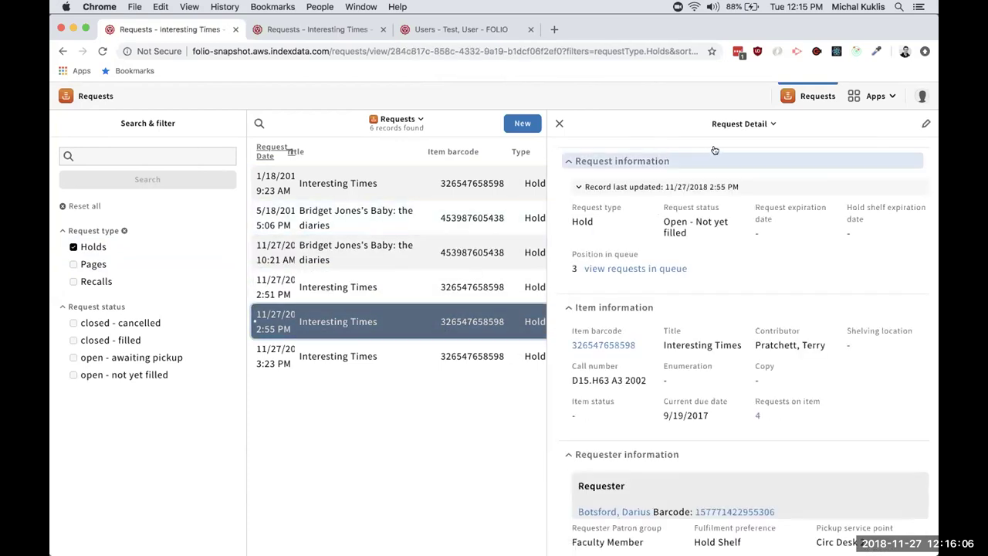
left_click(483, 186)
left_click(472, 220)
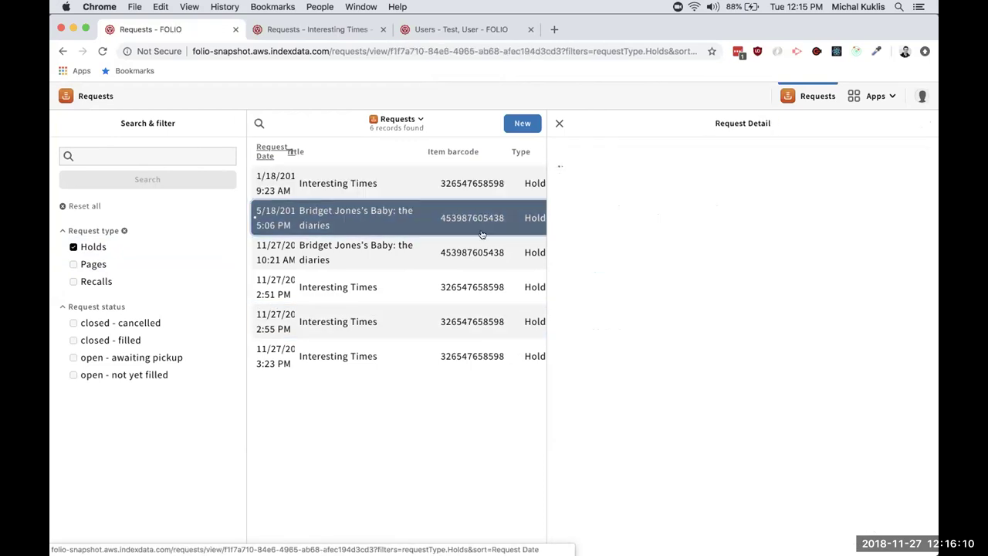
left_click(471, 259)
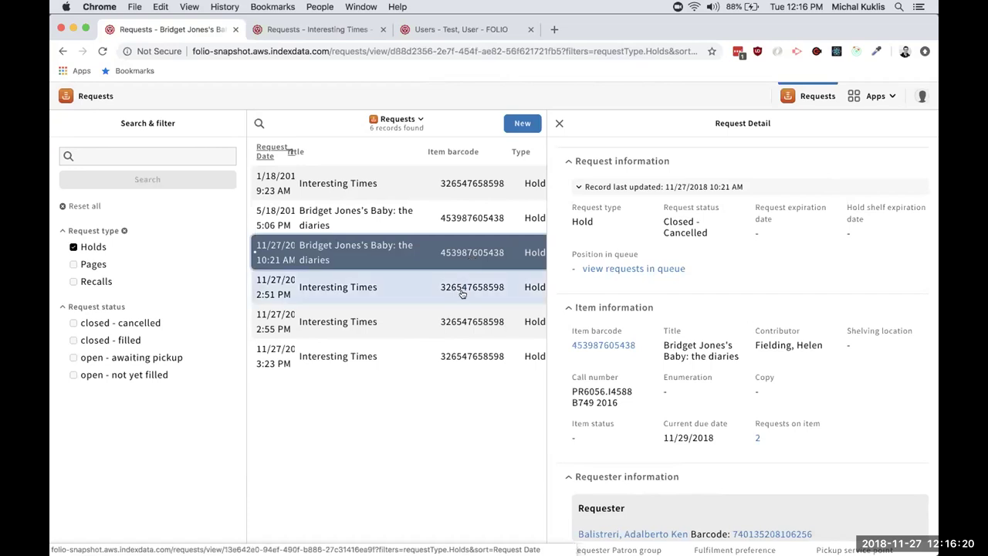
left_click(463, 293)
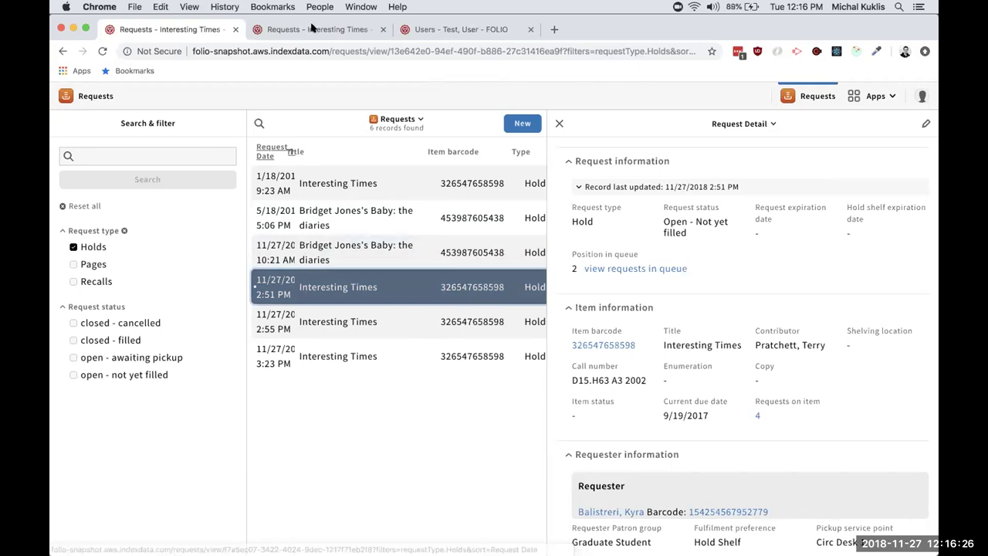
- In the browser tab with the drafted Interesting Times hold, set the pickup service point to Circ Desk 2 and create the request
key("ctrl+Tab")
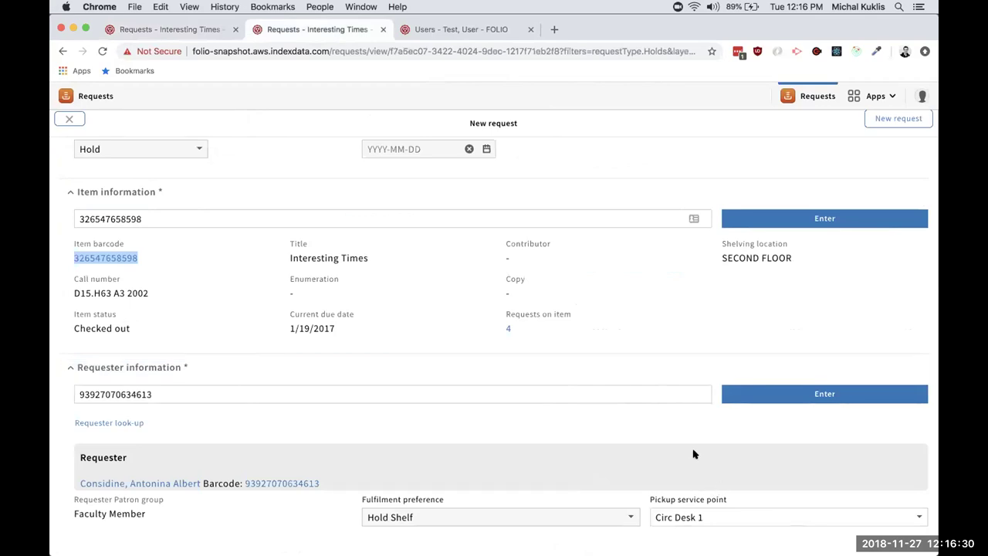
left_click(697, 518)
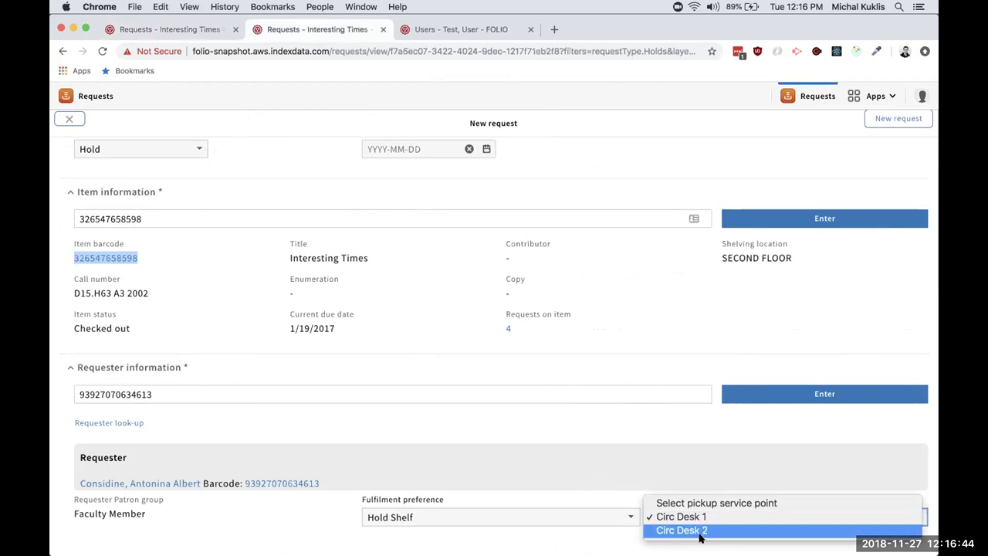
left_click(698, 530)
scroll(667, 340, "up", 2)
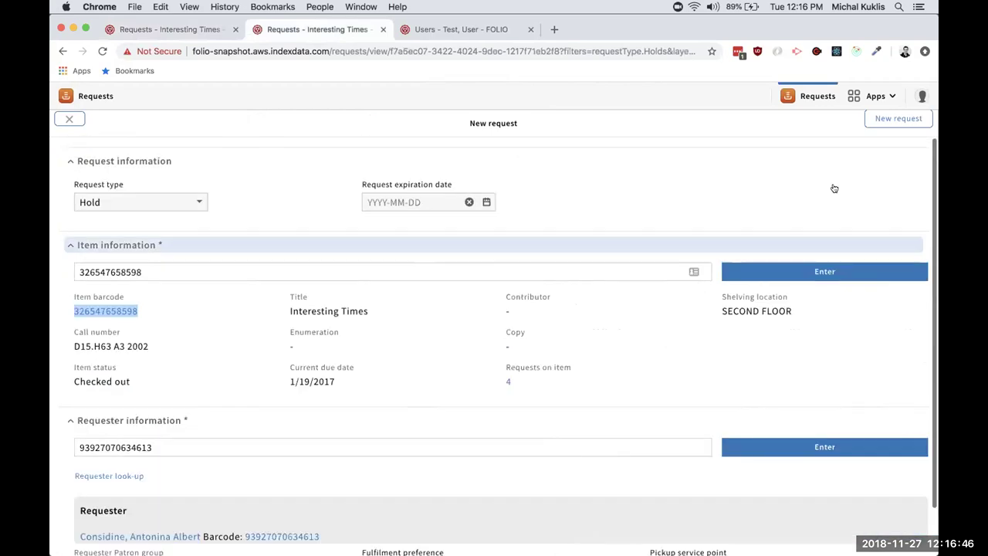
left_click(895, 118)
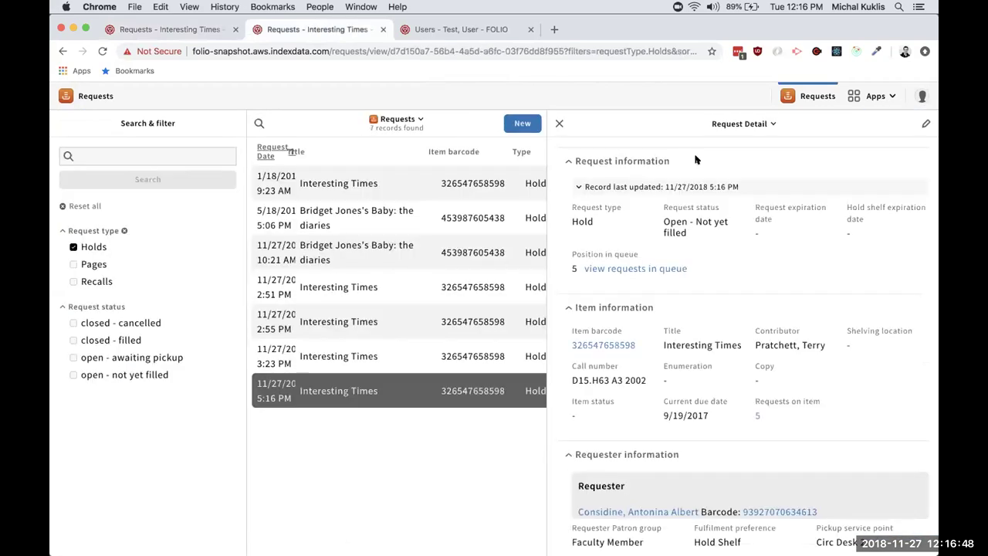